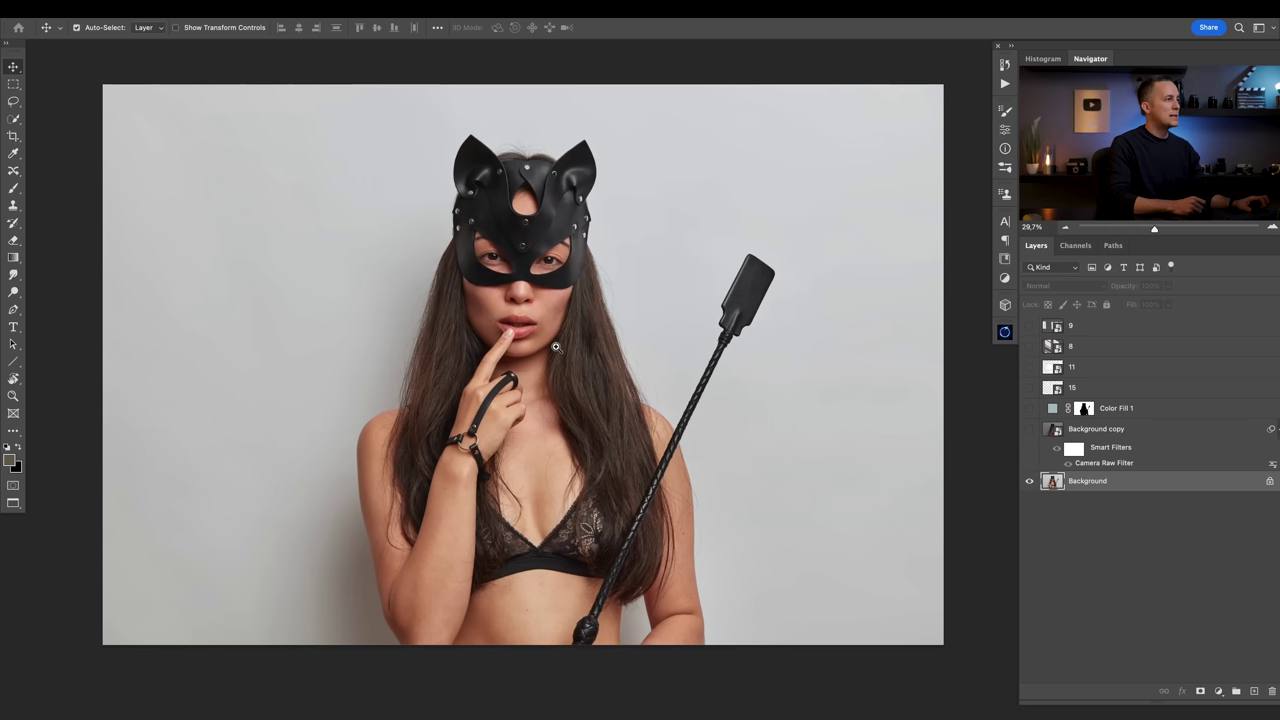
Preview light overlay layers 15, 11, 8 and 9 individually over the darkened photo, then compare with the original Background layer.
scroll(556, 347, "up", 2)
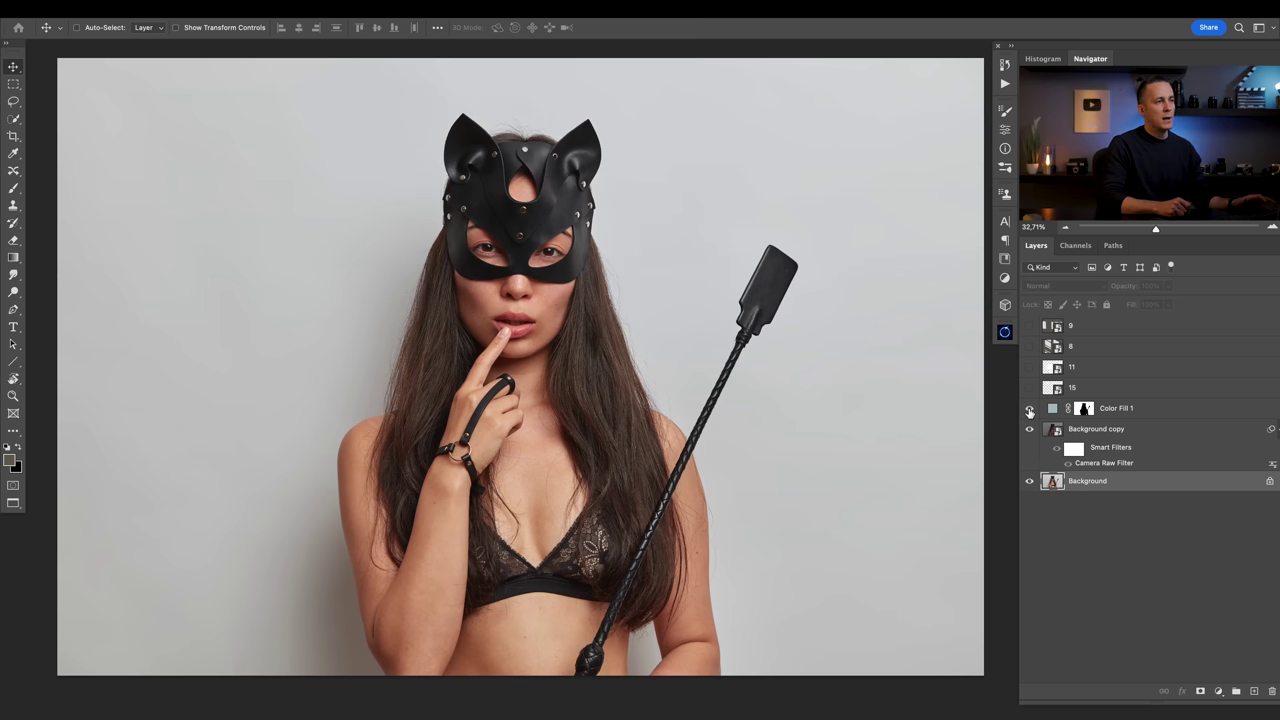
left_click(1029, 410)
left_click(1030, 389)
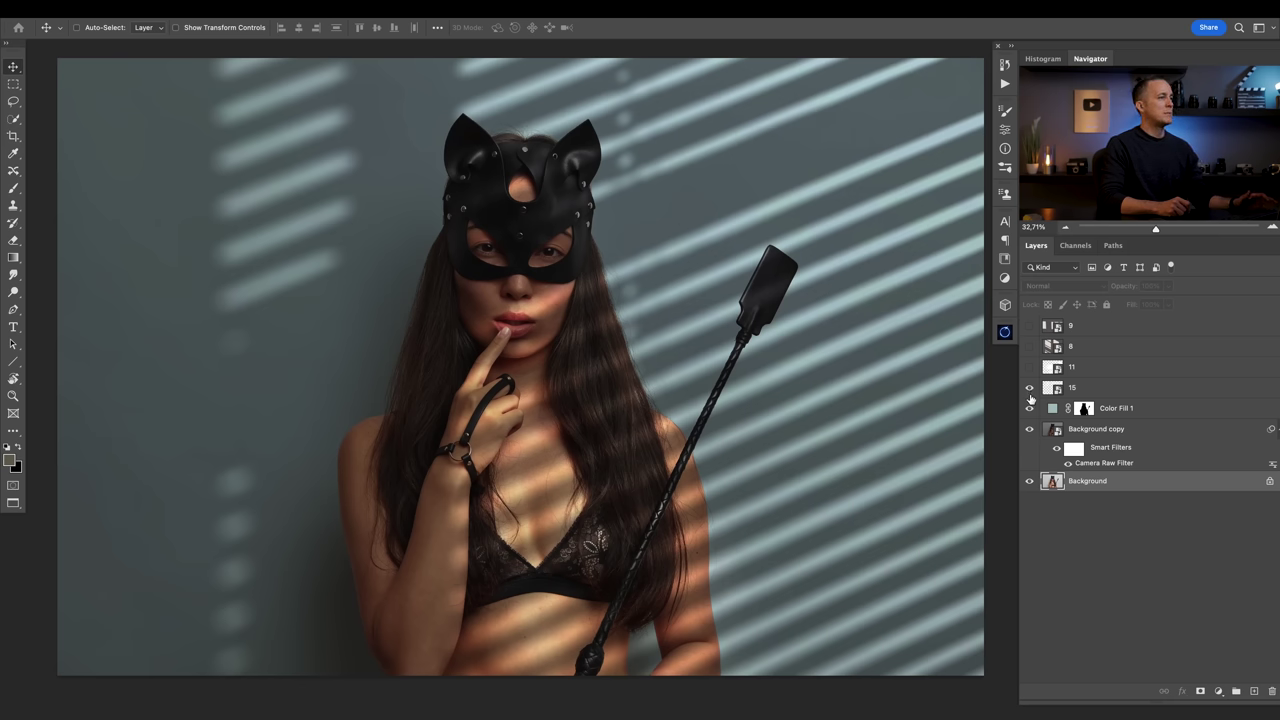
left_click(1030, 389)
left_click(1029, 367)
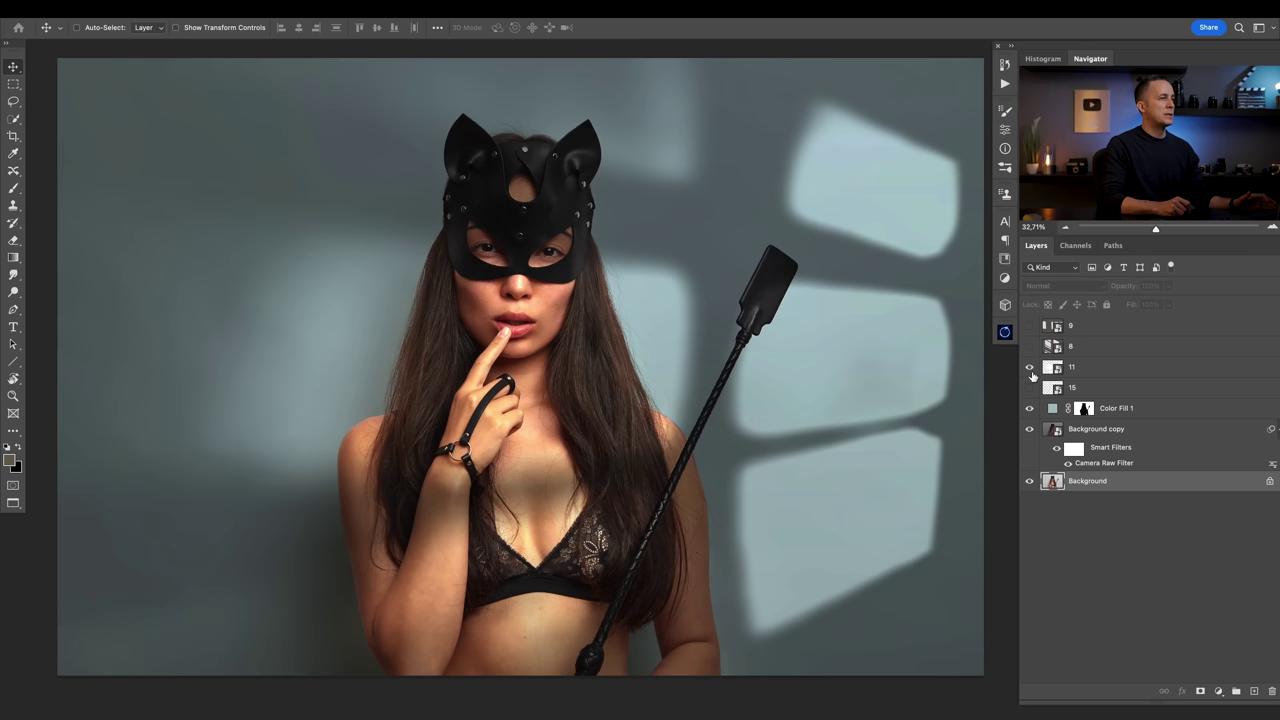
left_click(1029, 367)
left_click(1030, 347)
left_click(1030, 347)
left_click(1029, 326)
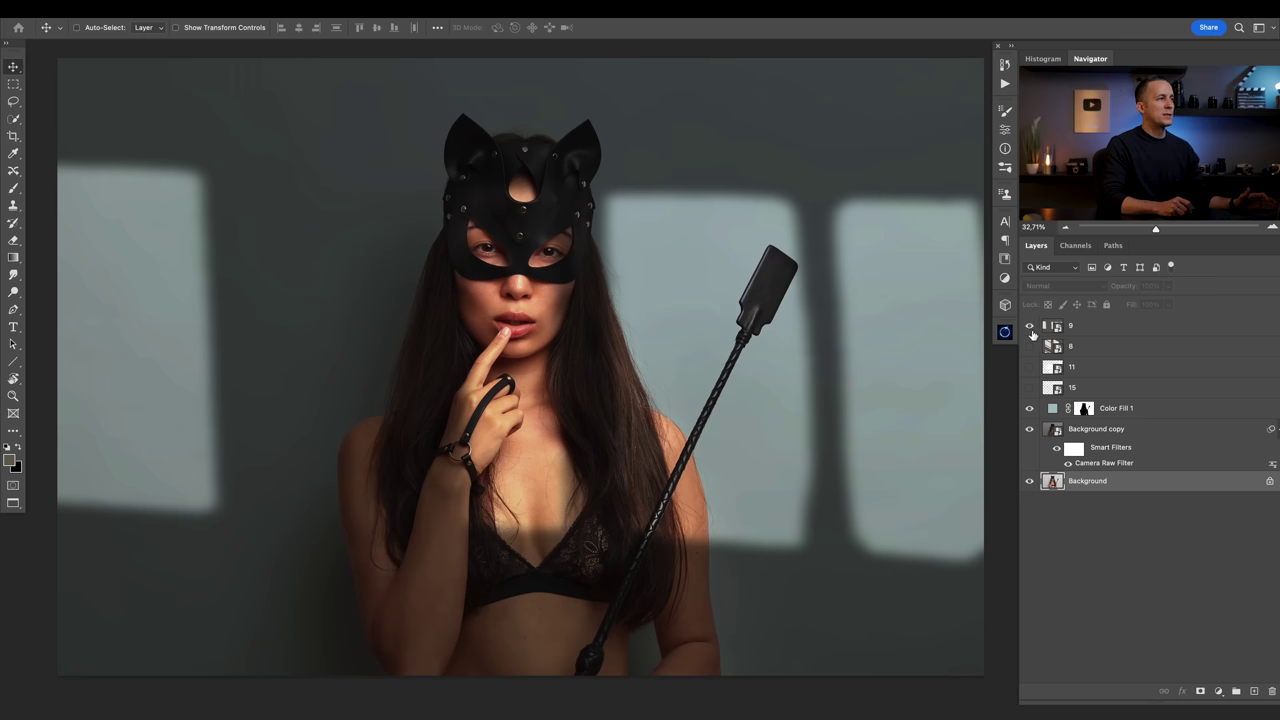
left_click(1029, 326)
left_click(1030, 389)
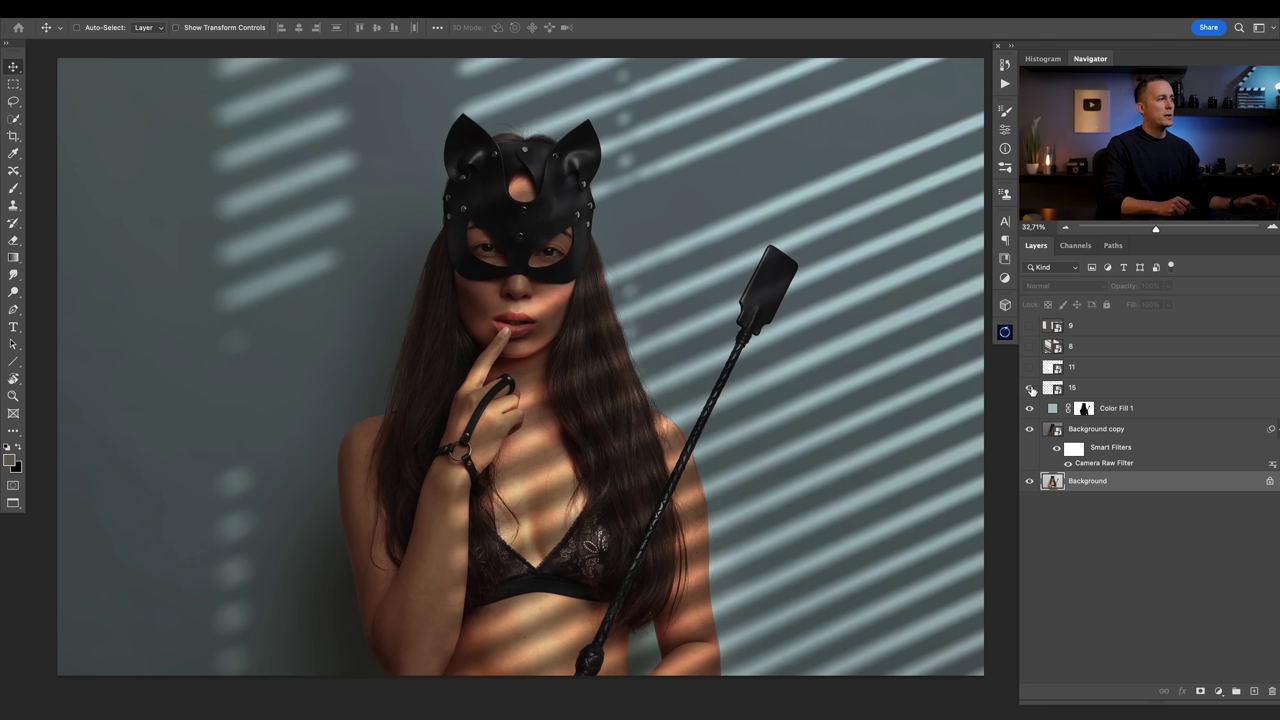
left_click(1030, 481, "alt")
left_click(1031, 482, "alt")
left_click(1031, 481, "alt")
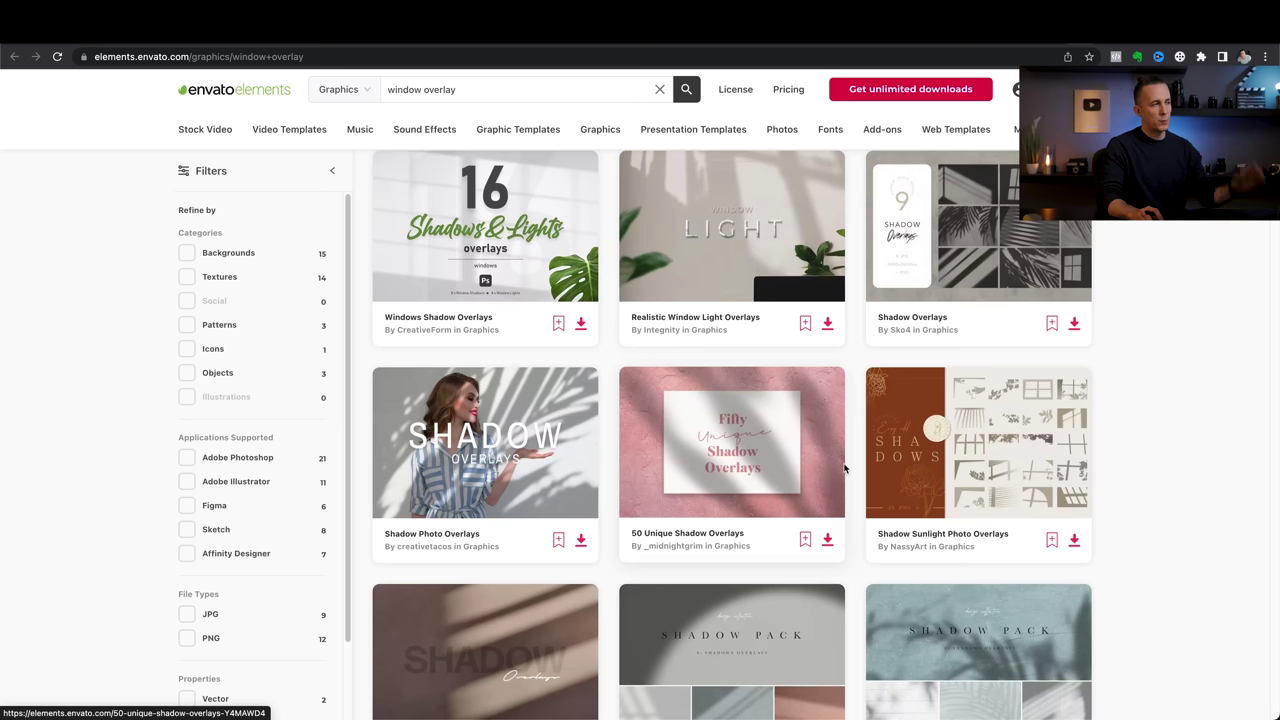
Browse the window overlay graphics on Envato Elements in the browser and download the Windows Shadow Overlays pack.
scroll(827, 350, "down", 3)
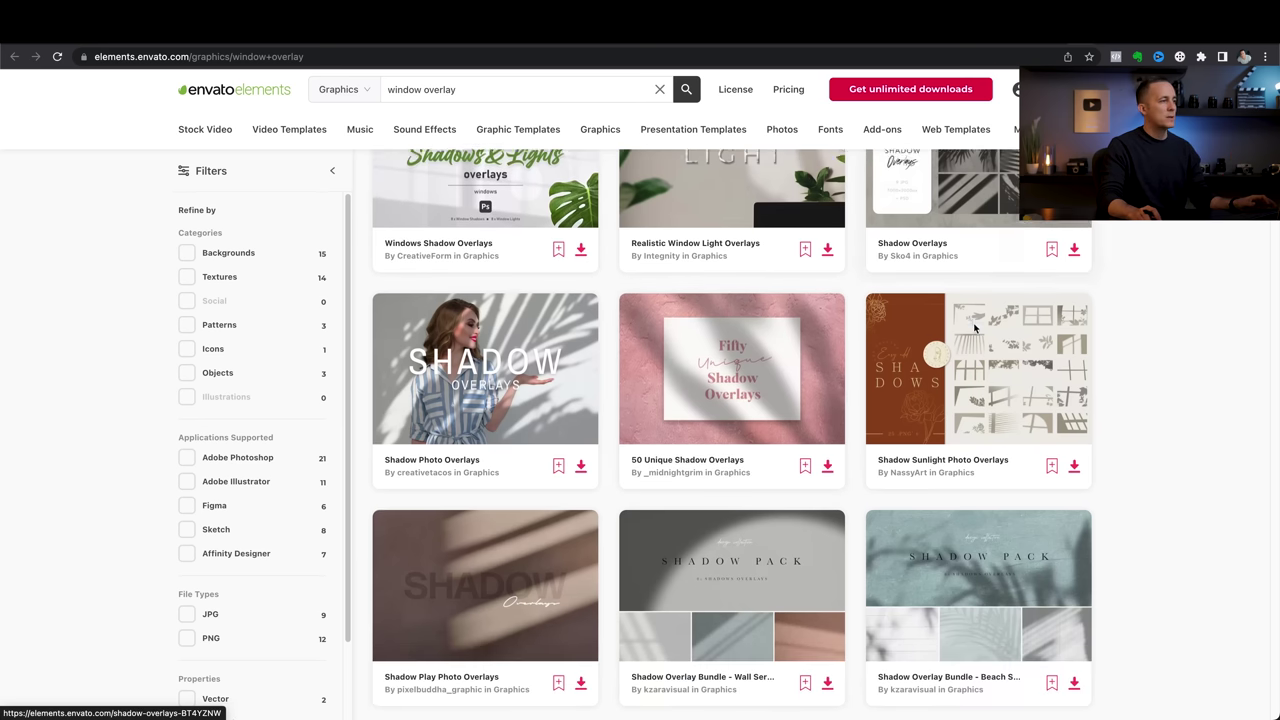
scroll(1008, 447, "down", 2)
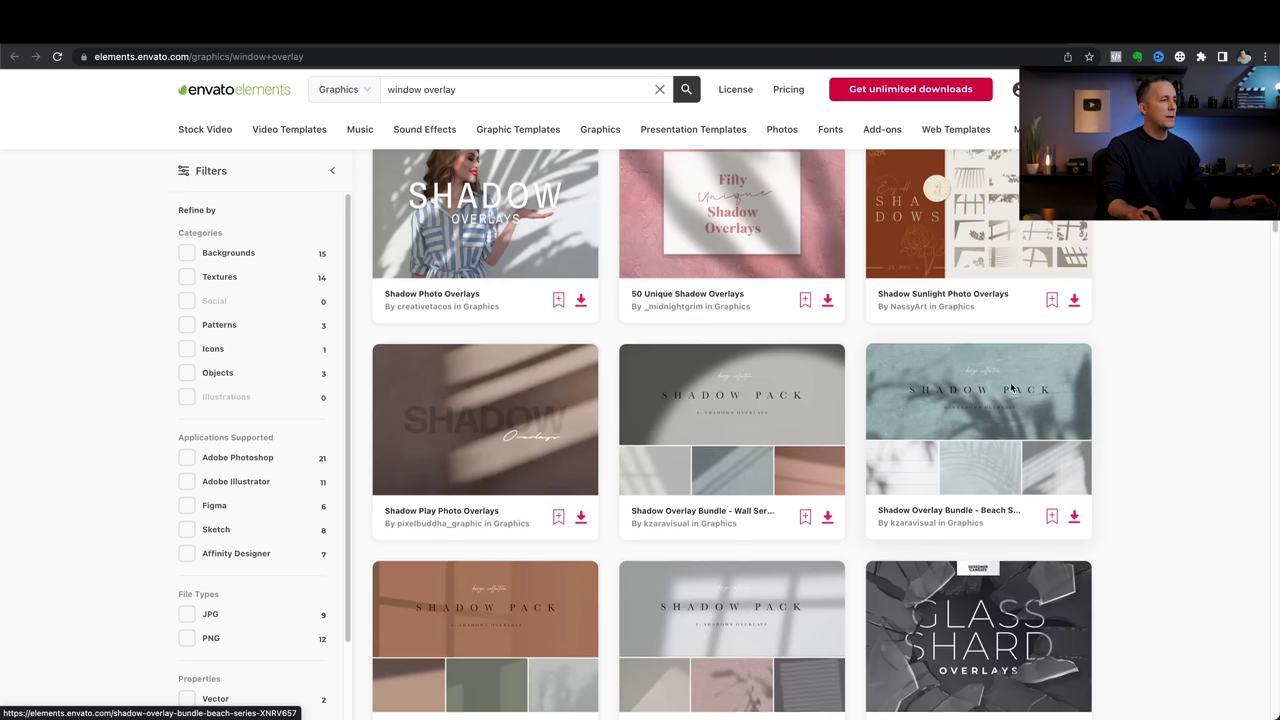
scroll(669, 538, "down", 2)
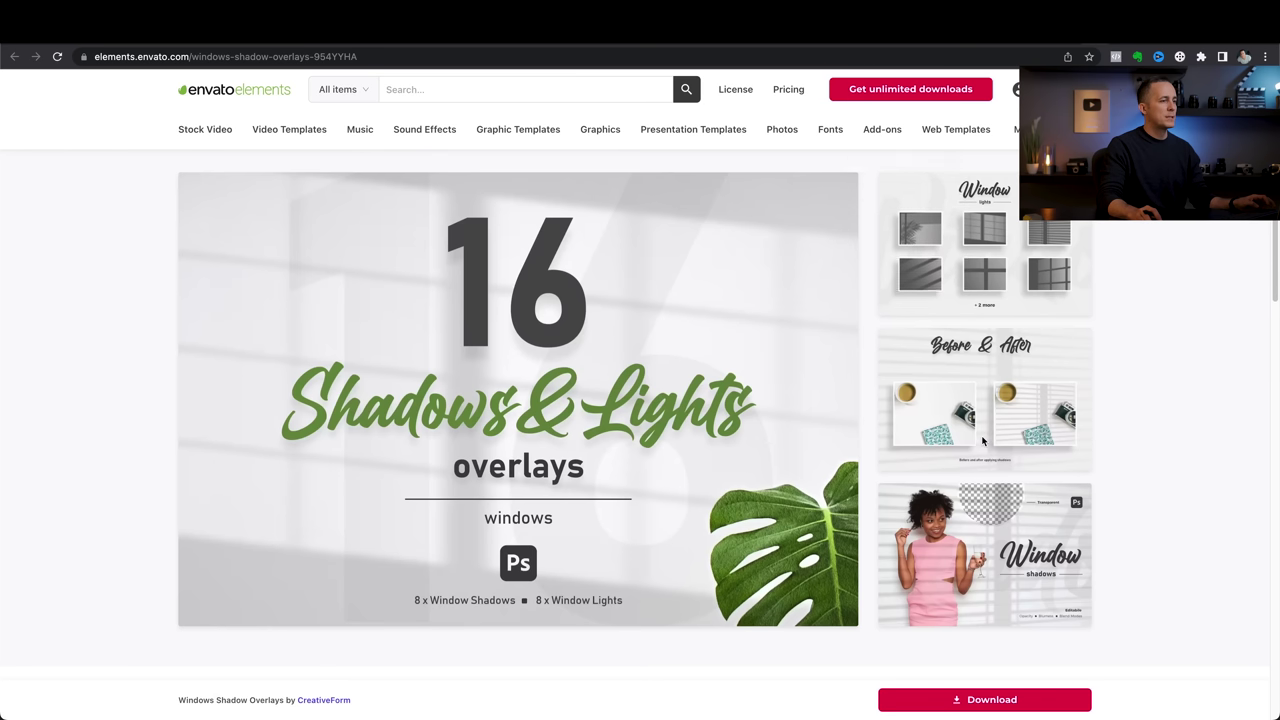
scroll(990, 560, "down", 2)
left_click(1008, 708)
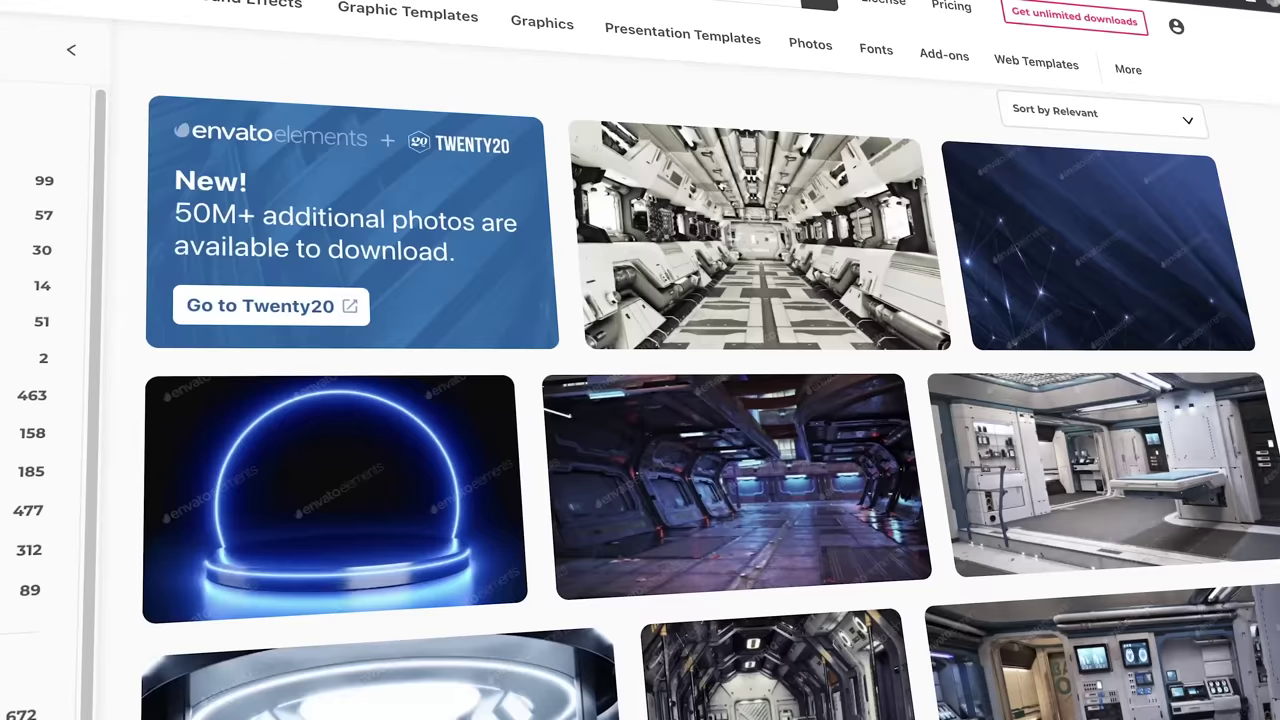
Browse the Envato Elements photos, music tracks and sci-fi 3D items, and rotate the fish, sci-fi door and bicycle models.
scroll(710, 385, "down", 5)
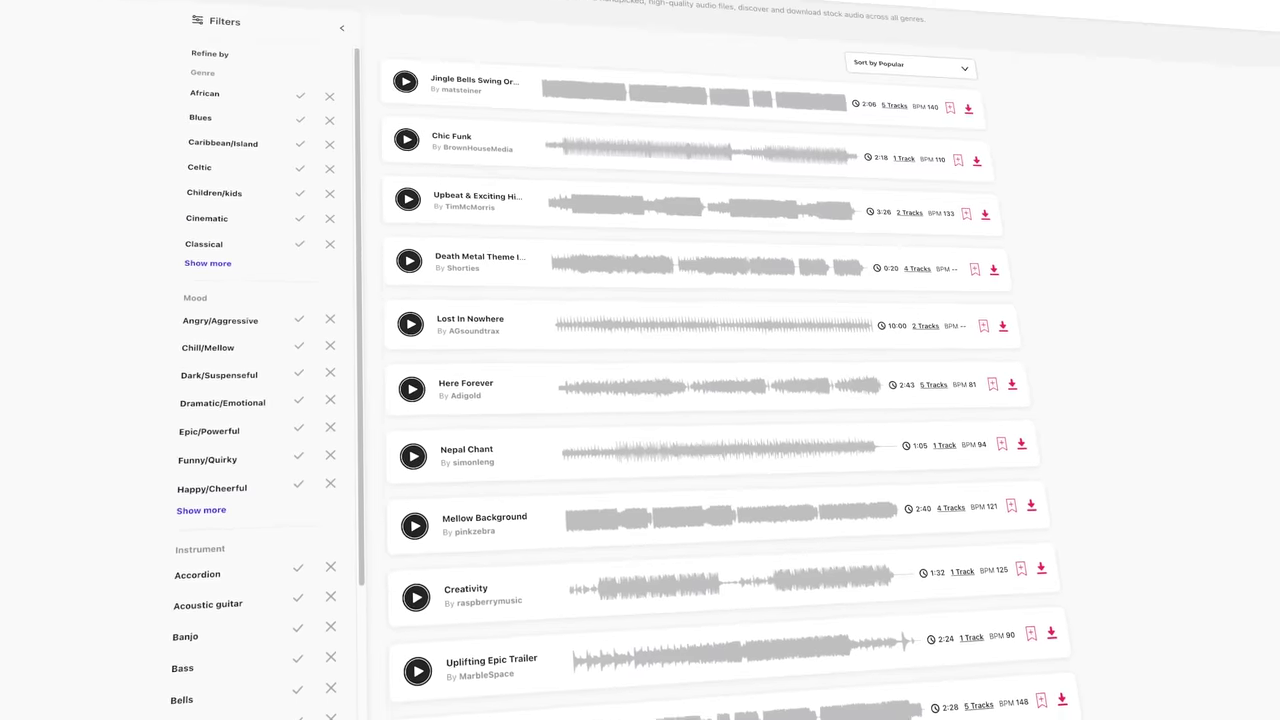
scroll(620, 360, "down", 3)
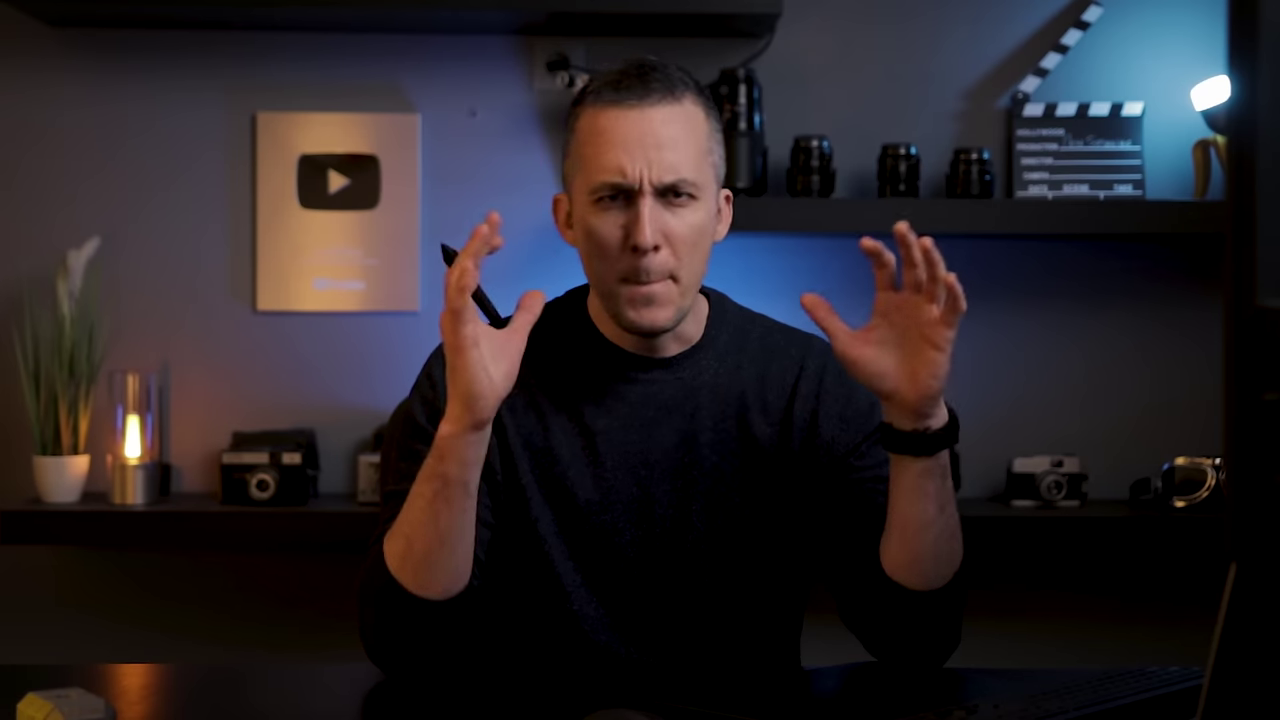
scroll(650, 408, "down", 3)
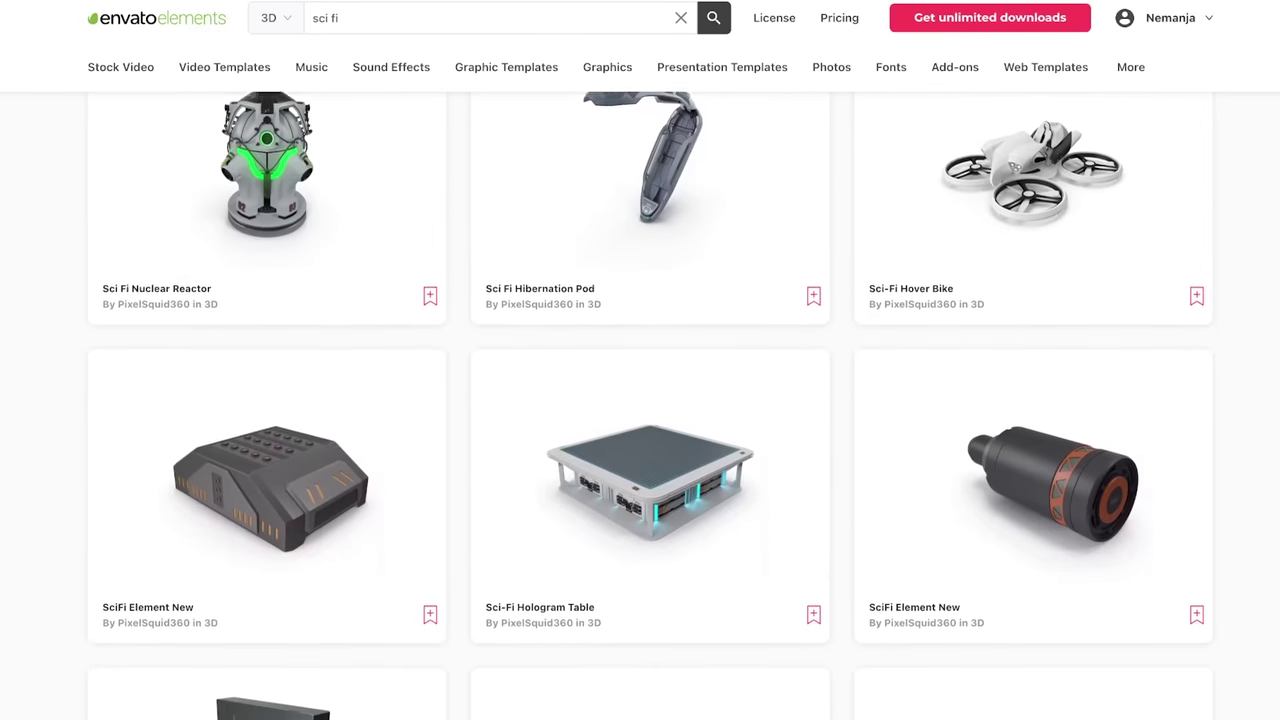
scroll(650, 408, "down", 2)
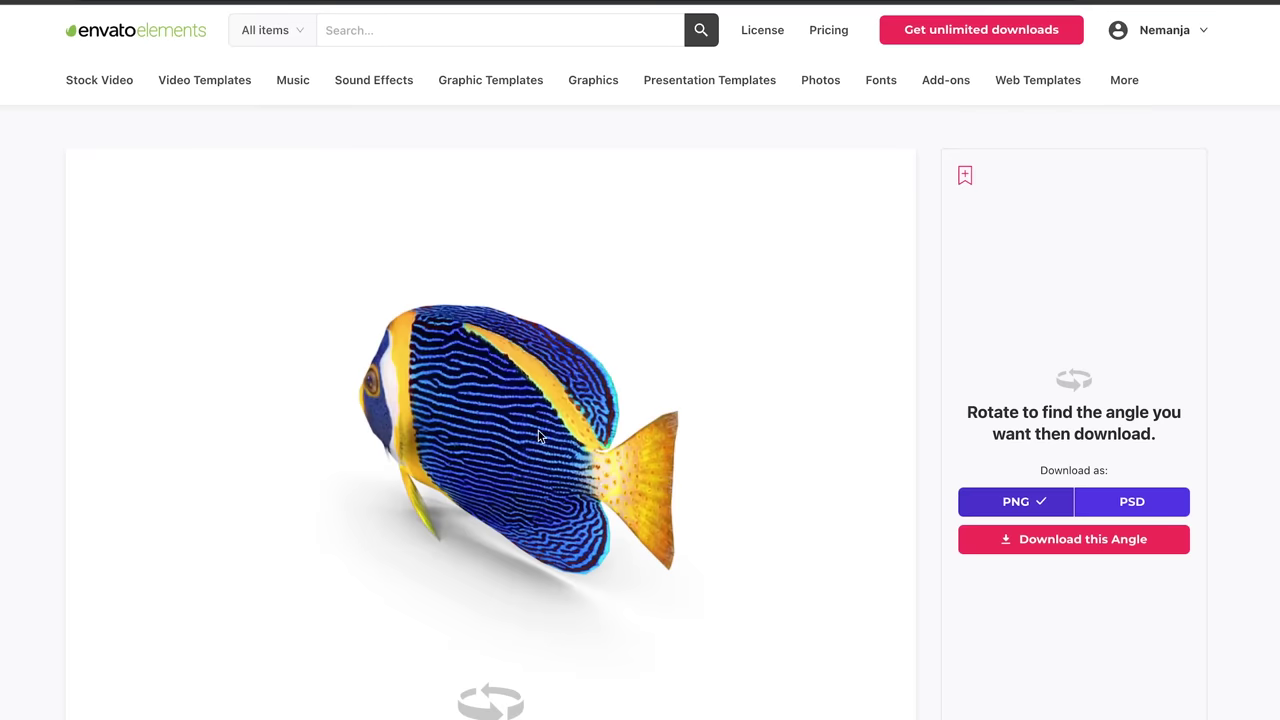
left_click_drag(538, 430, 486, 420)
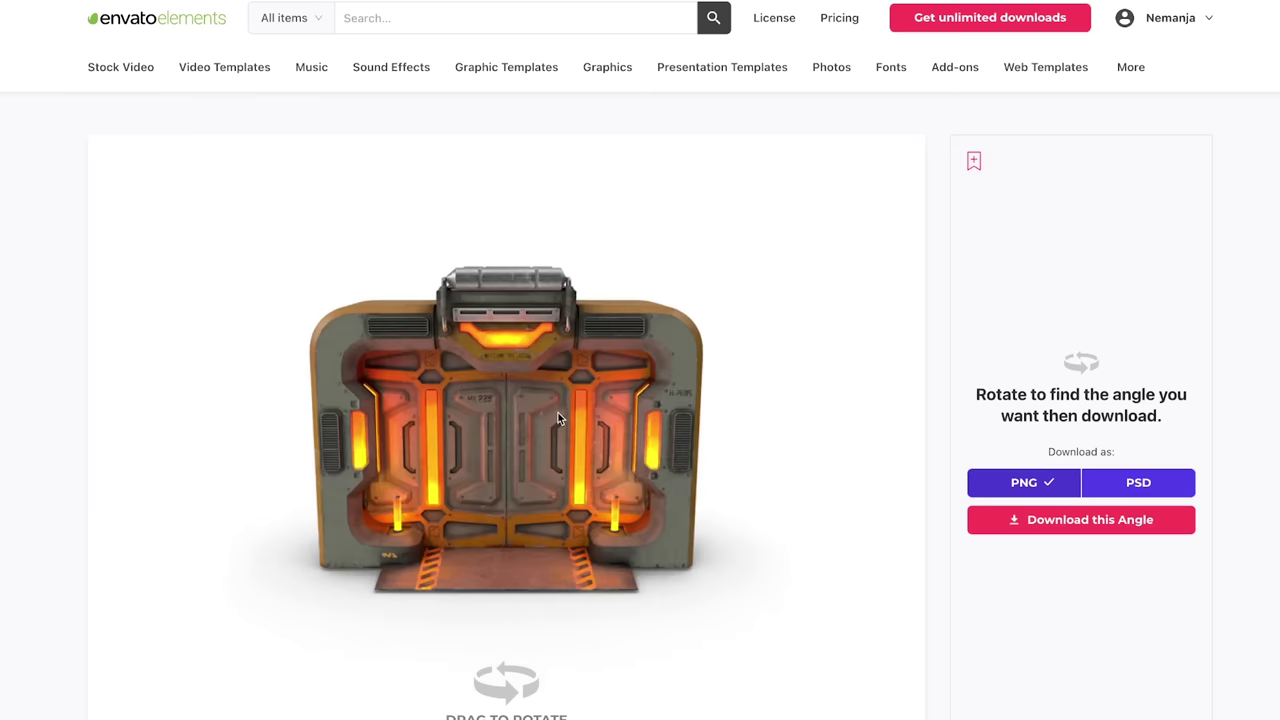
left_click_drag(558, 418, 563, 397)
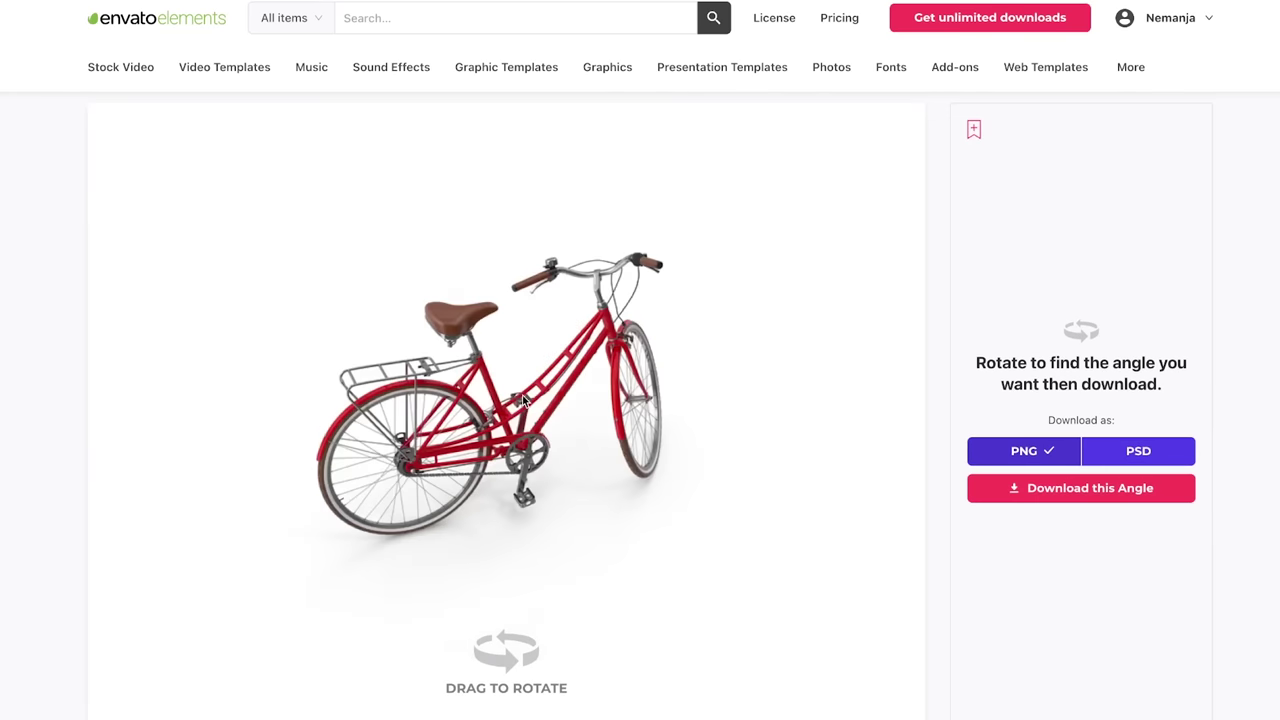
left_click_drag(522, 400, 530, 372)
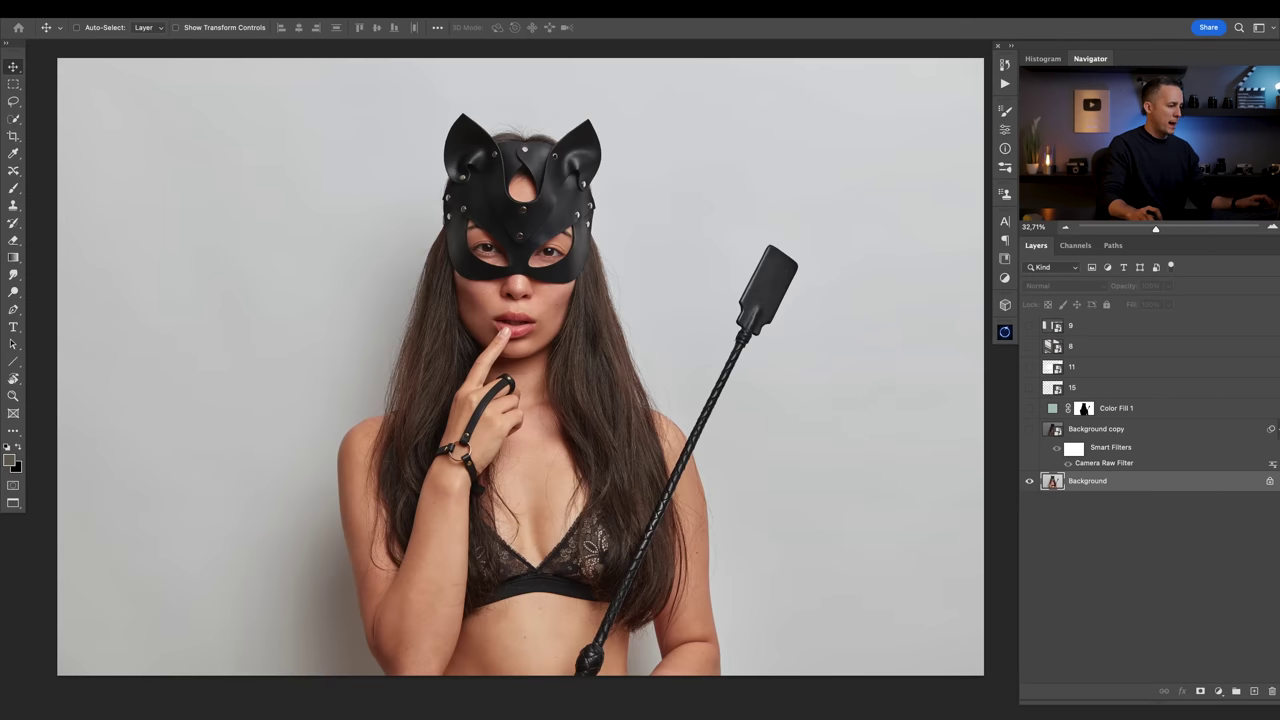
Switch to Finder and preview the PNG files in the Realistic Window Light Overlays folder, including 01, 13, 07, 15 and 11.
key("Tab")
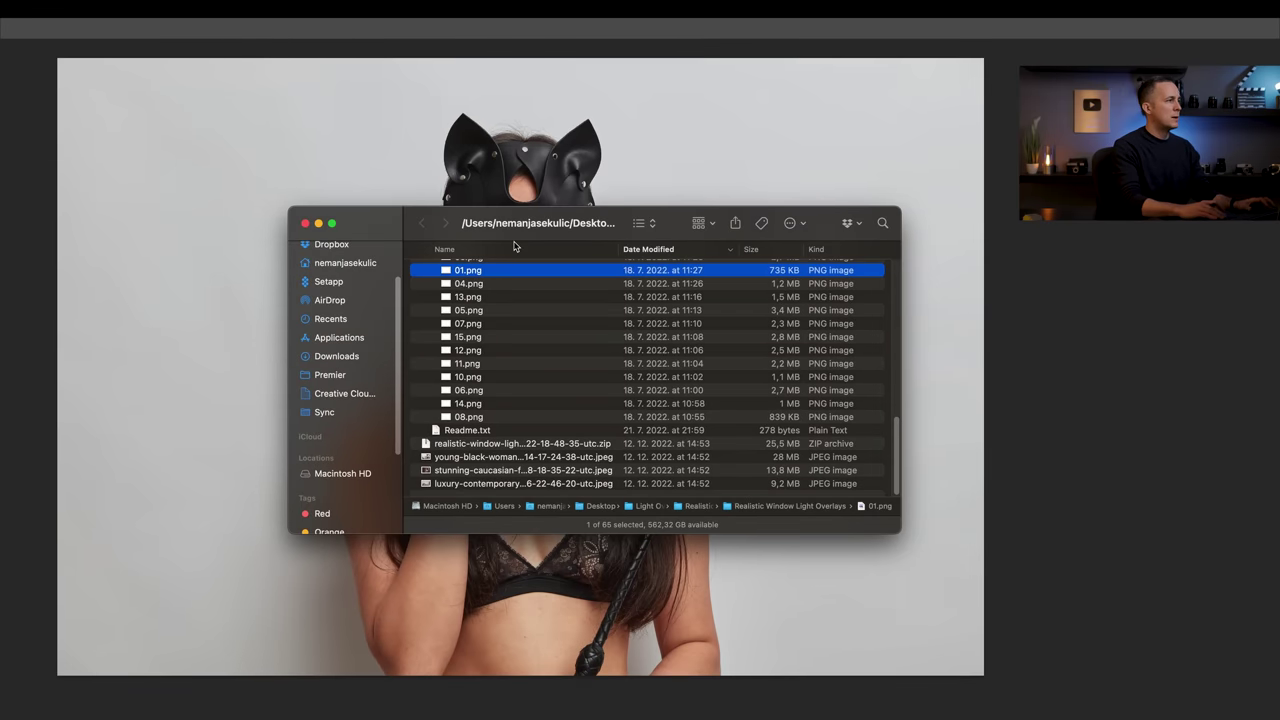
key("space")
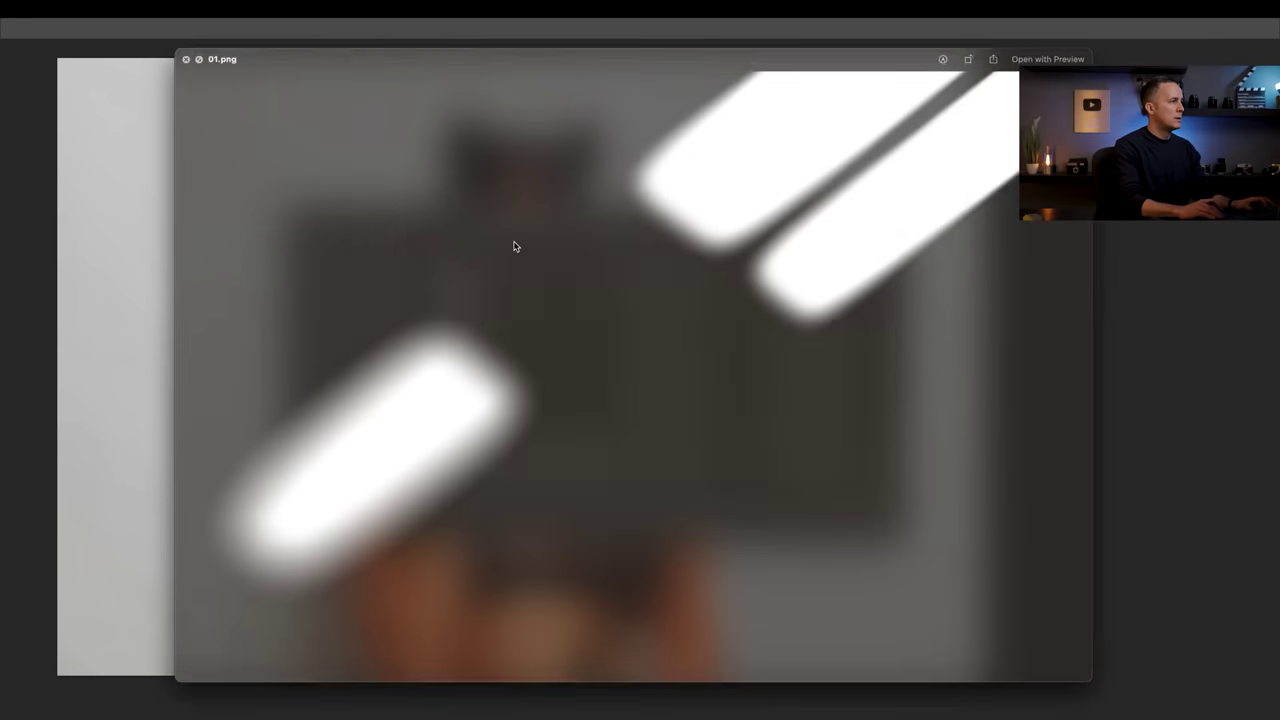
key("Down")
key("Down")
key("Down")
key("Down")
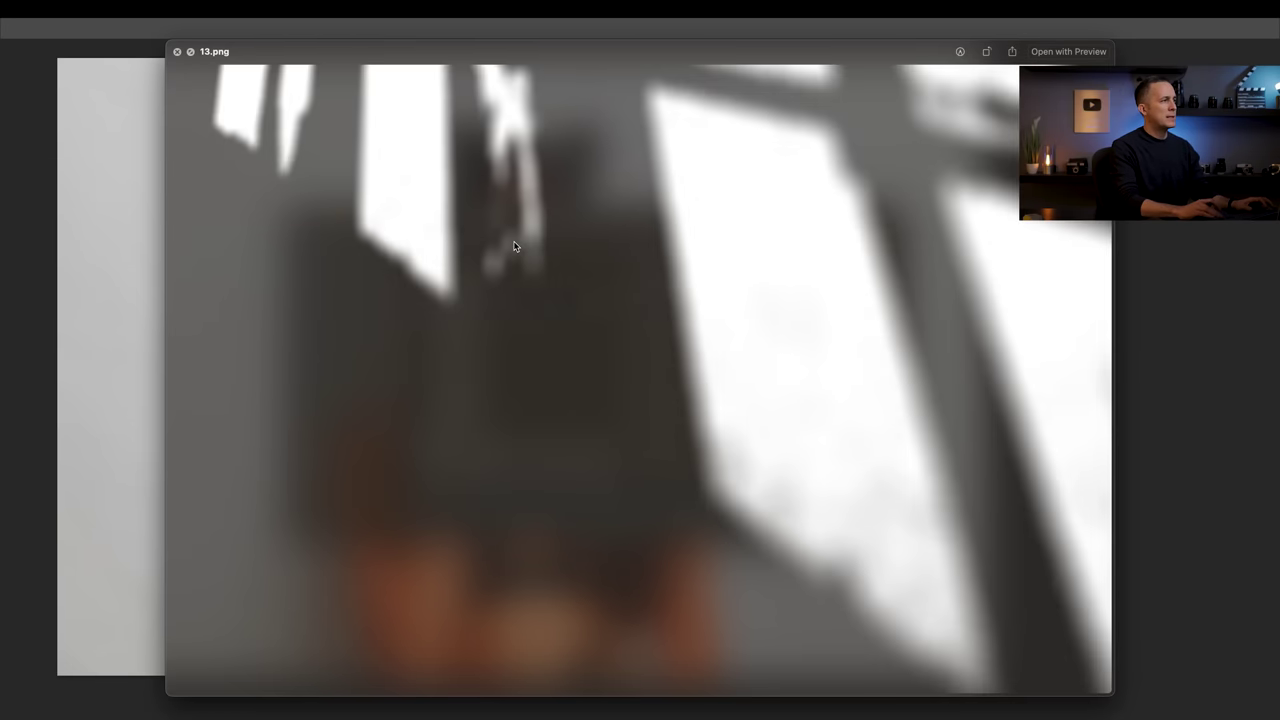
key("Down")
key("Down")
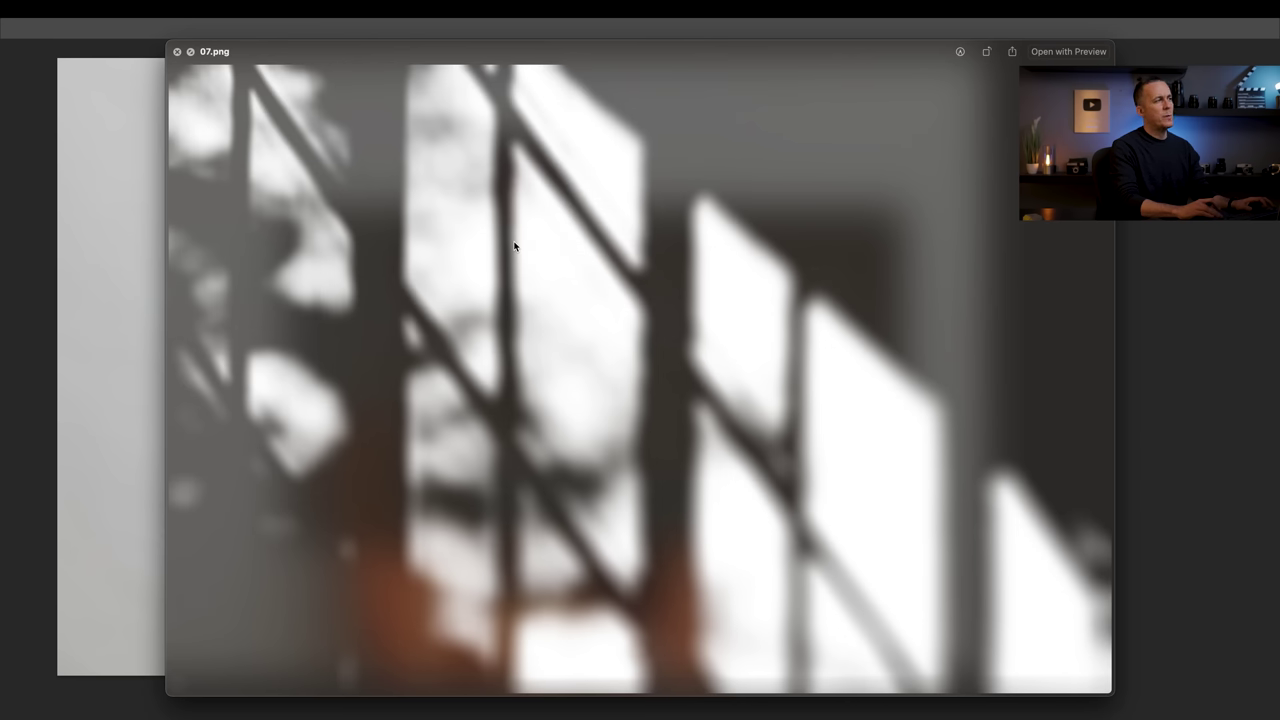
key("Down")
key("Down")
key("Down")
key("Down")
key("Down")
key("Down")
key("Down")
key("Down")
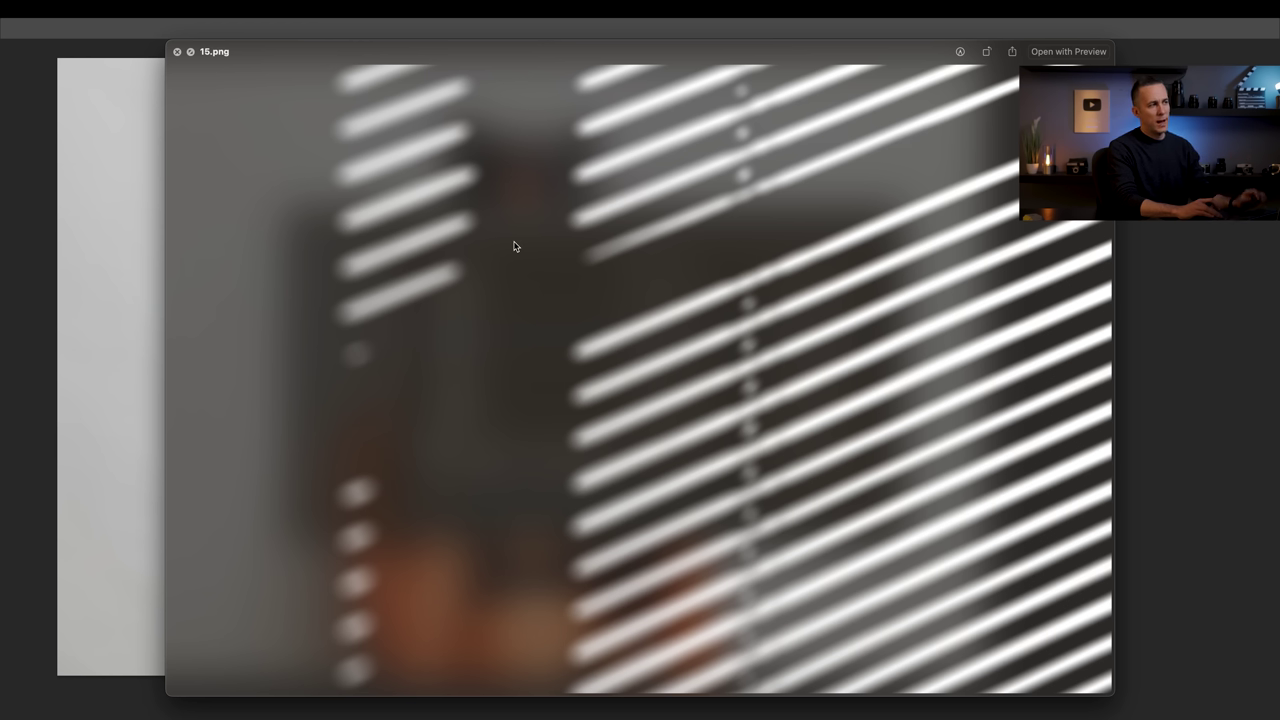
key("Up")
key("Up")
key("Up")
key("Up")
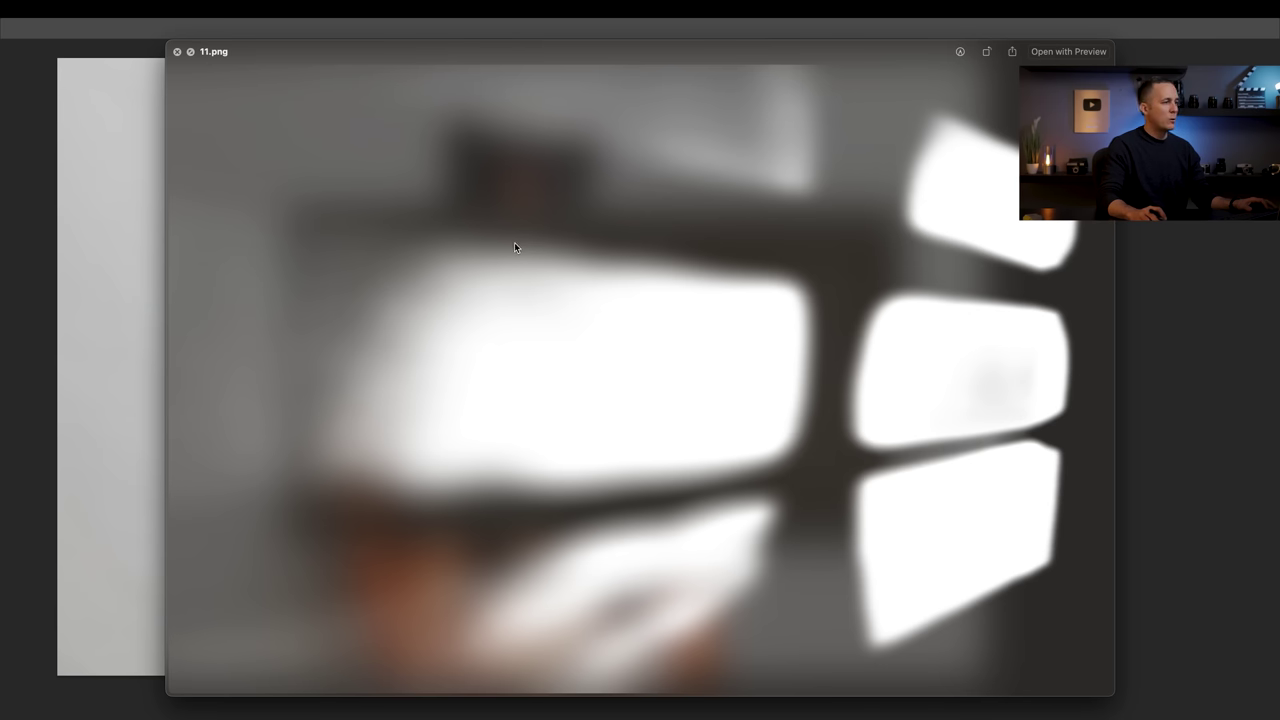
key("space")
Place 15.png above the Background in Photoshop, scaled to 141.58% to fill the canvas, with the Overlay blend mode.
key("super+Tab")
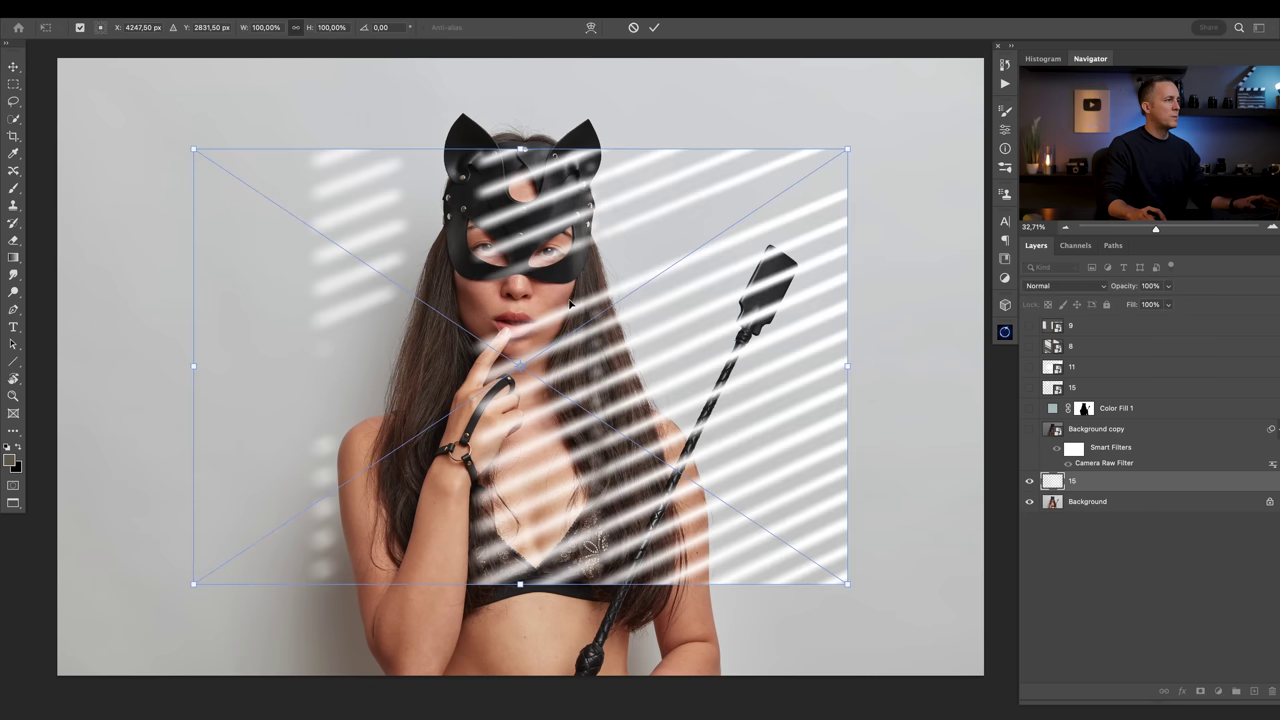
left_click_drag(844, 367, 978, 366)
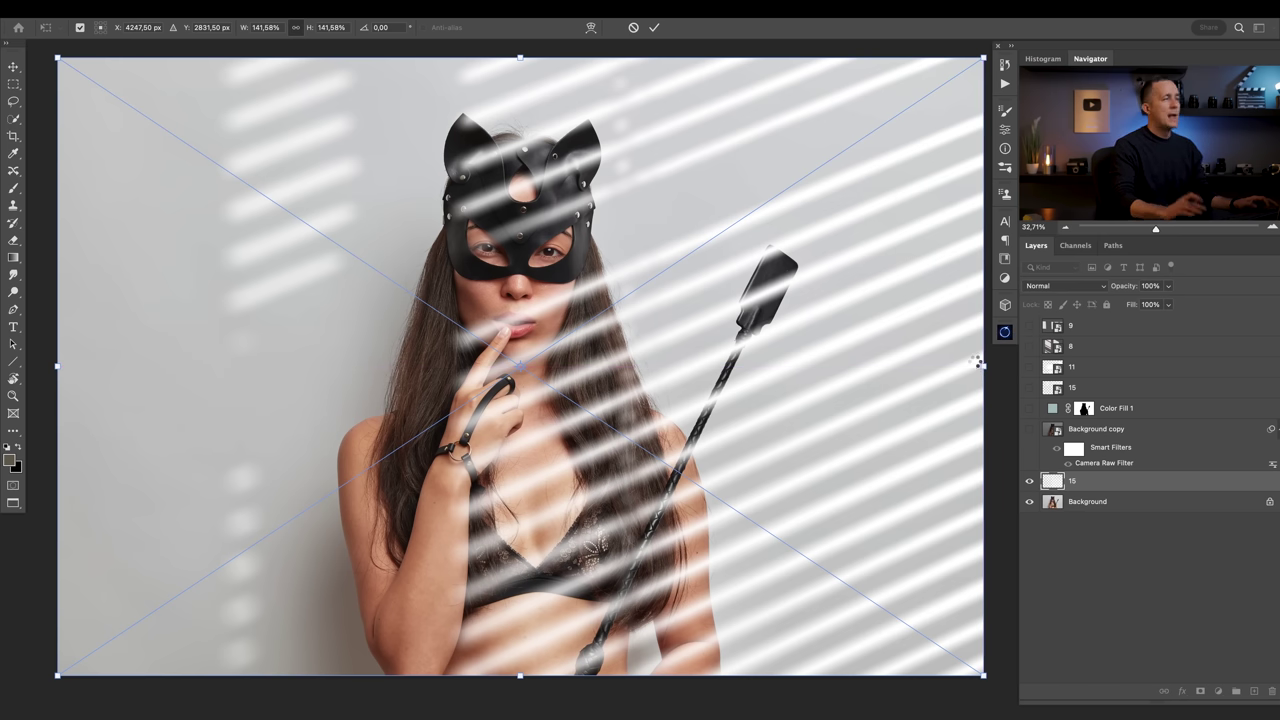
key("Return")
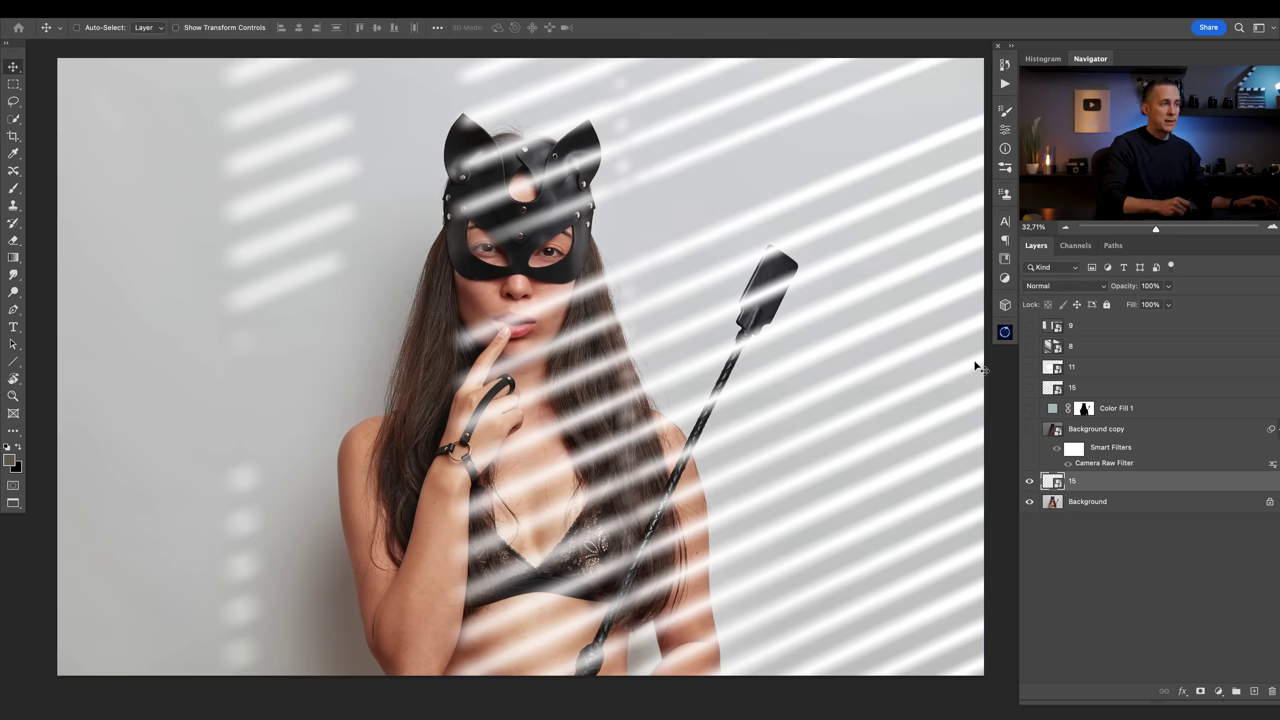
left_click(1057, 291)
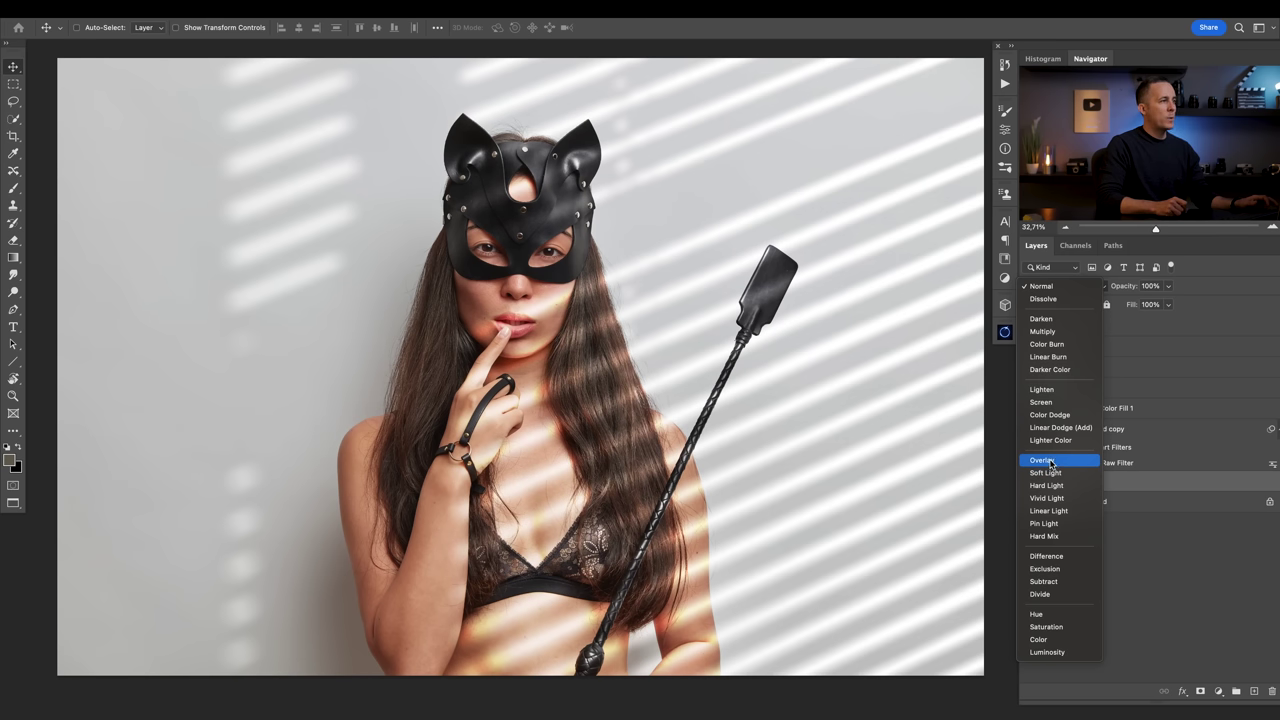
left_click(1051, 462)
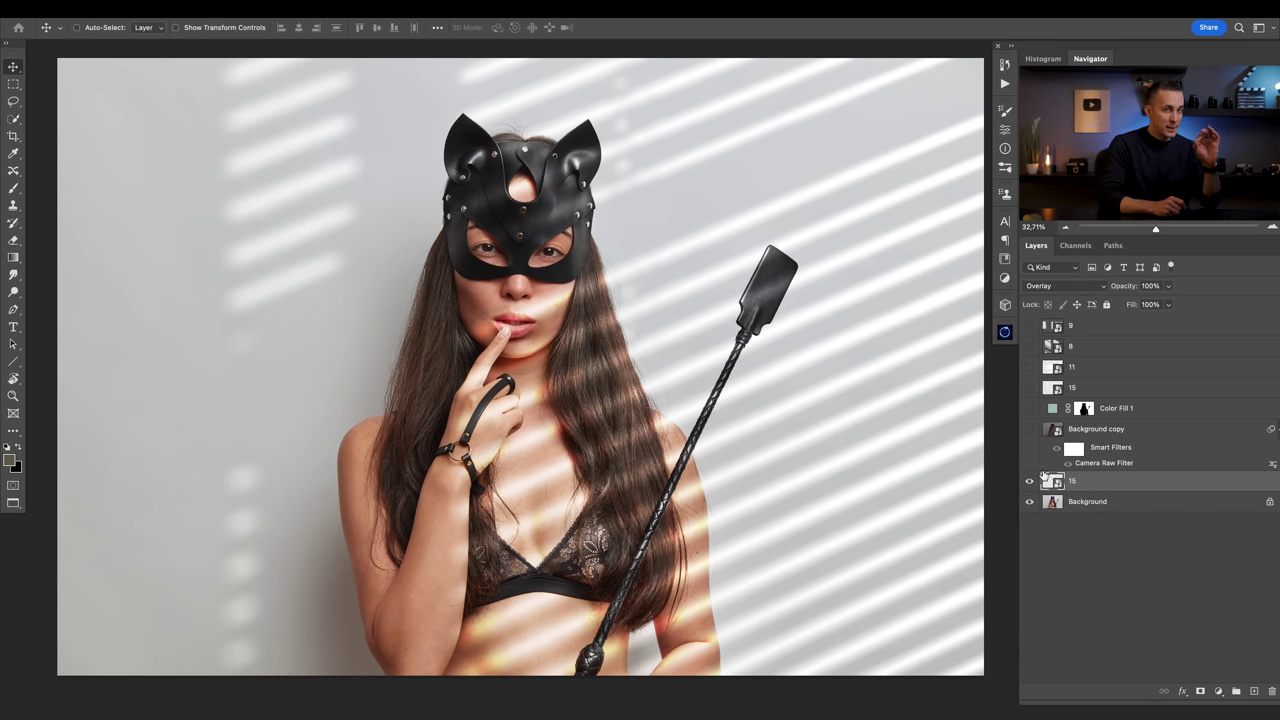
Duplicate the Background layer and convert the copy to a smart object.
left_click(1079, 505)
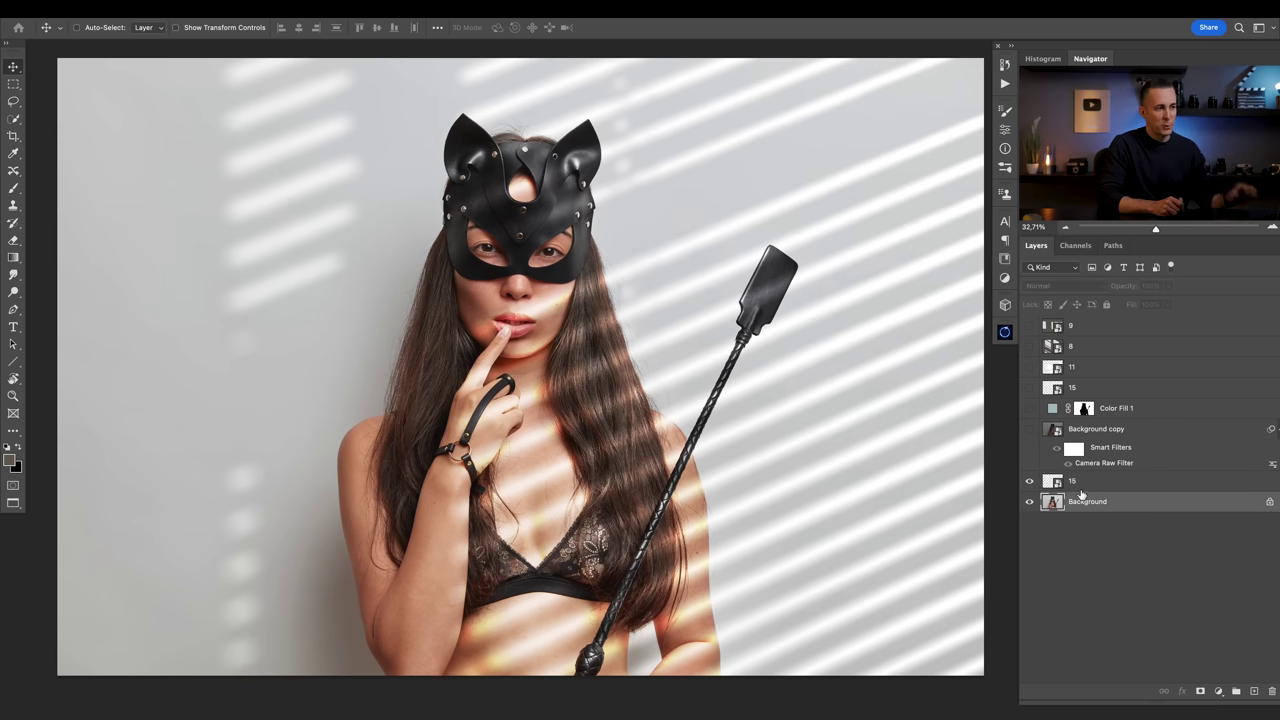
key("ctrl+j")
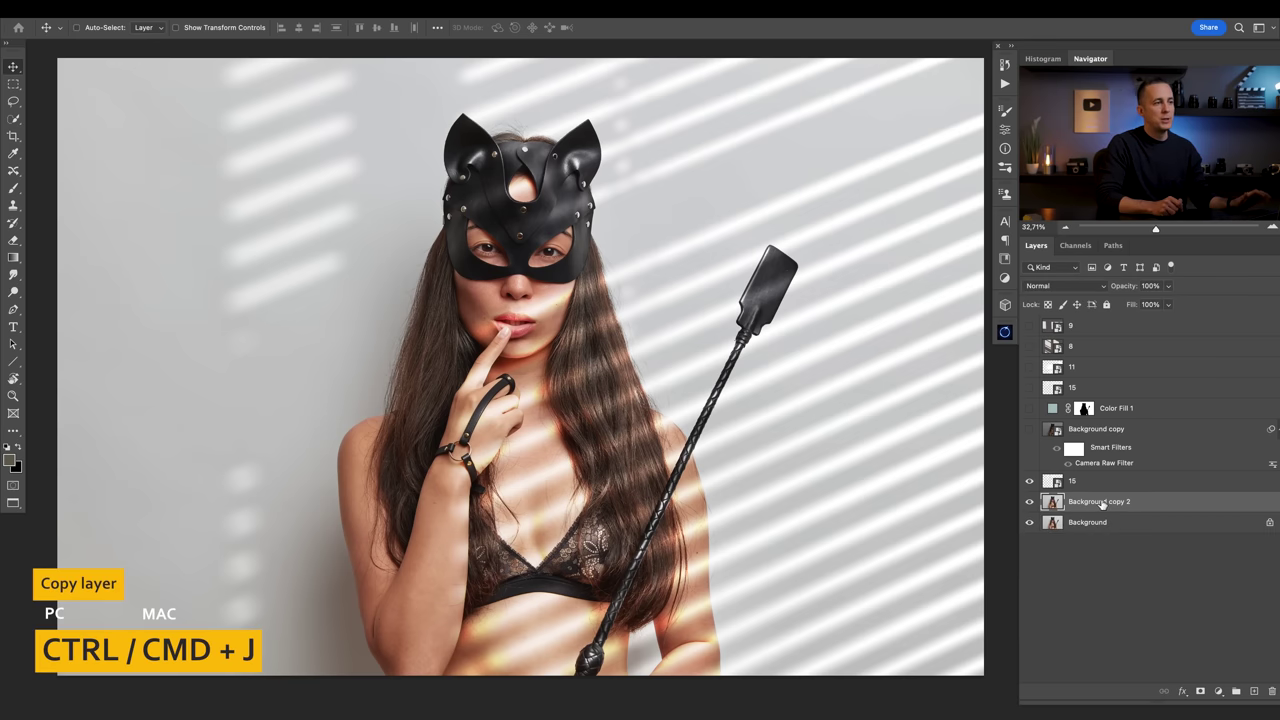
right_click(1135, 503)
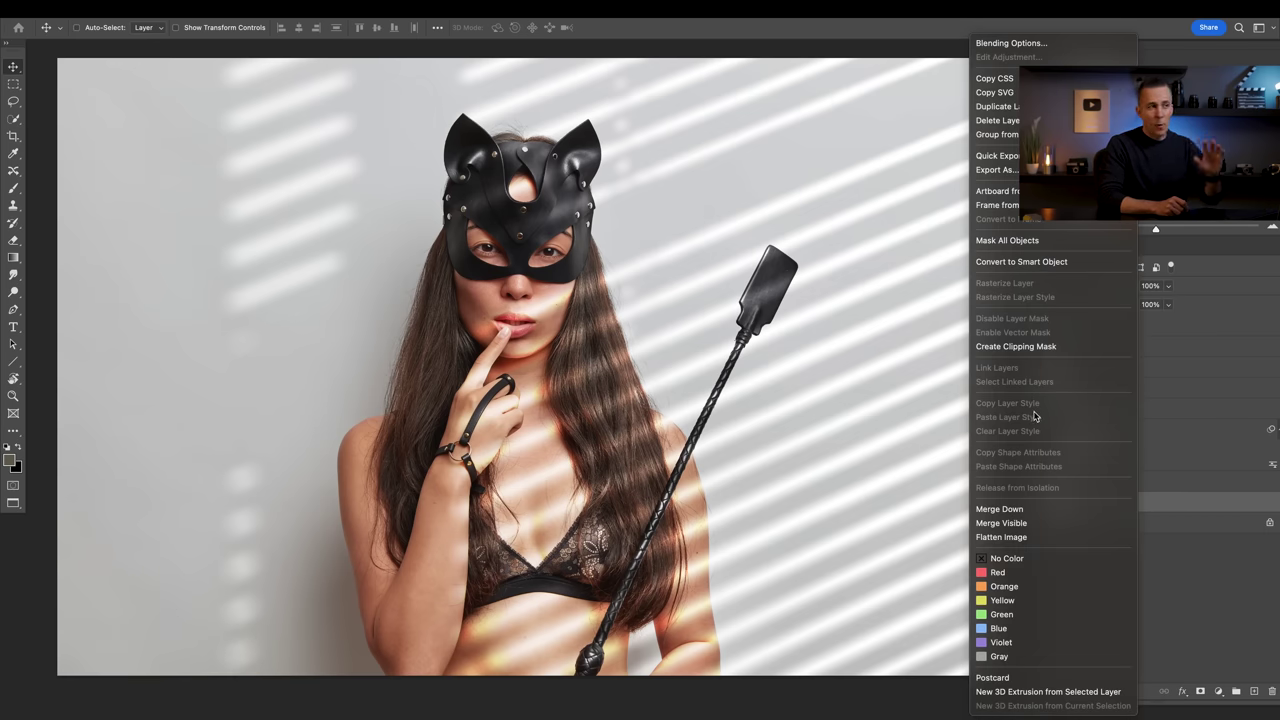
left_click(1030, 264)
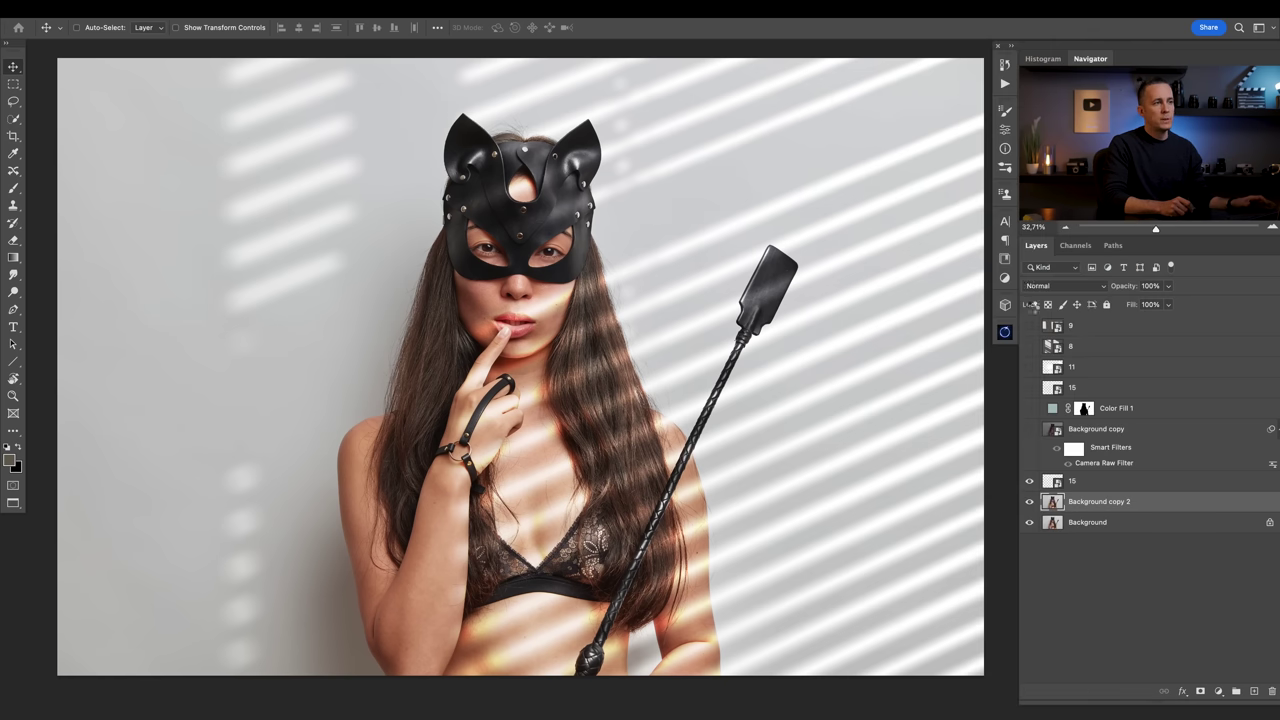
Apply the Camera Raw Filter to Background copy 2 with exposure -2.20, contrast +5 and saturation -16.
left_click(305, 15)
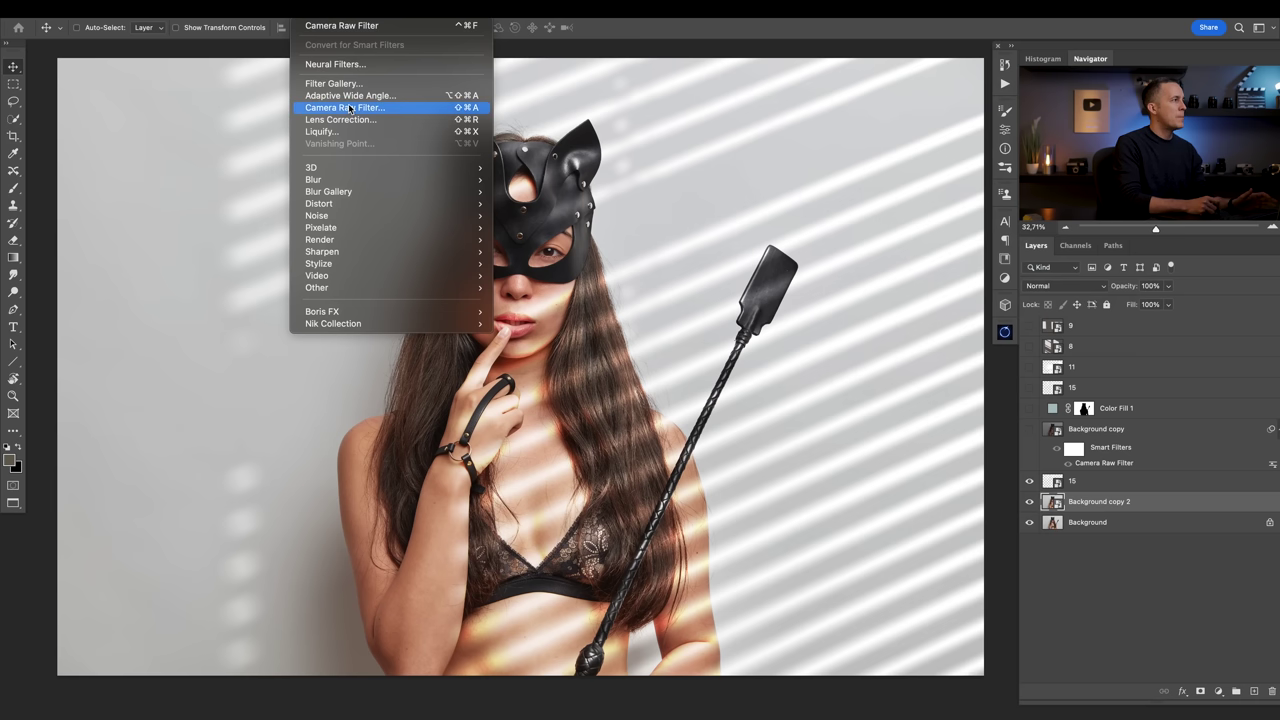
left_click(350, 95)
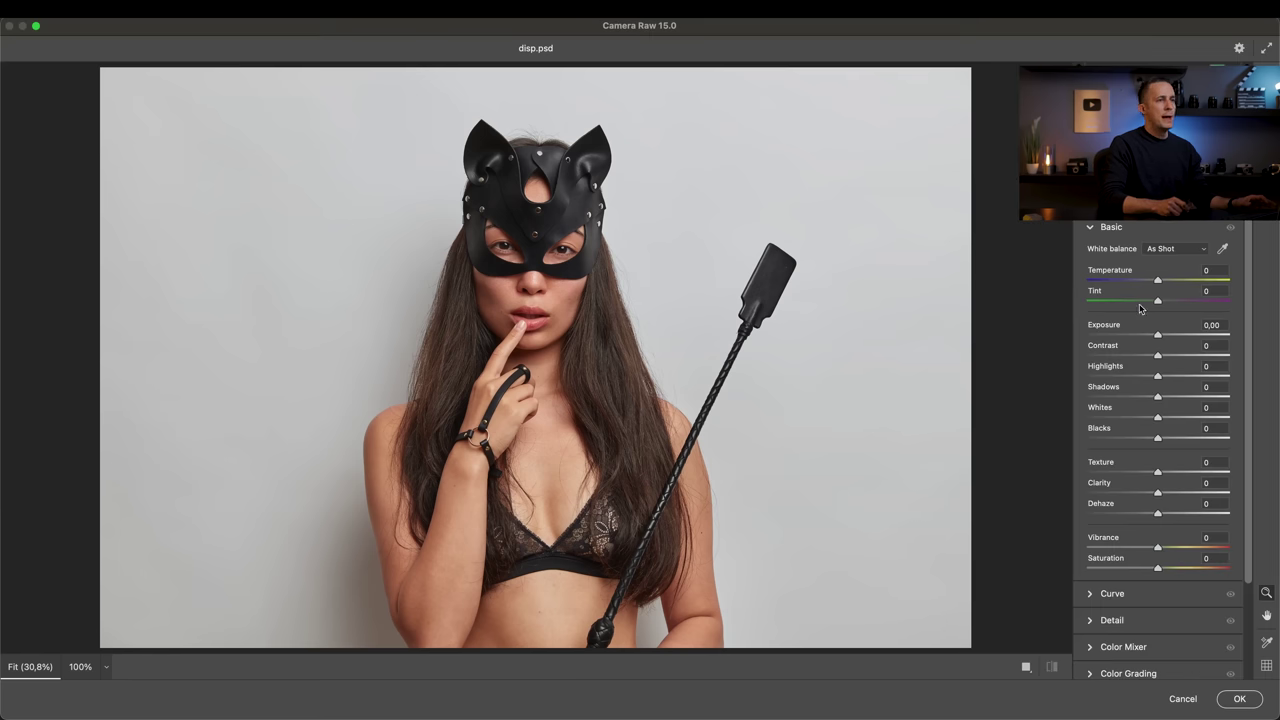
left_click_drag(1158, 334, 1132, 339)
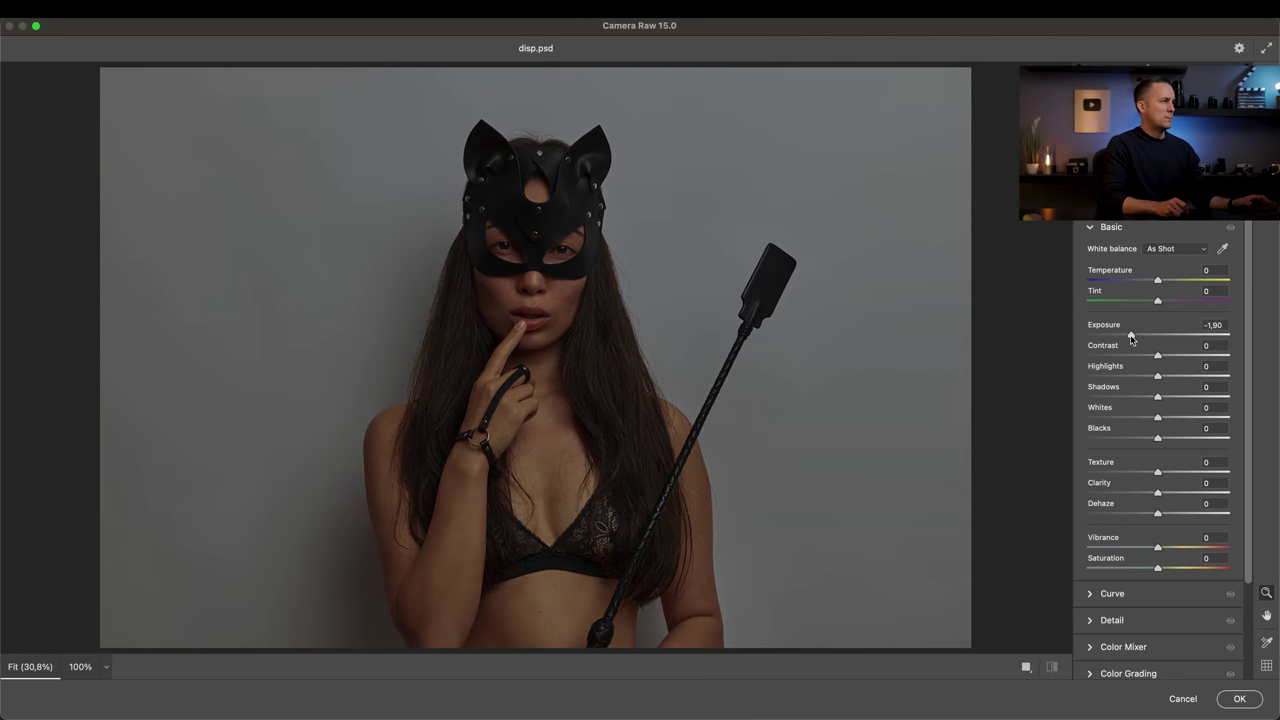
left_click_drag(1132, 337, 1128, 337)
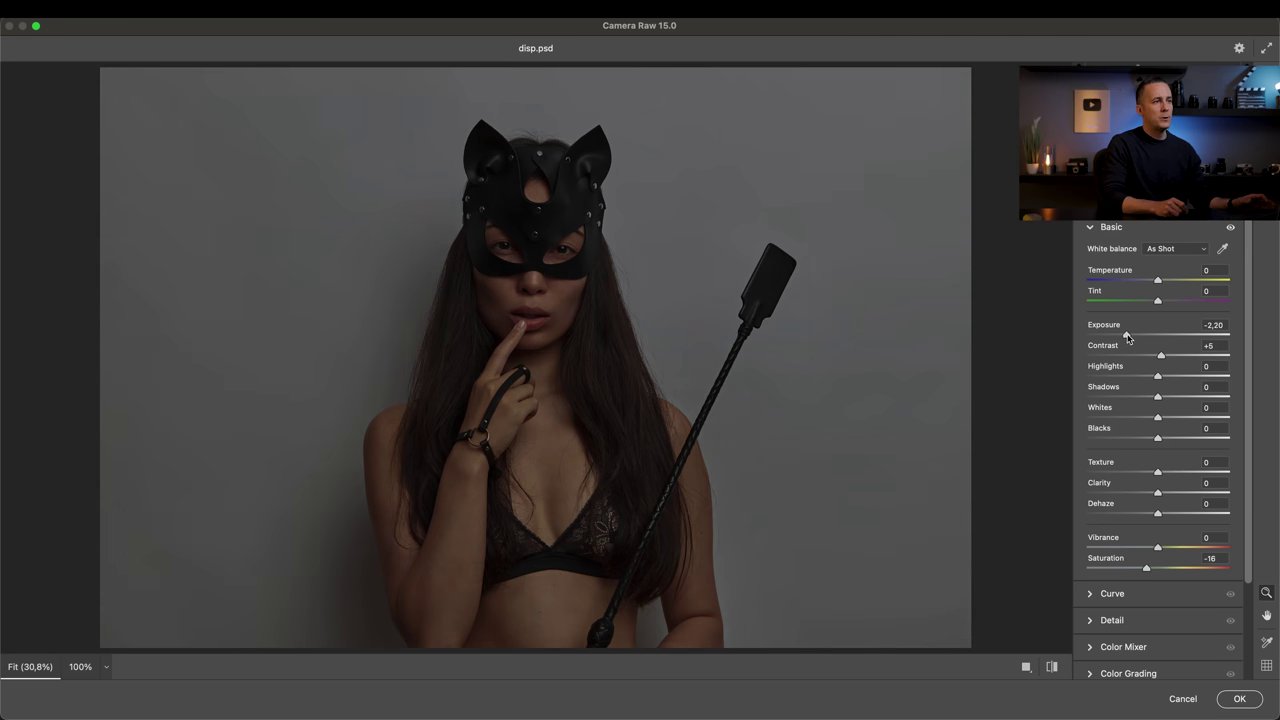
left_click(1230, 697)
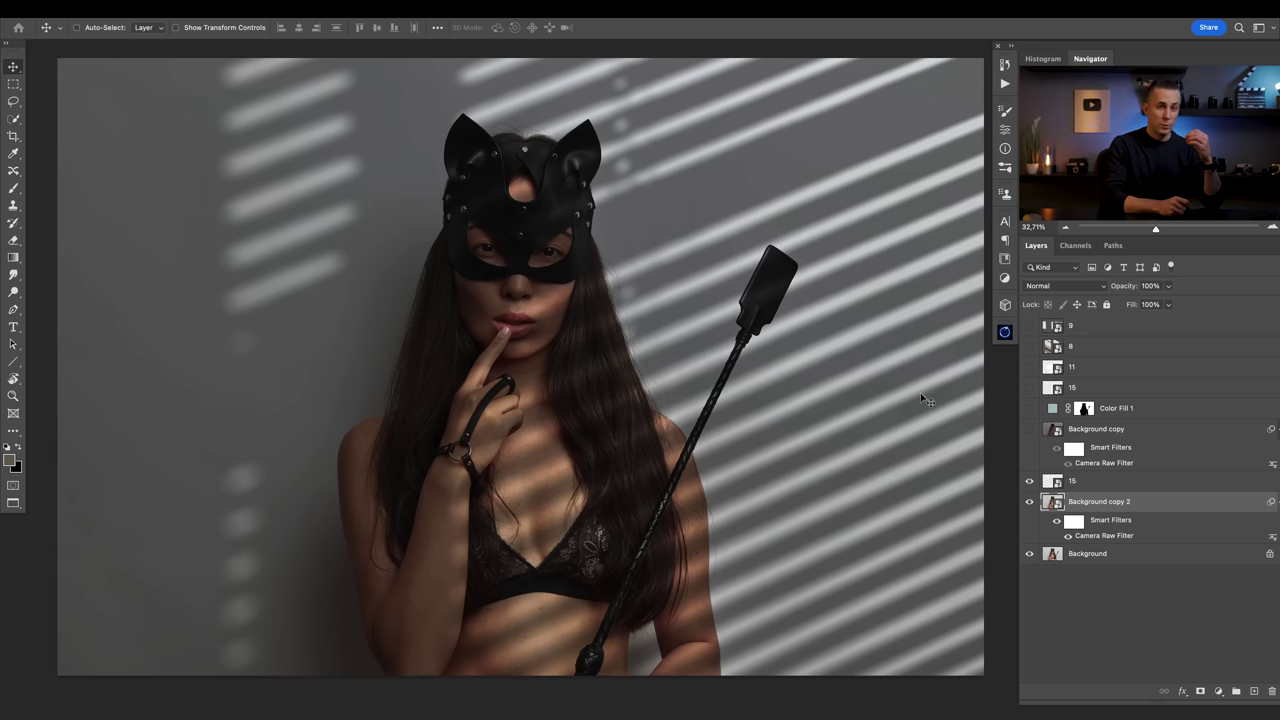
Edit the Camera Raw smart filter on Background copy 2 to raise its exposure slightly.
double_click(1113, 536)
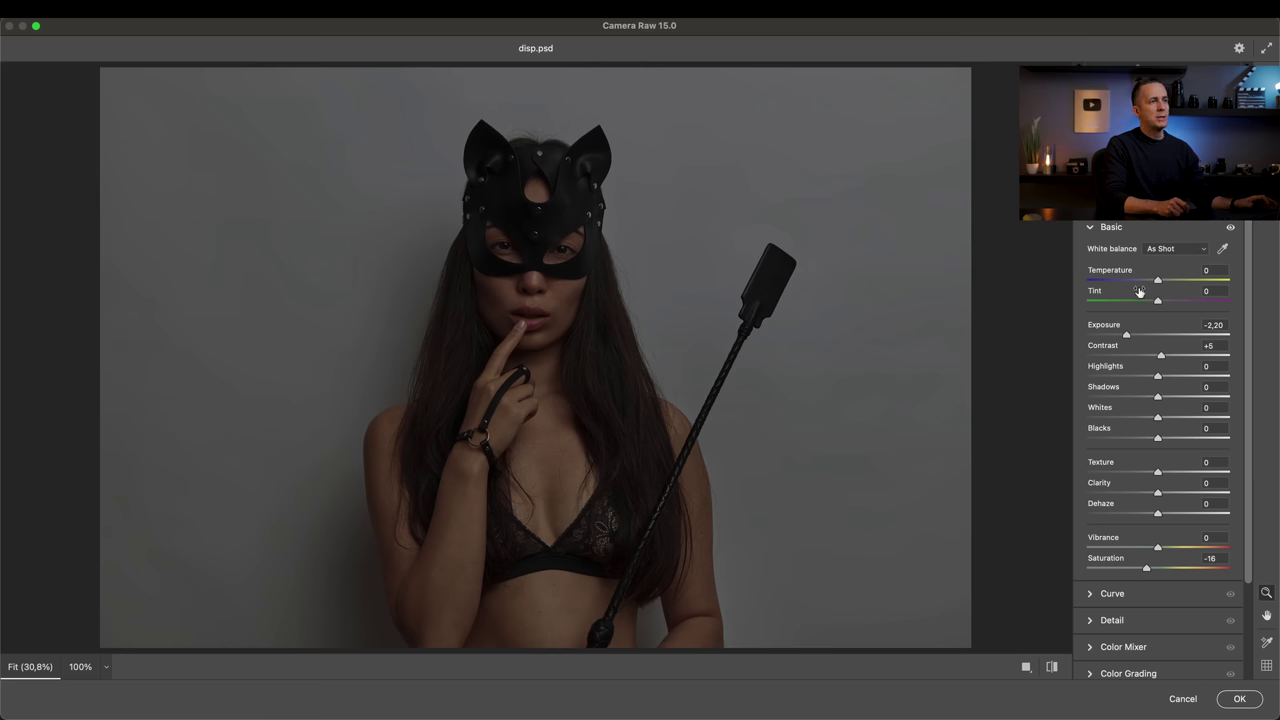
left_click_drag(1130, 338, 1134, 339)
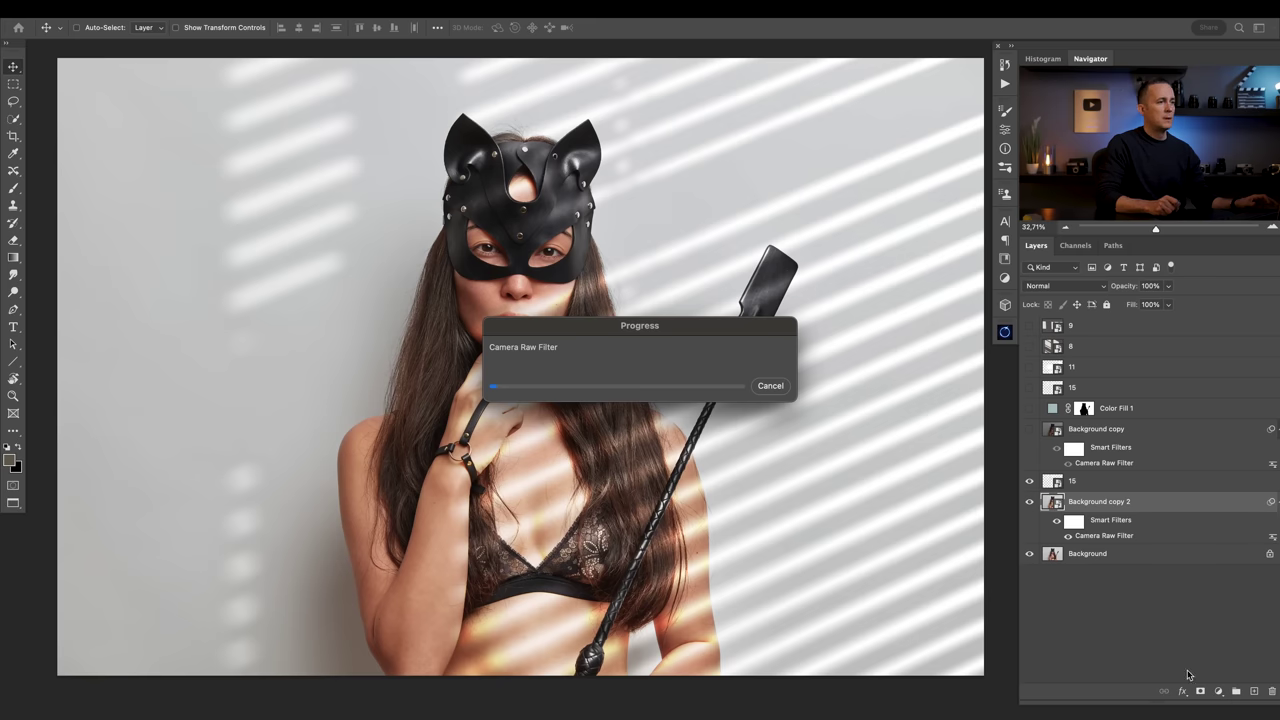
left_click(1239, 698)
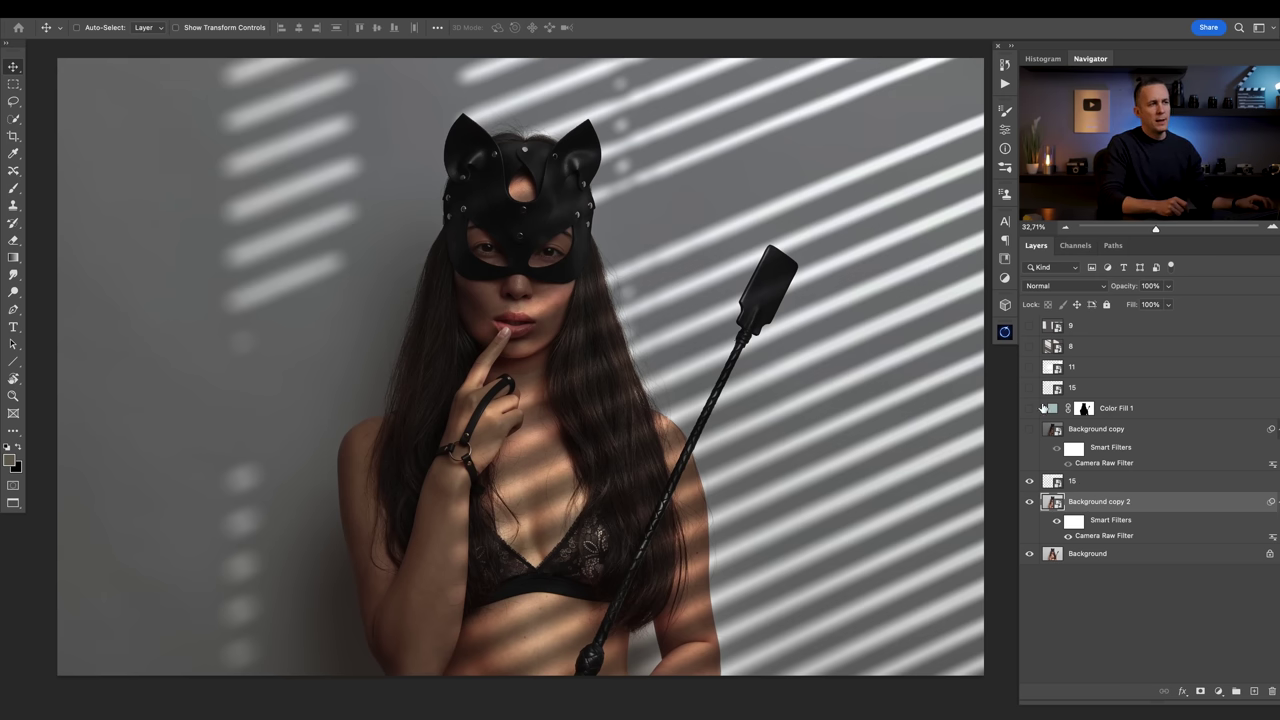
Move Color Fill 1 directly below overlay 15, check its mask, make it visible, and compare the result with the original Background.
left_click_drag(1051, 412, 1066, 490)
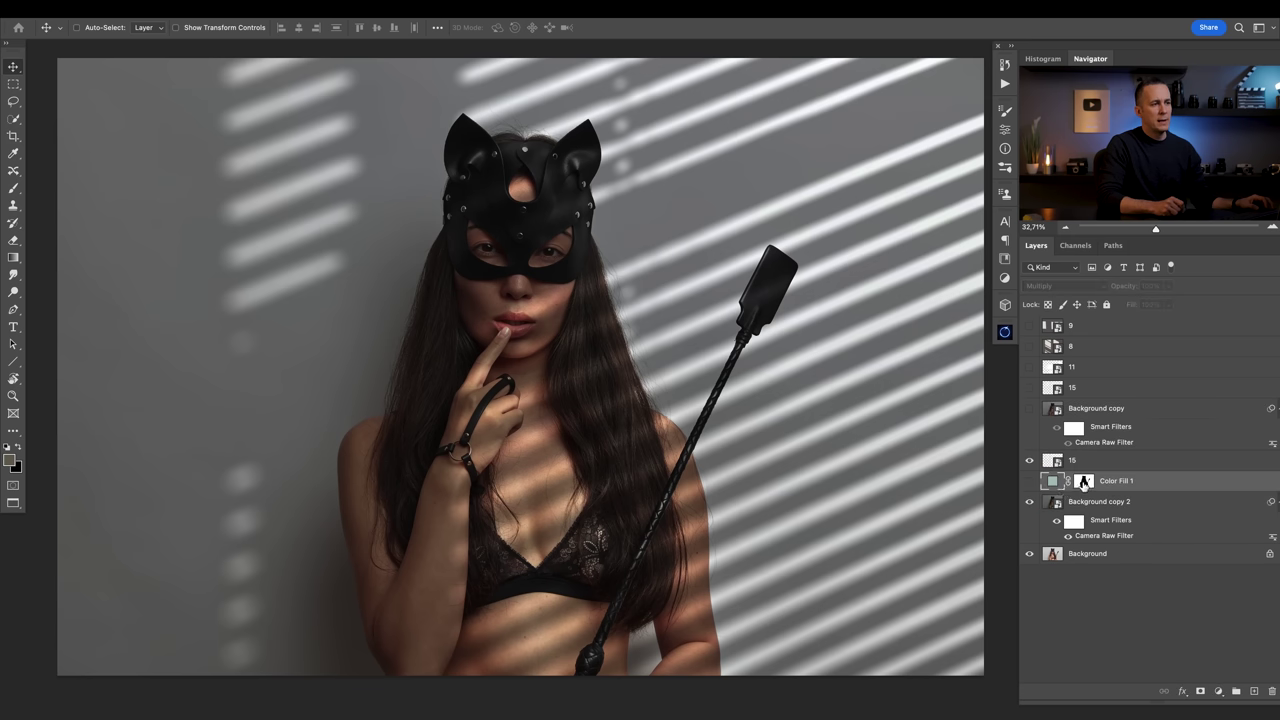
left_click(1083, 484, "alt")
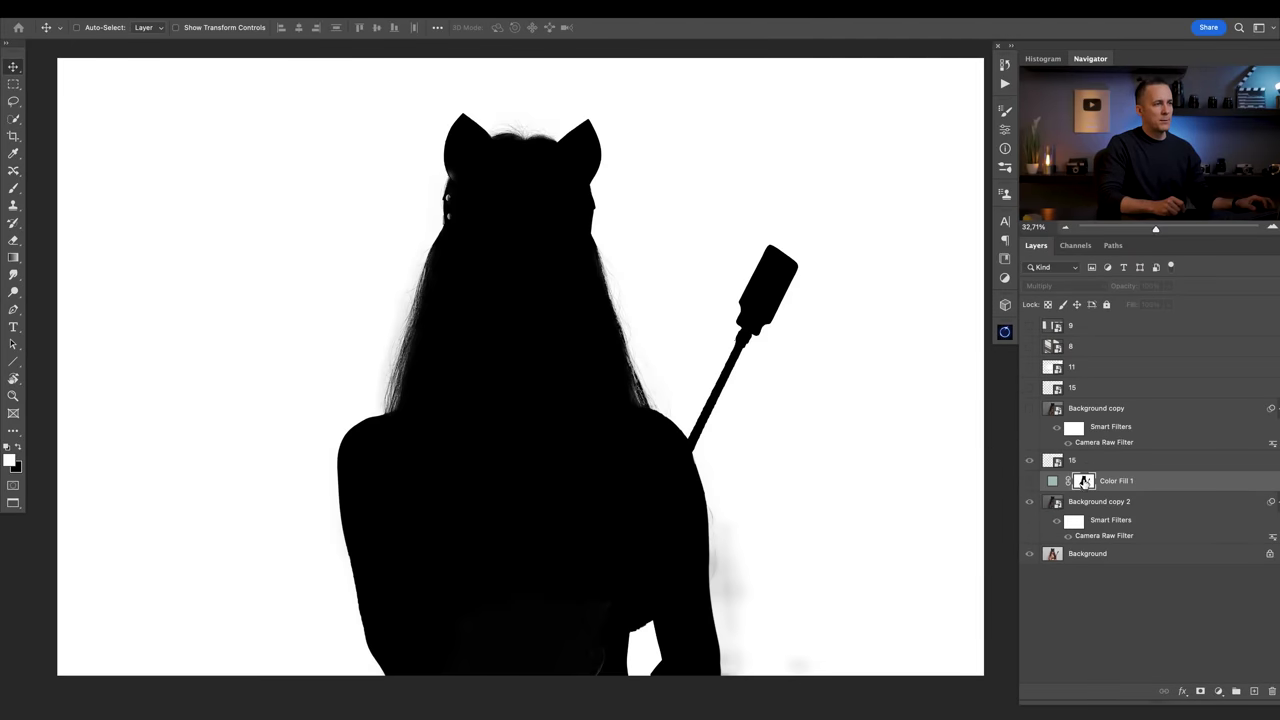
left_click(1083, 484, "alt")
left_click(1031, 482)
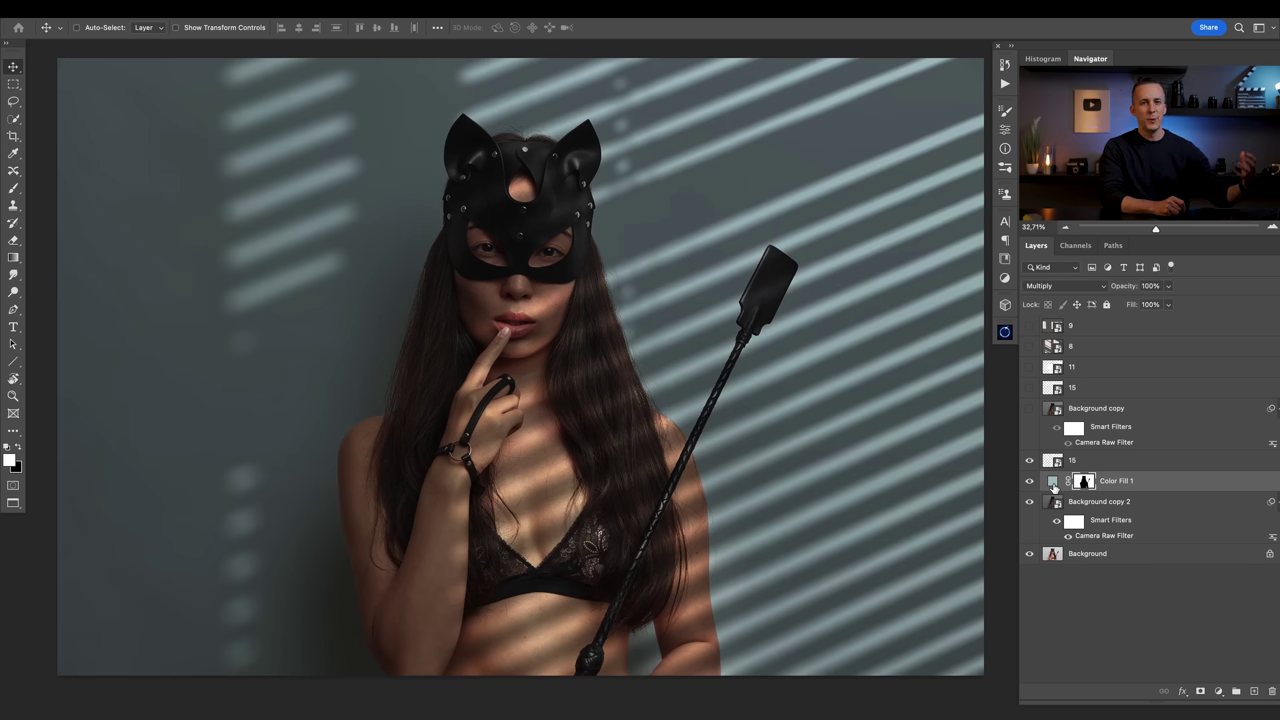
left_click(1030, 553, "alt")
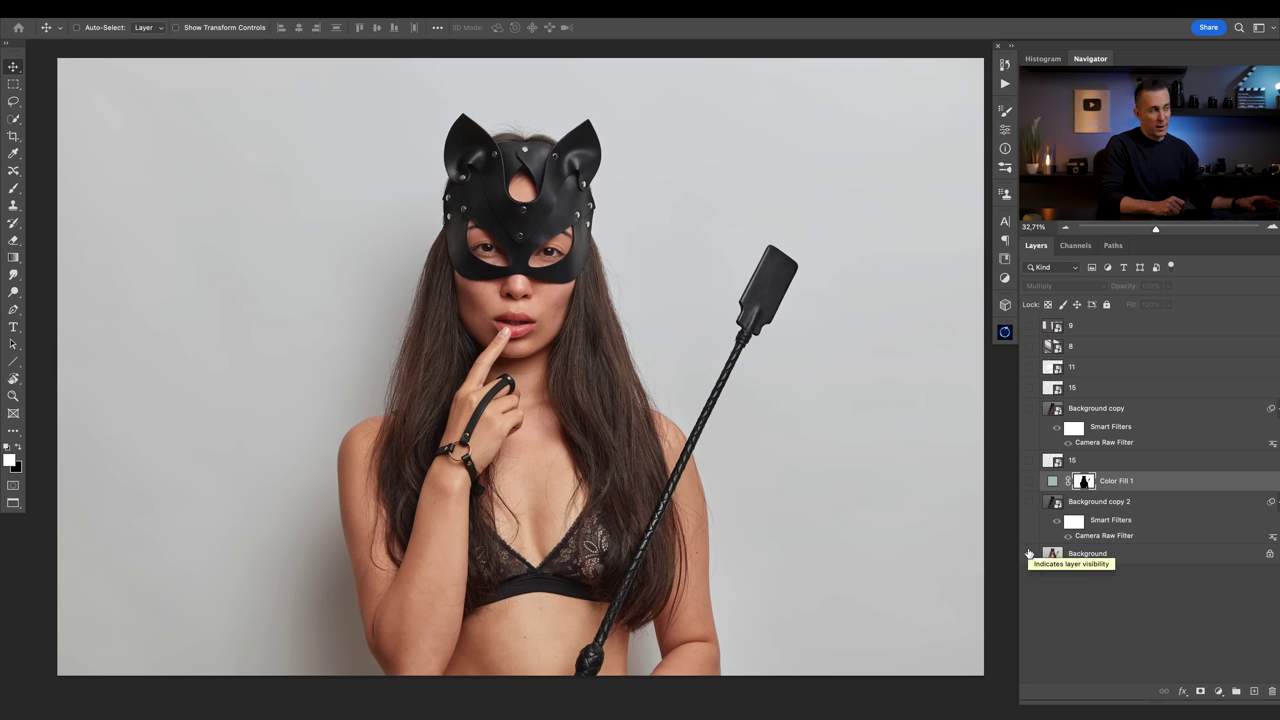
left_click(1029, 555, "alt")
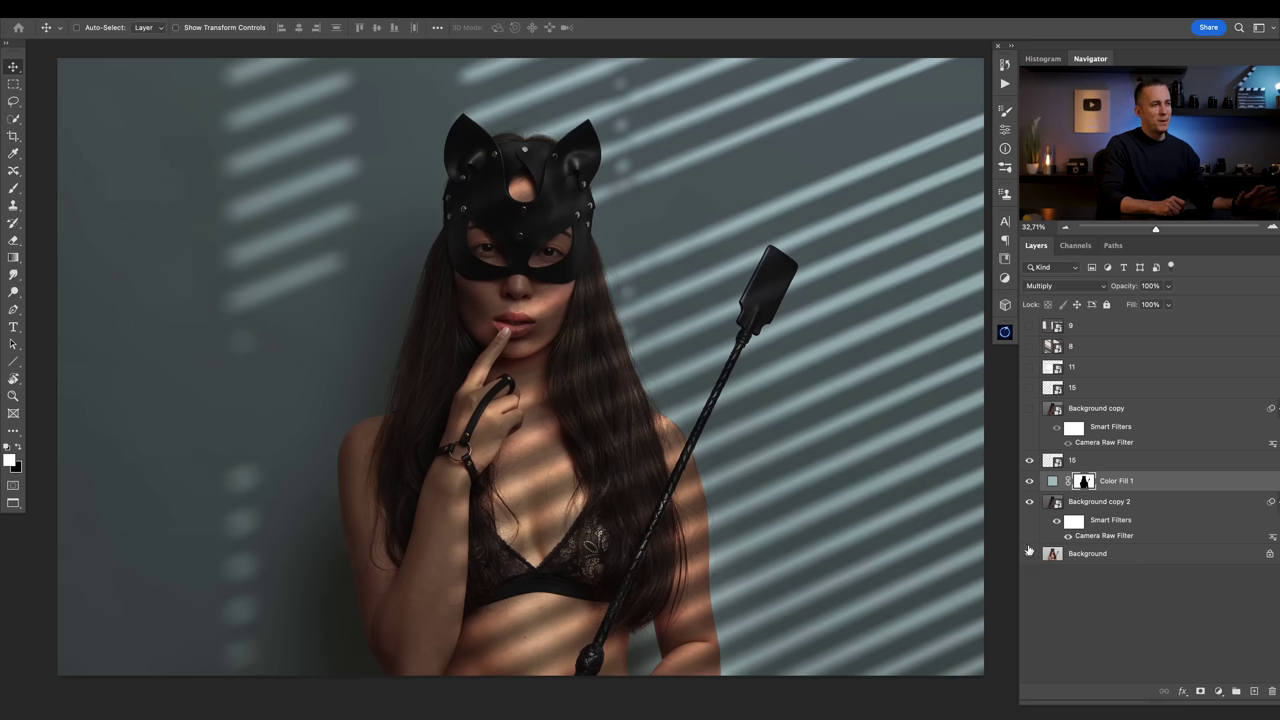
Hide overlay 15 and preview overlays 11 and 9 in its place.
left_click(1029, 460)
left_click(1029, 367)
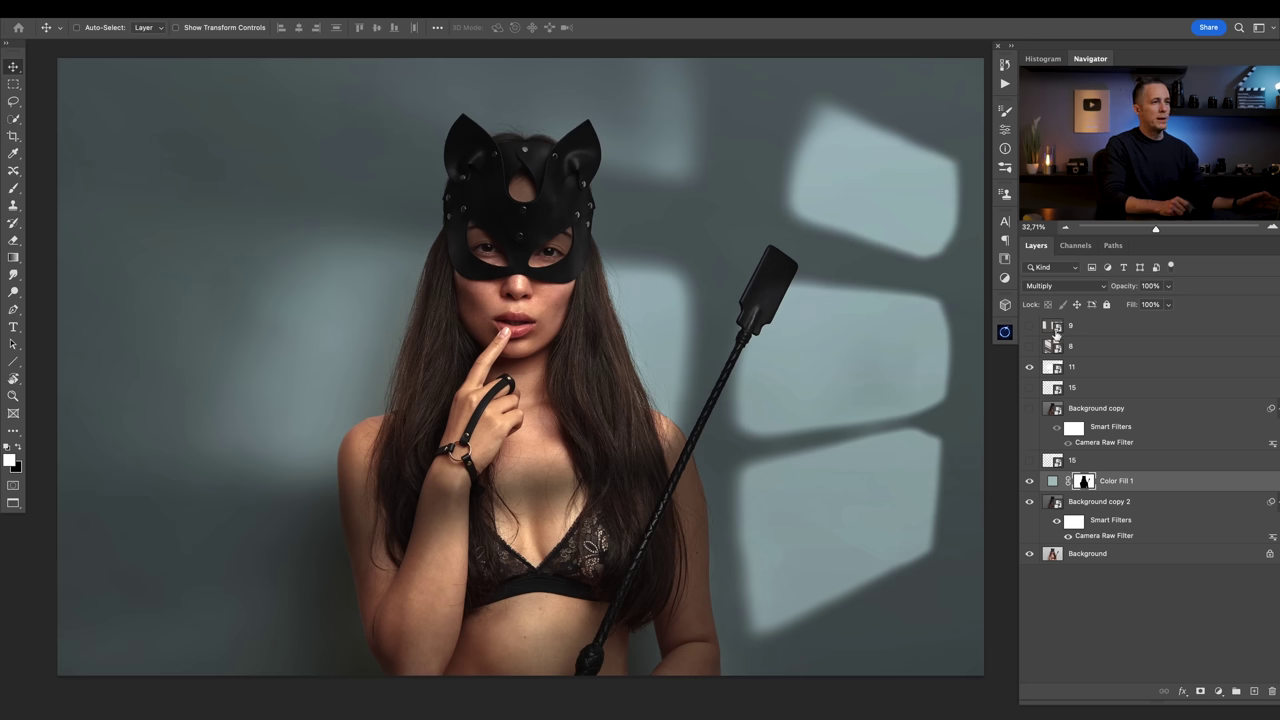
left_click(1047, 368)
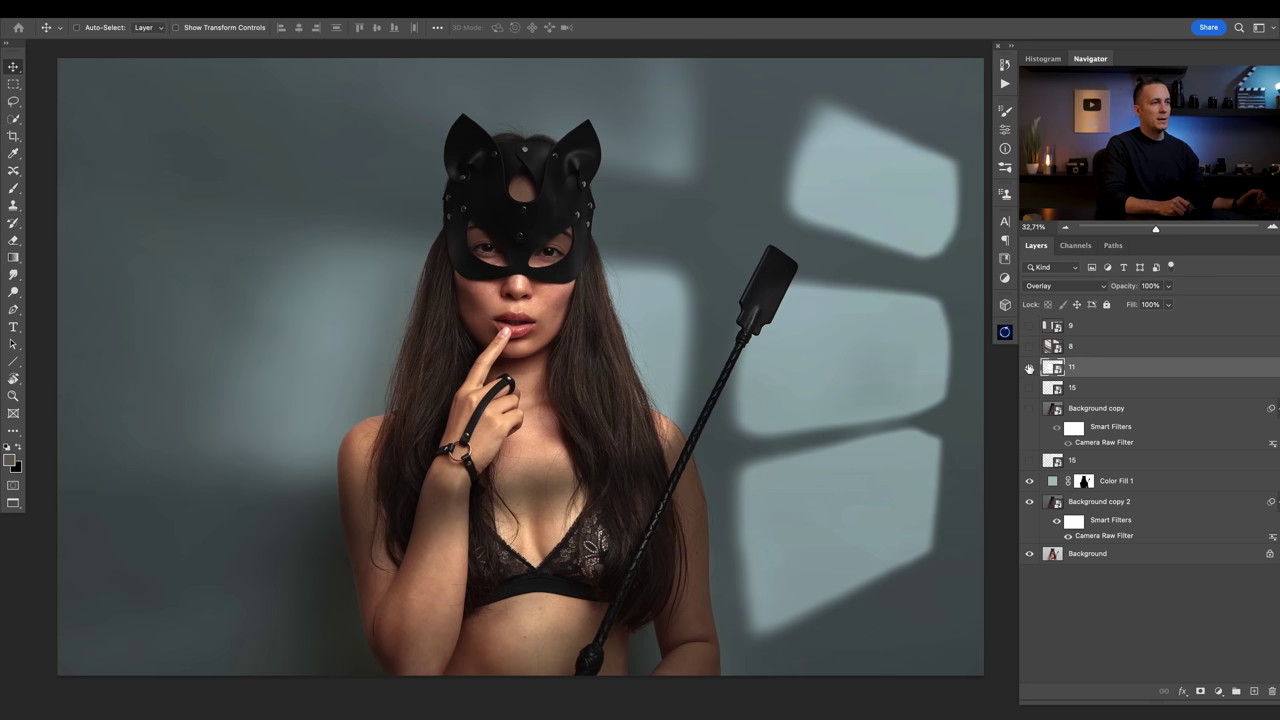
left_click(1029, 367)
left_click(1029, 367)
left_click(1029, 367)
left_click(1030, 327)
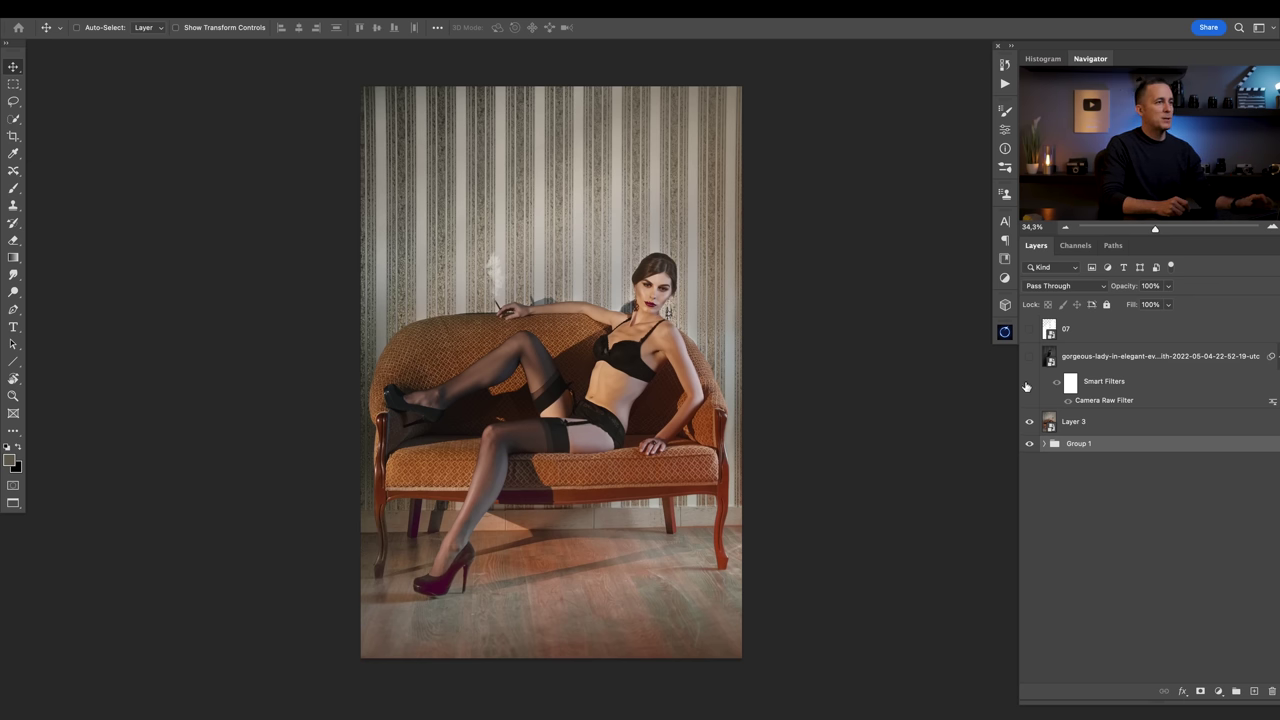
In the sofa photo, darken Layer 3 using Camera Raw with exposure -2.05, contrast +3, highlights +9 and saturation -9, and show overlay 07.
left_click(1052, 425)
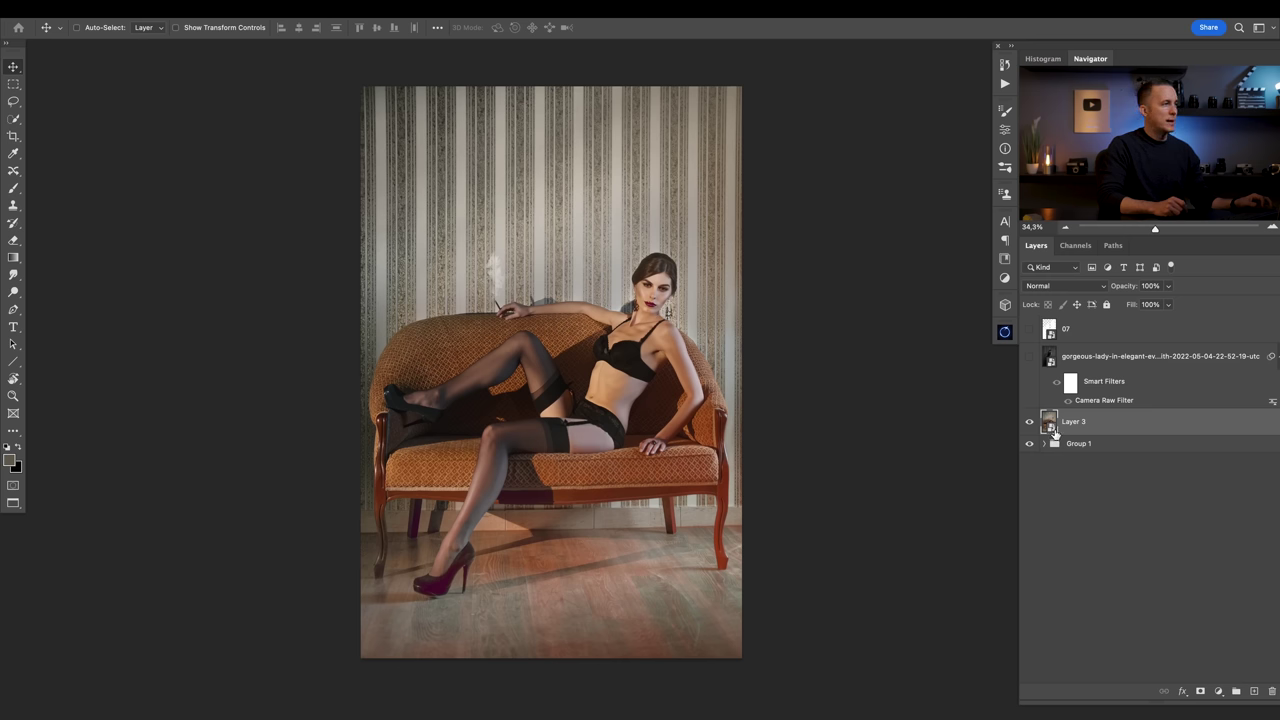
right_click(1108, 421)
key("Escape")
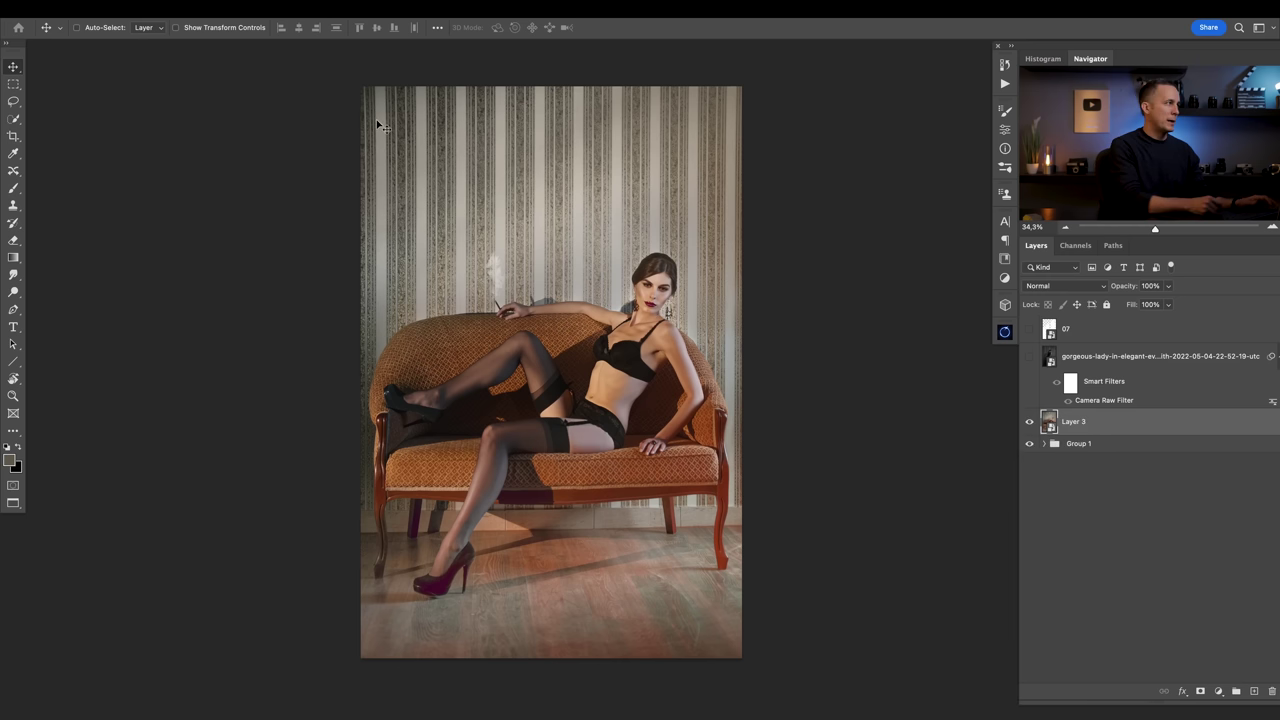
left_click(305, 8)
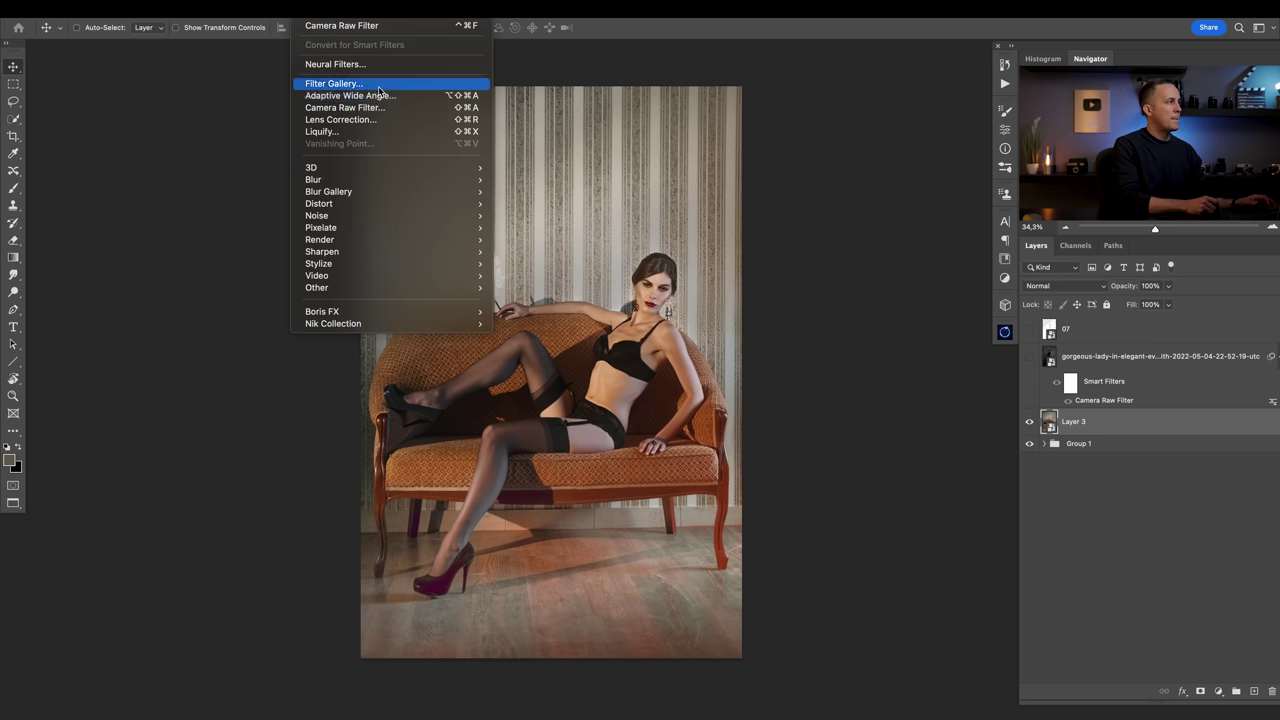
left_click(345, 107)
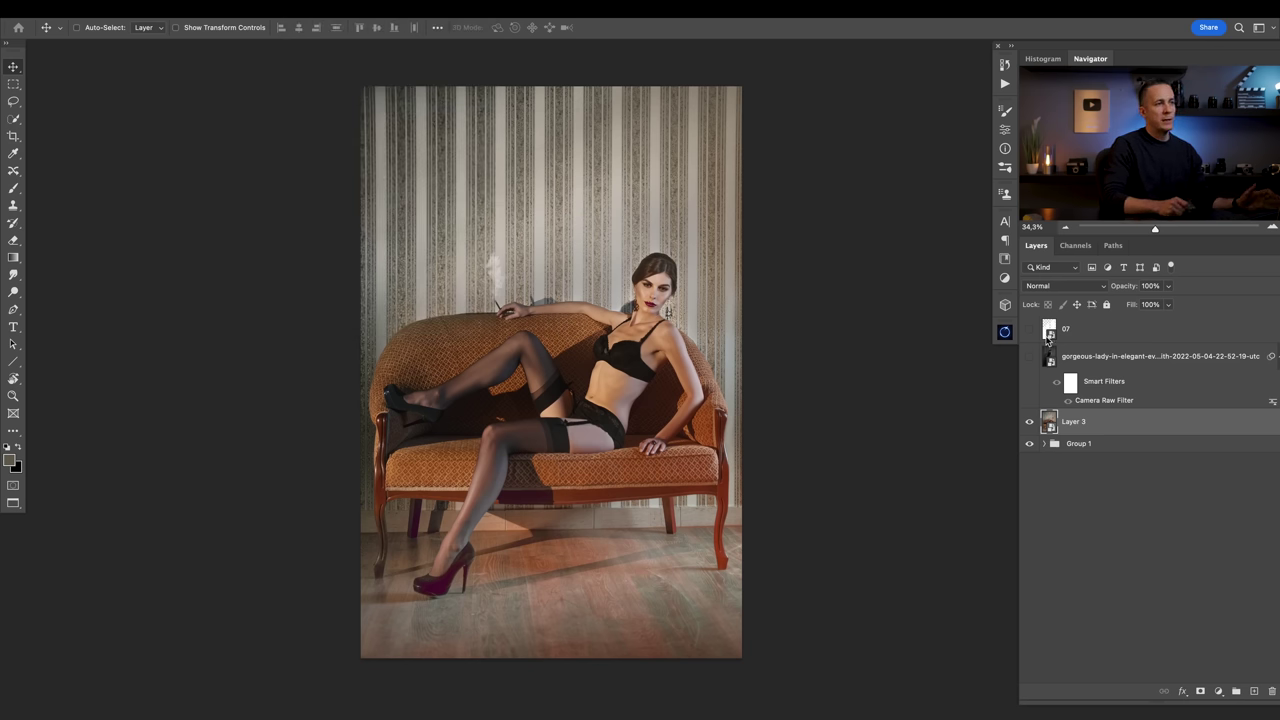
left_click_drag(1155, 339, 1127, 340)
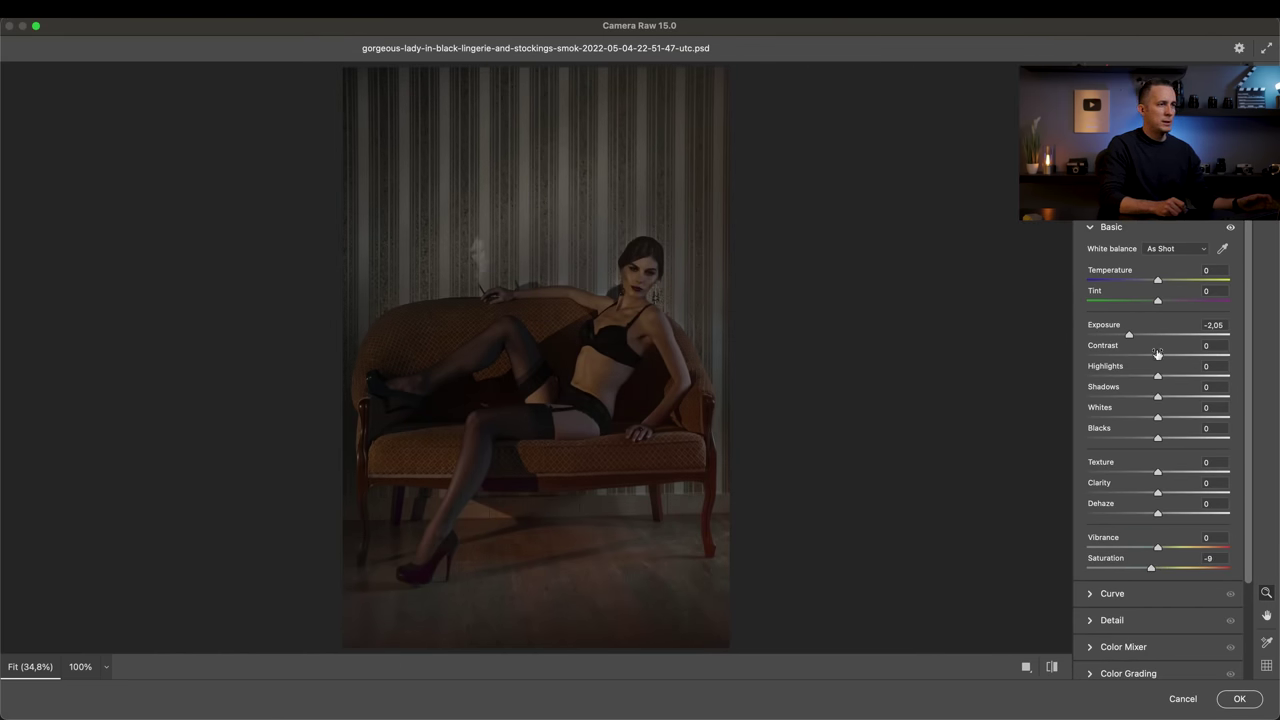
left_click_drag(1158, 377, 1165, 379)
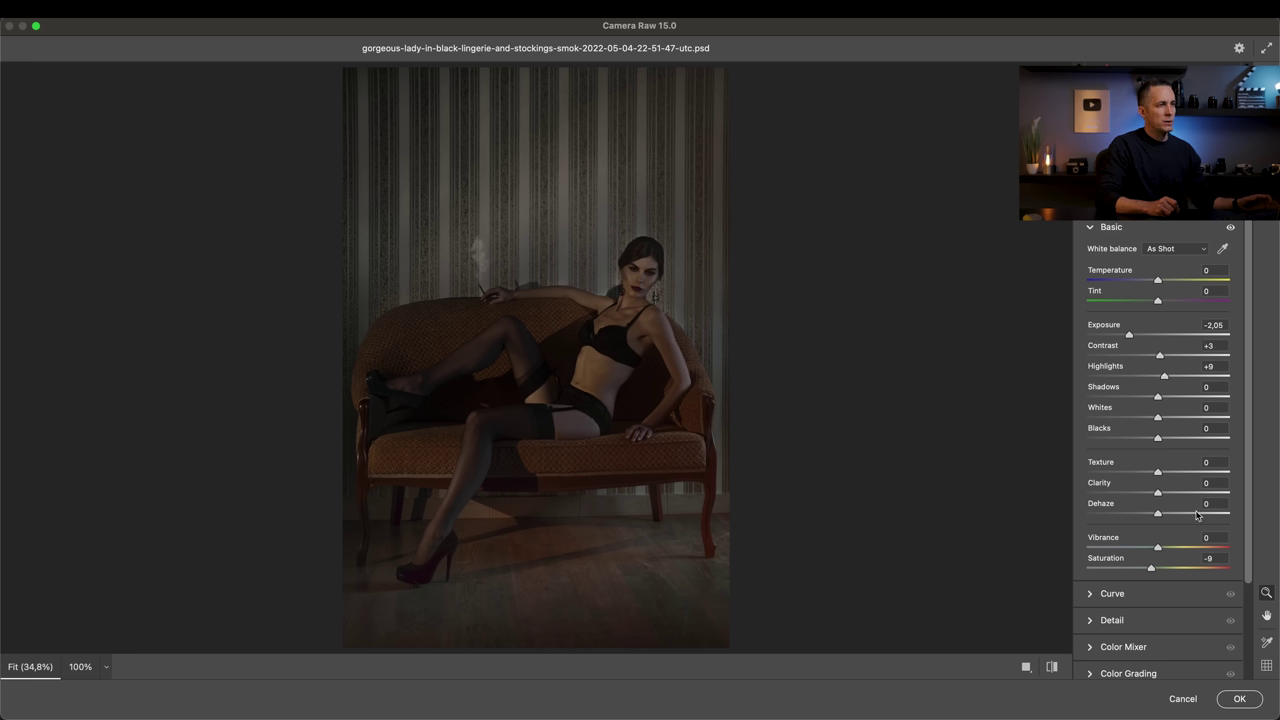
left_click(1238, 698)
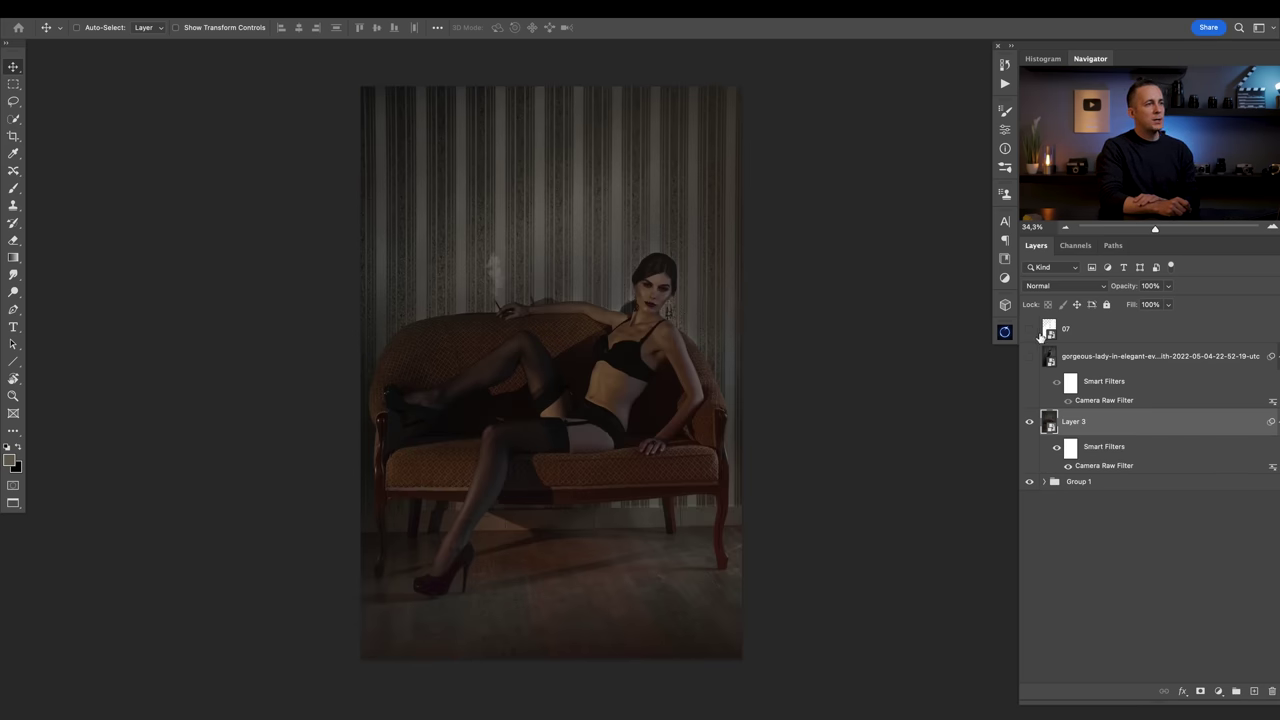
left_click(1029, 330)
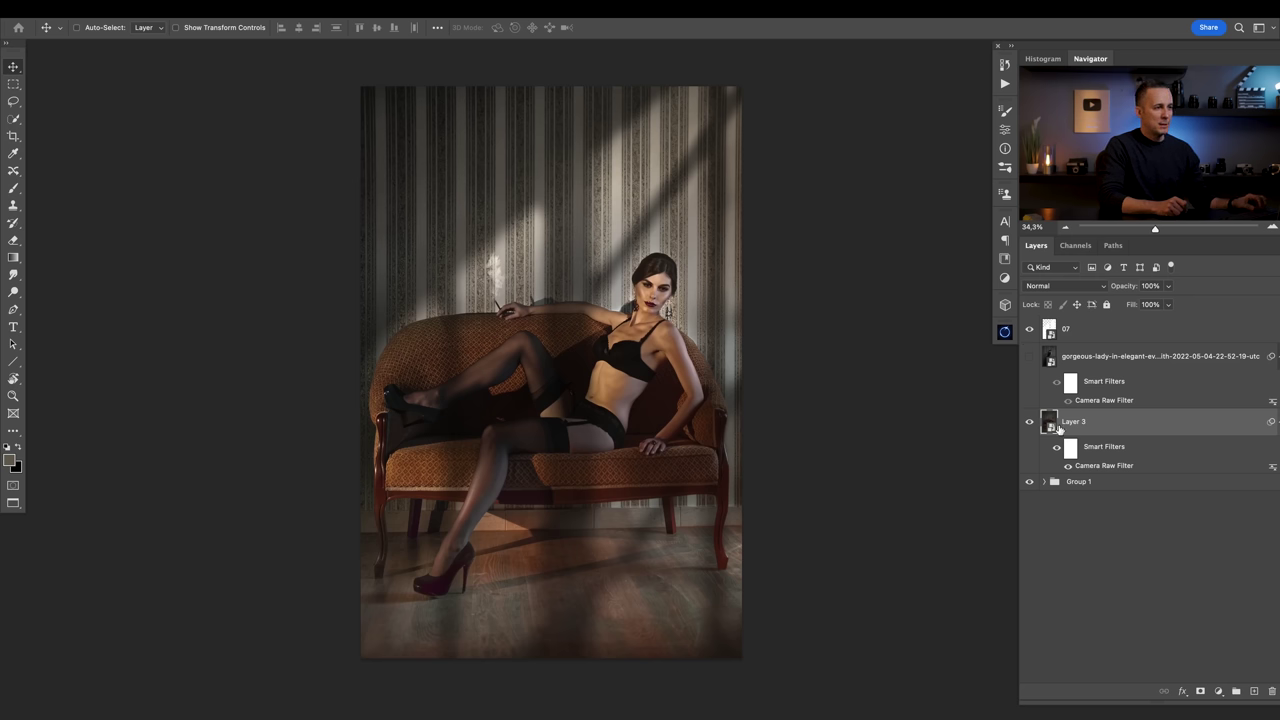
Duplicate Layer 3 and turn off the smart filters on the original Layer 3.
right_click(1058, 427)
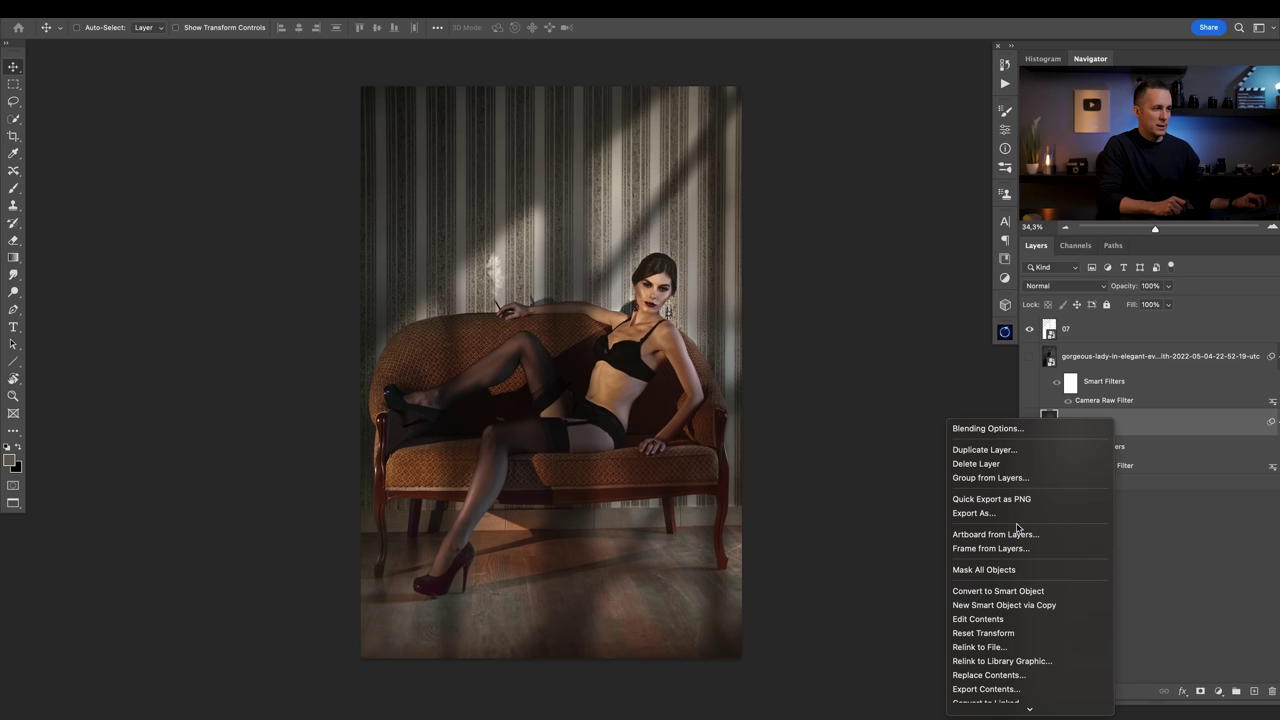
left_click(1013, 452)
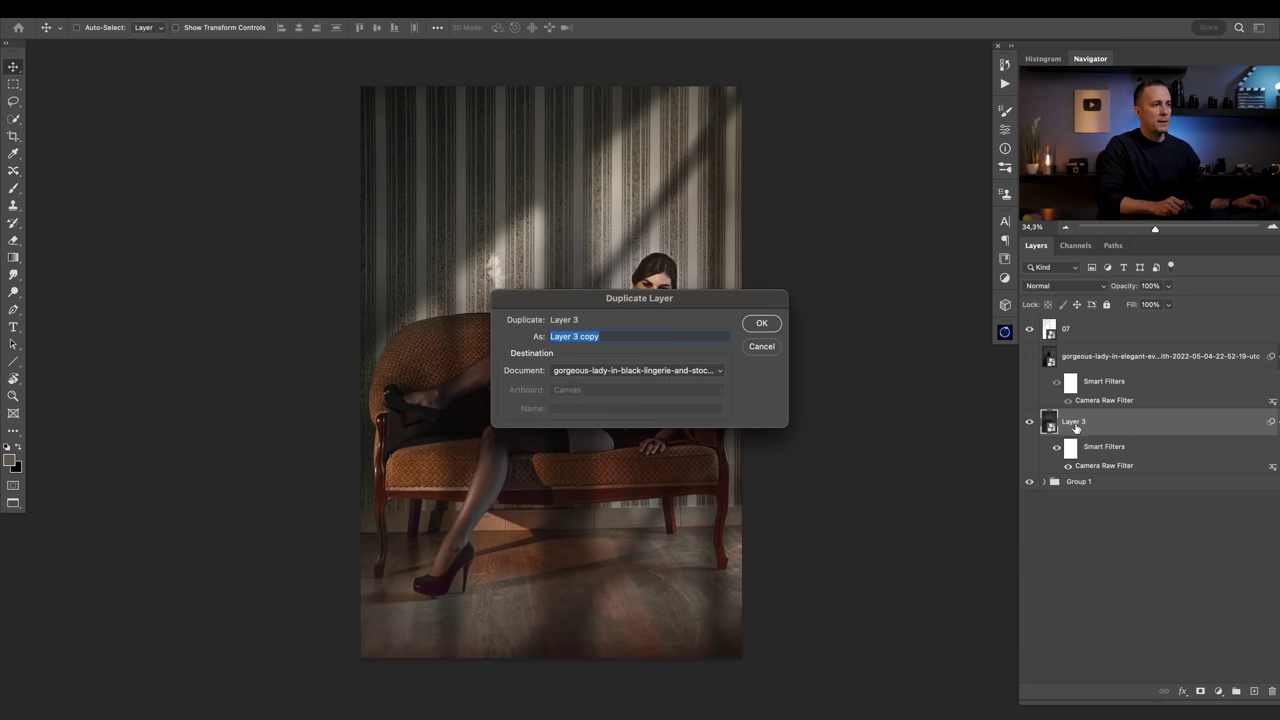
left_click(766, 325)
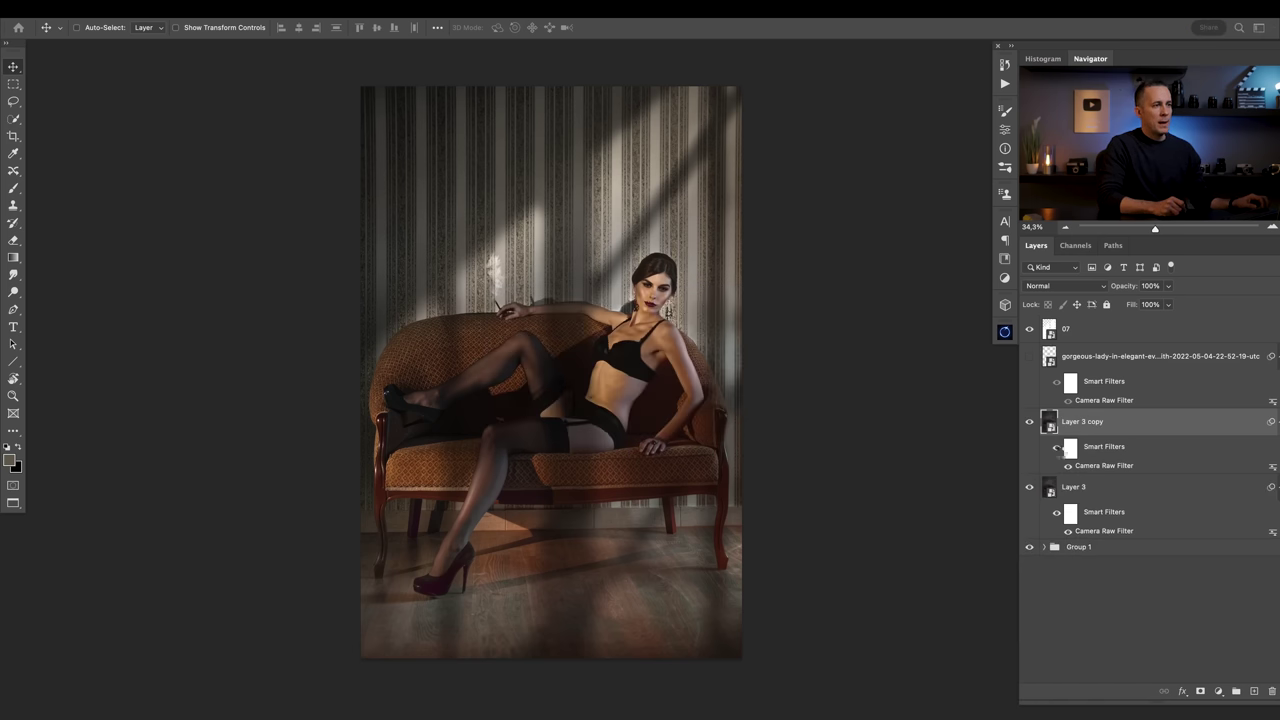
left_click(1056, 516)
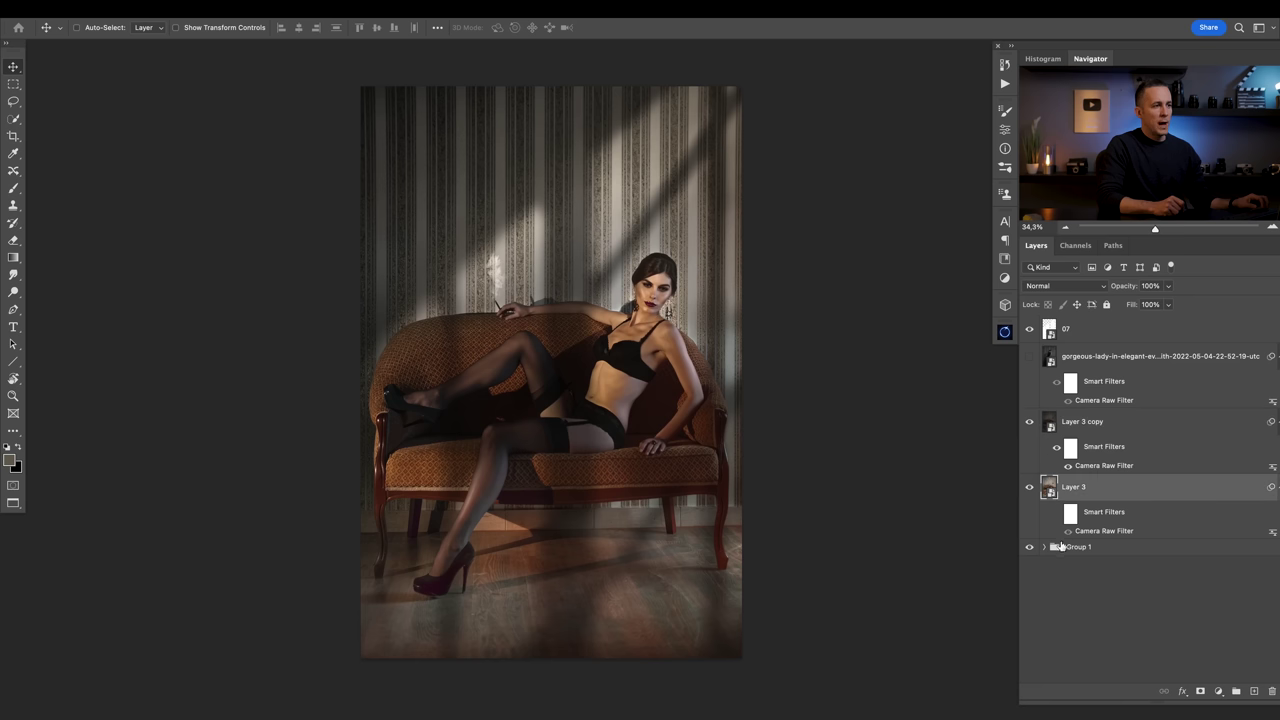
Compare the window-light version with the original sofa photo by toggling Layer 3 copy and isolating Layer 3.
left_click(1029, 421)
left_click(1029, 421)
left_click(1029, 487, "alt")
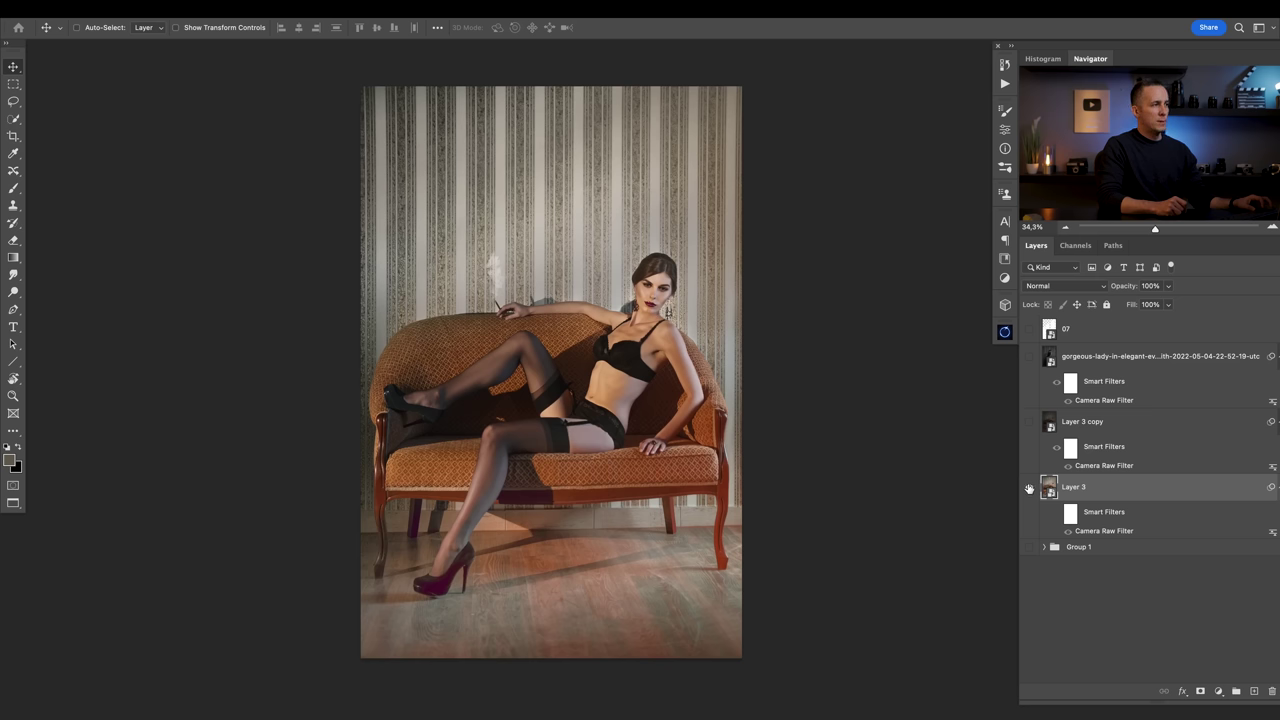
key("super")
scroll(690, 392, "up", 1)
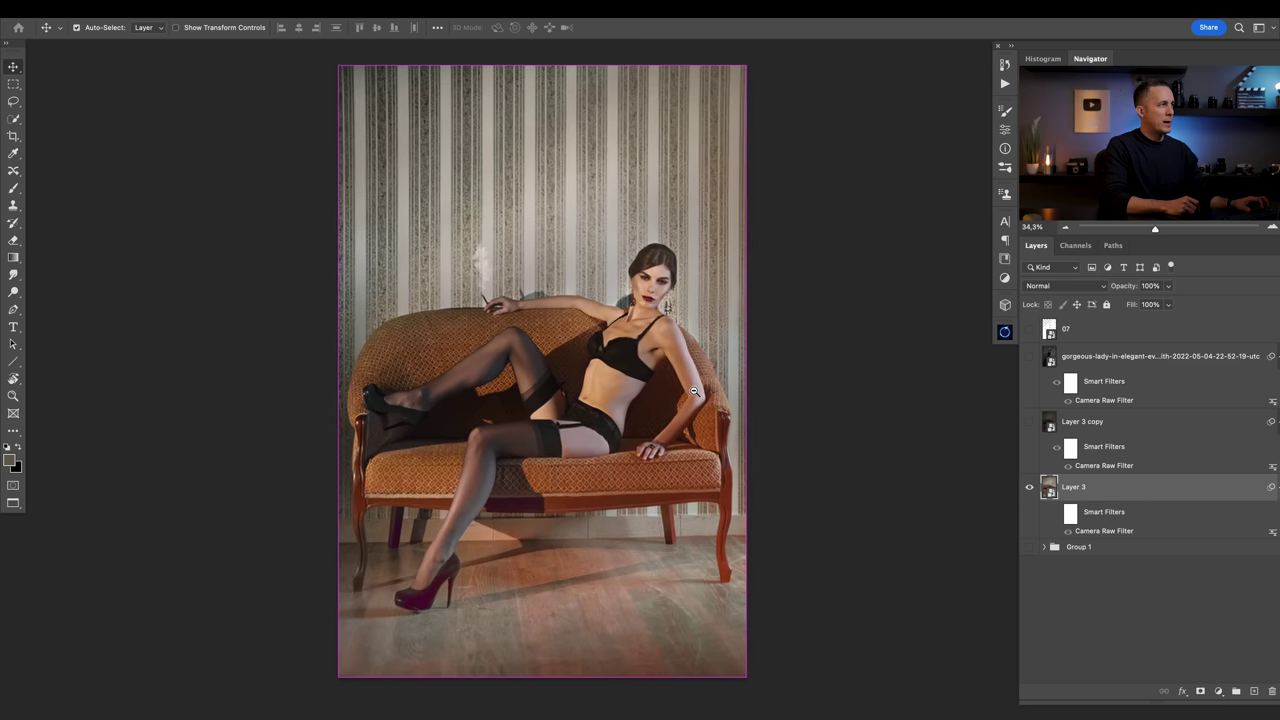
left_click(1029, 487, "alt")
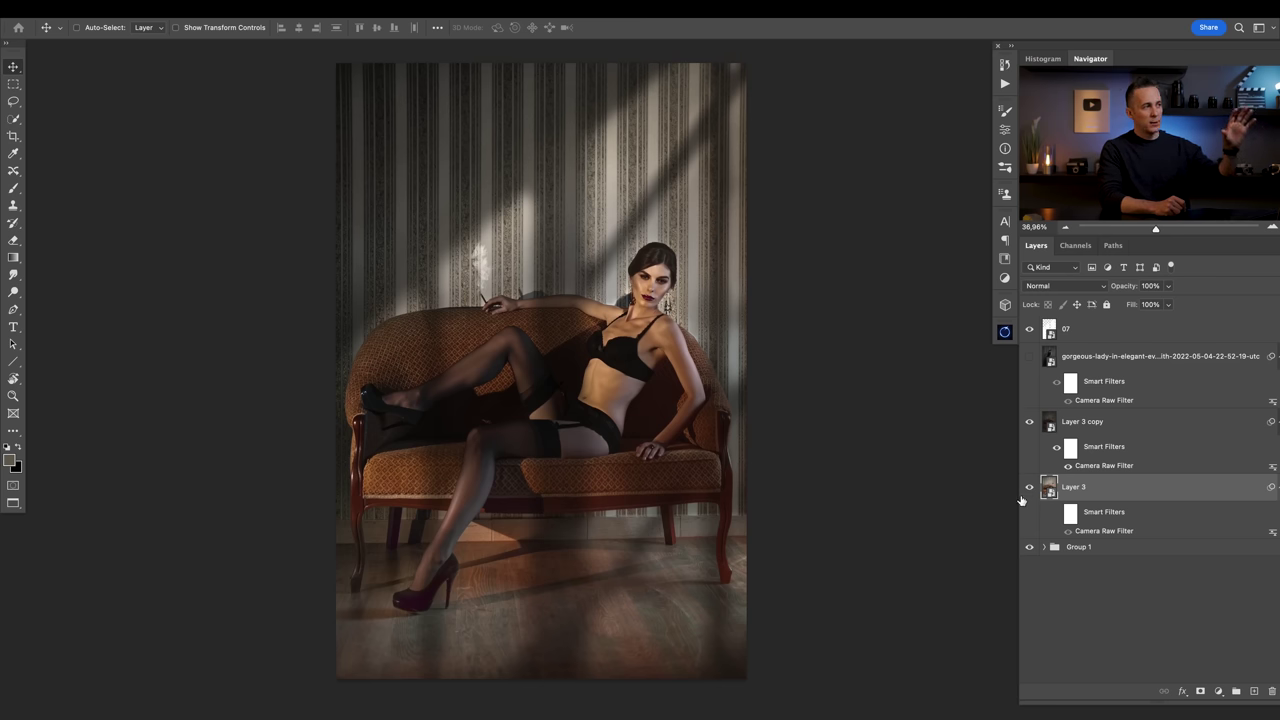
left_click(1029, 487, "alt")
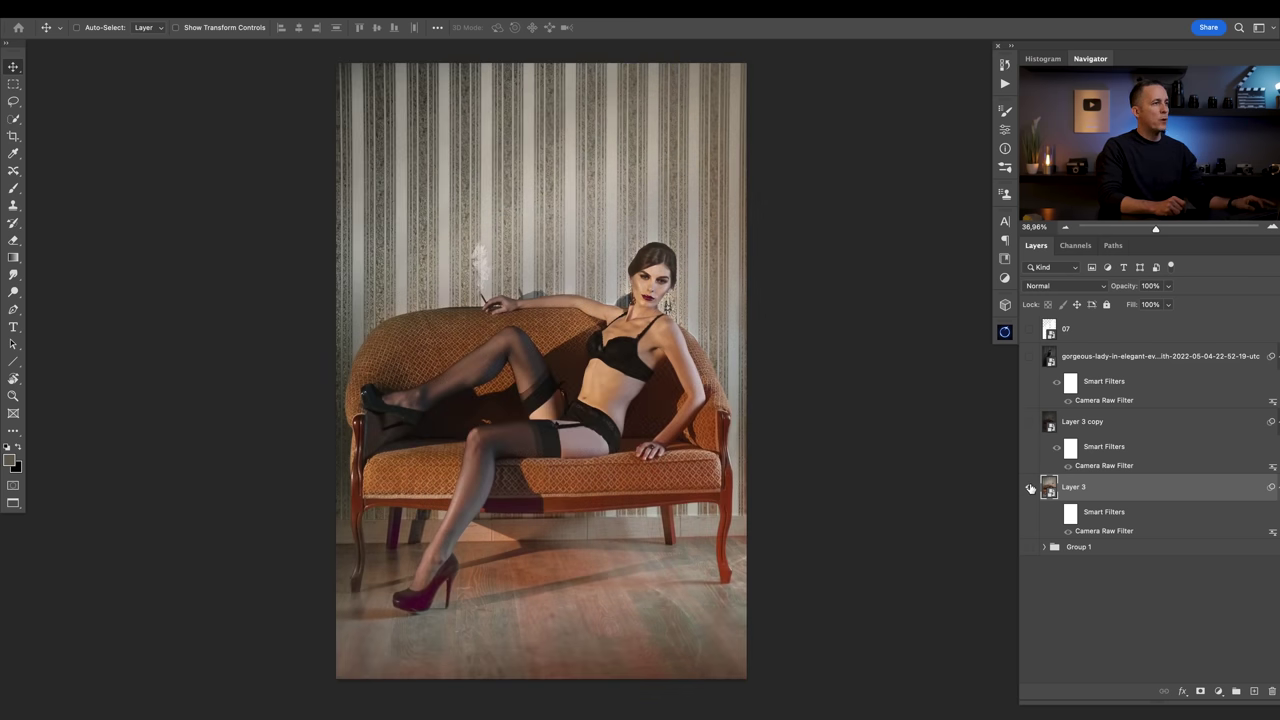
left_click(1029, 487, "alt")
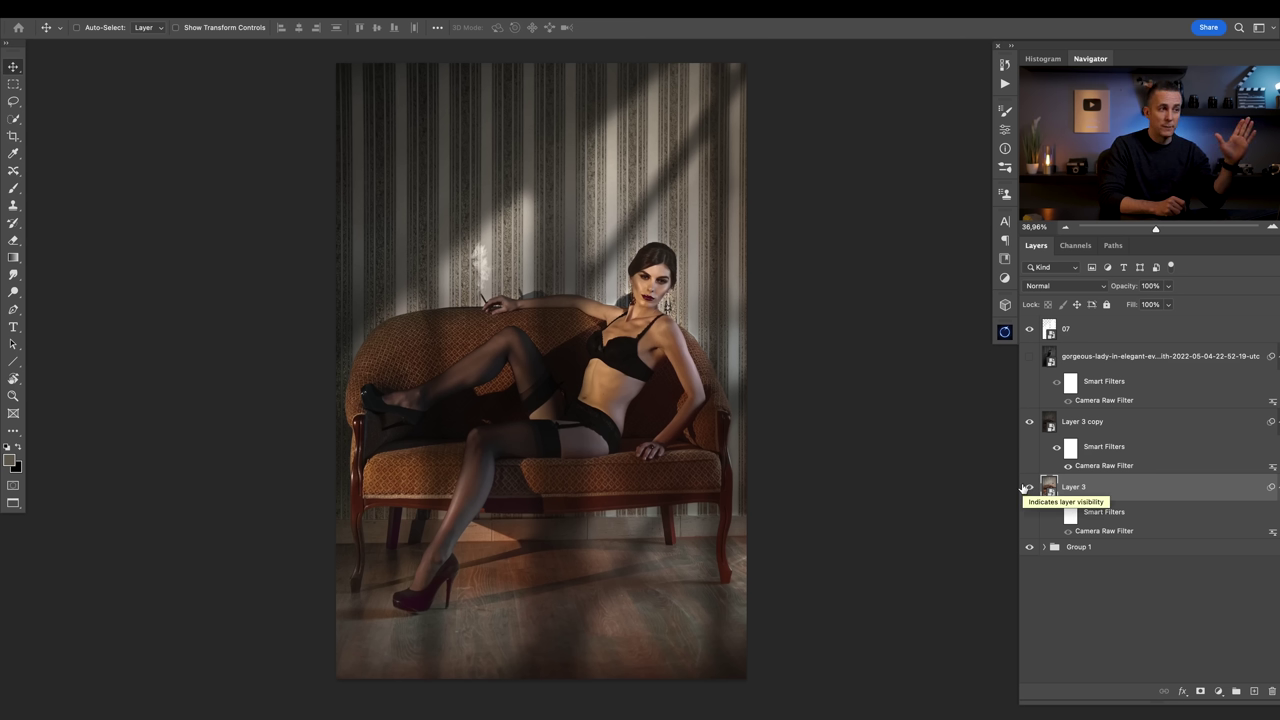
Show the gorgeous-lady-in-elegant photo layer with its smart filters turned off and overlay 07 hidden.
left_click(1030, 357)
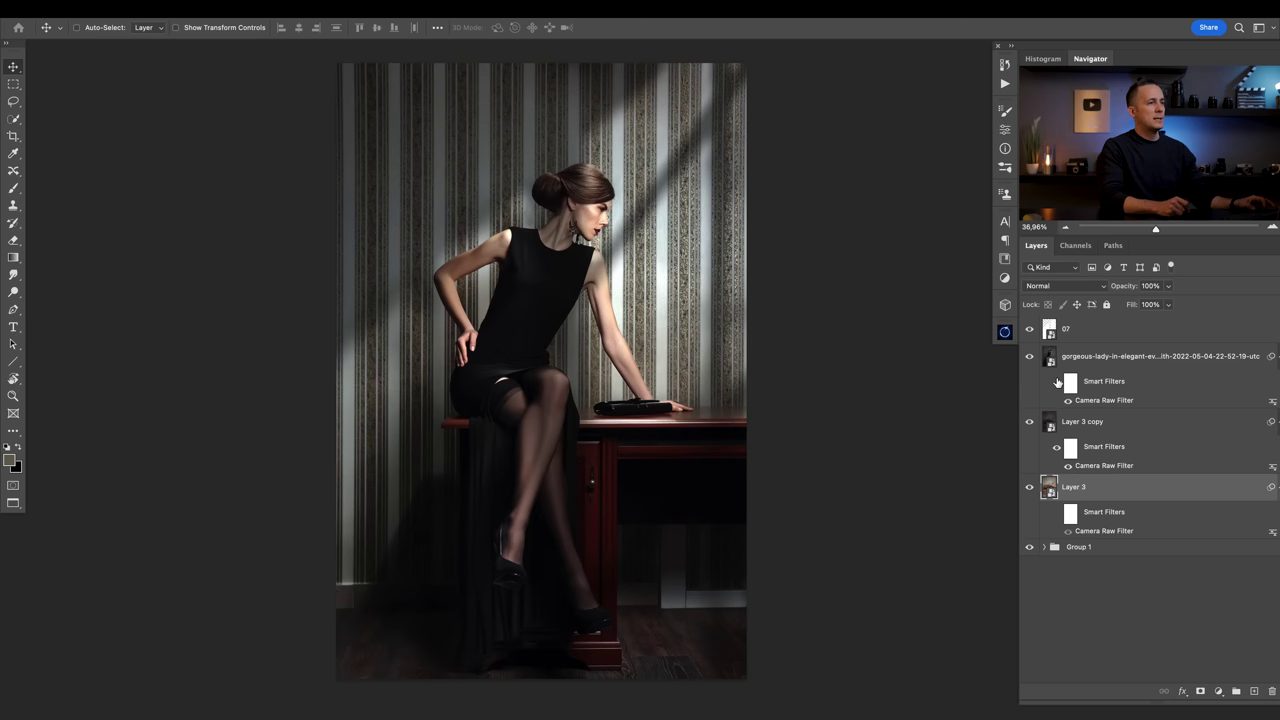
left_click(1048, 358)
left_click(1030, 329)
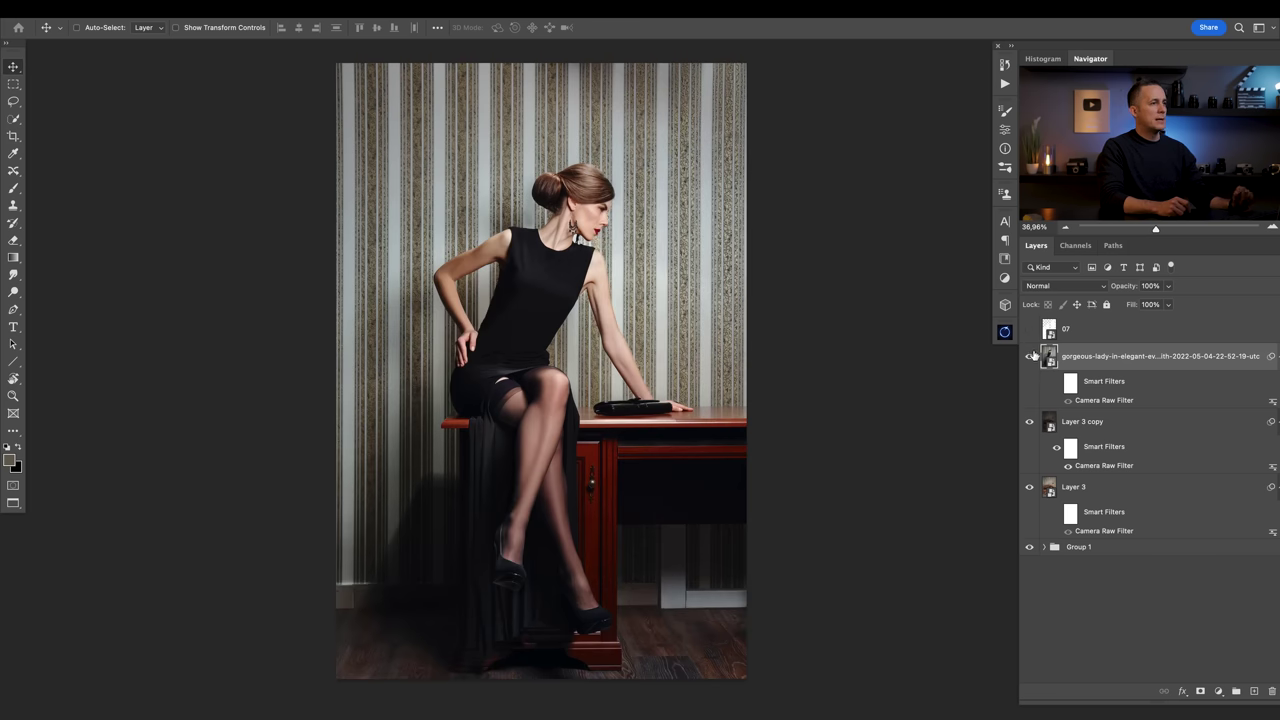
Show overlay 07 over the elegant lady photo with its smart filters on, and reposition the overlay's light pattern across the wall.
left_click(1029, 329)
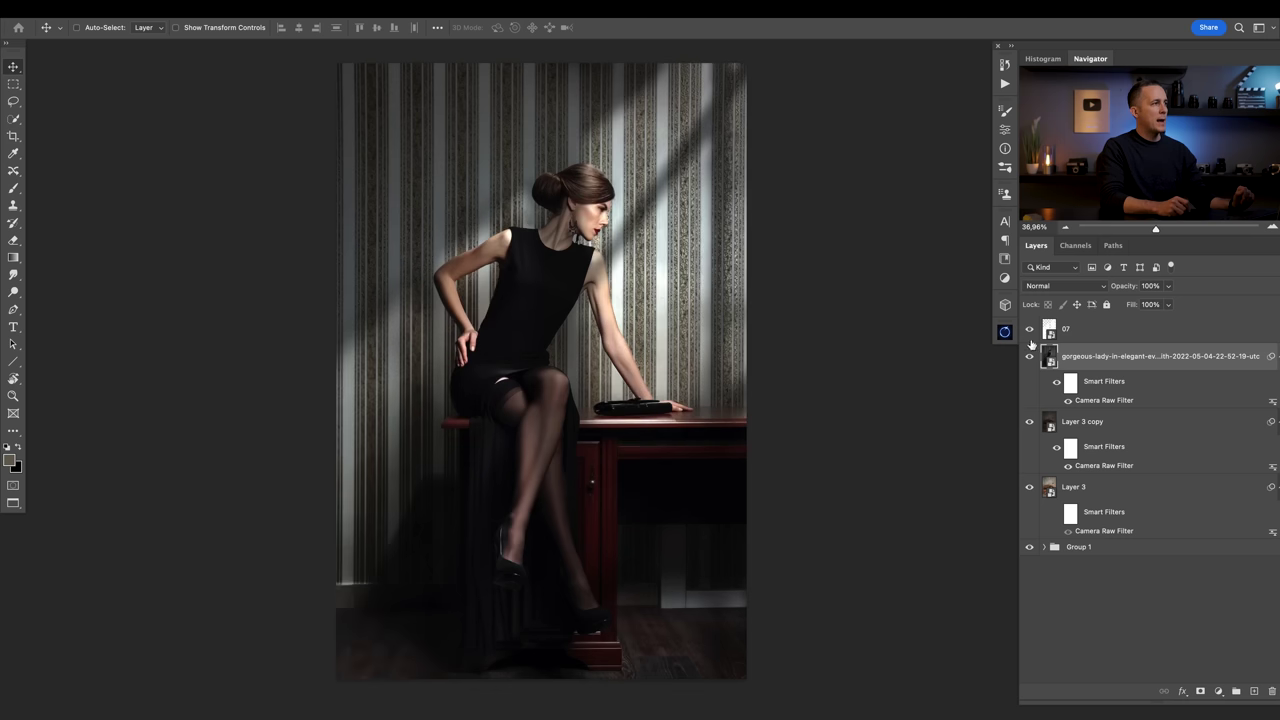
left_click(1070, 329)
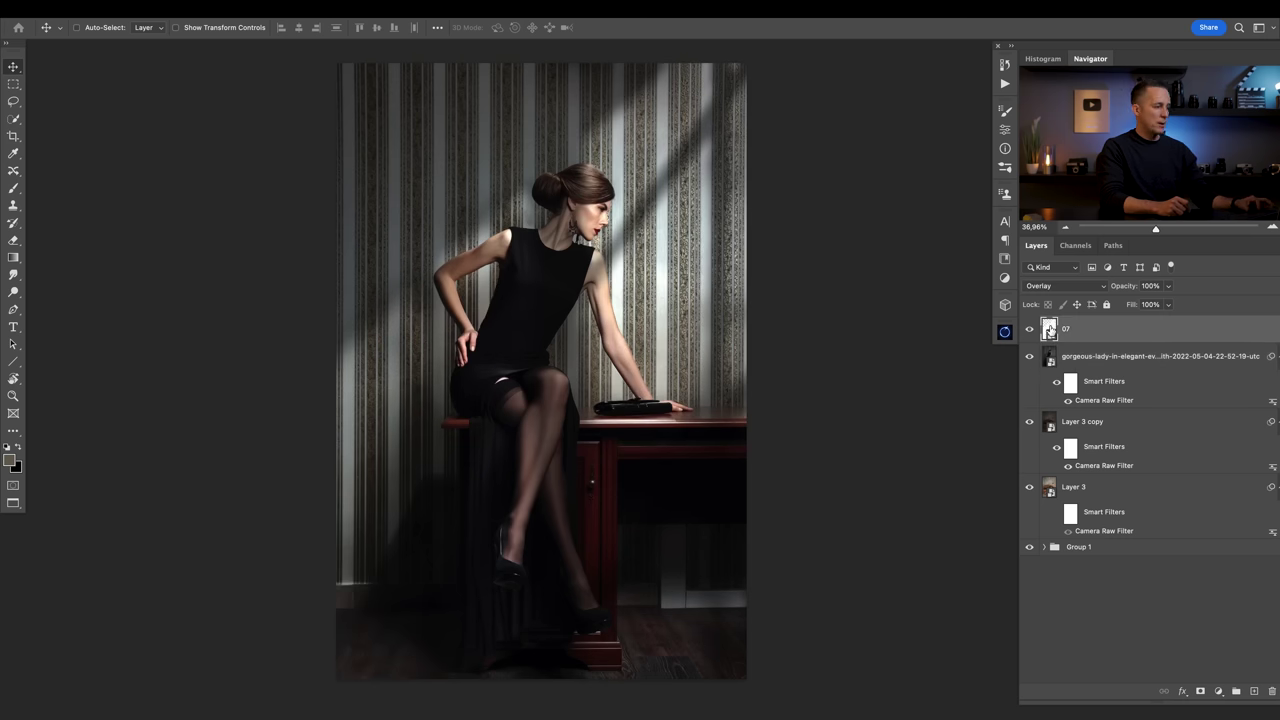
mouse_move(587, 367)
left_mouse_down()
mouse_move(527, 371)
mouse_move(505, 388)
mouse_move(578, 371)
mouse_move(520, 368)
mouse_move(575, 372)
left_mouse_up()
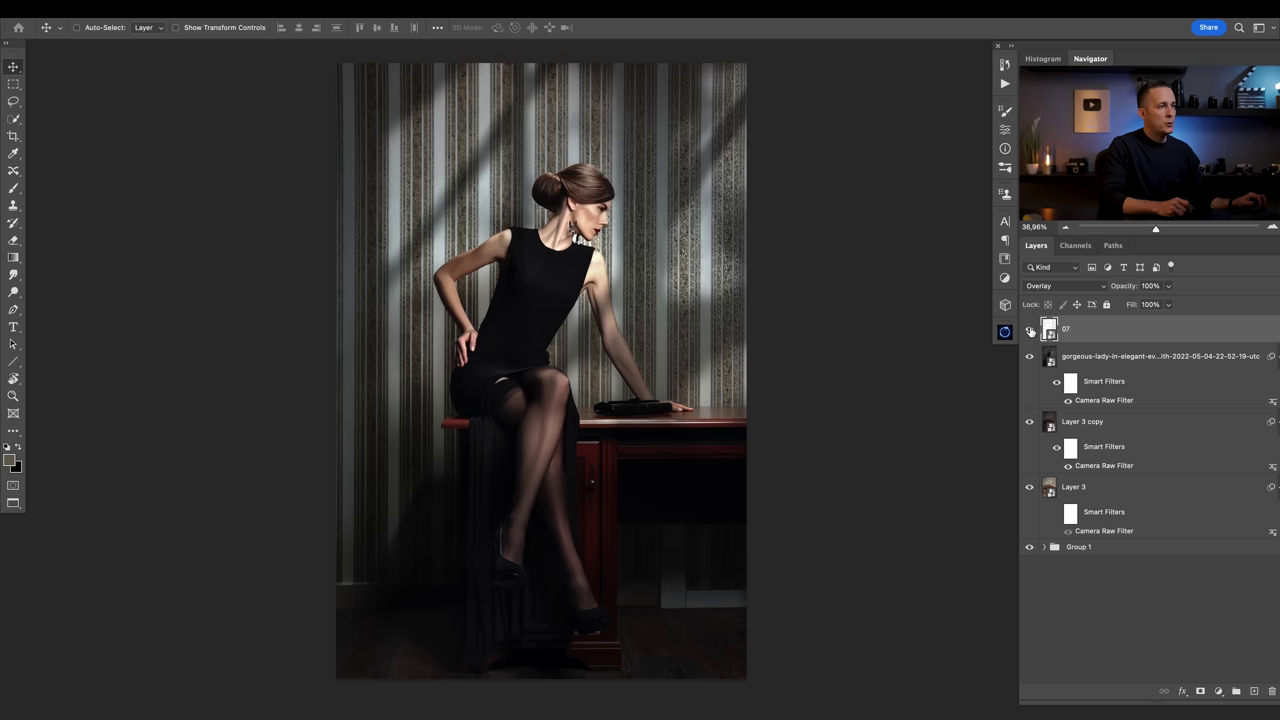
Hide the elegant lady photo layer and reposition overlay 07 so the window light falls on the woman on the sofa.
left_click(1030, 358)
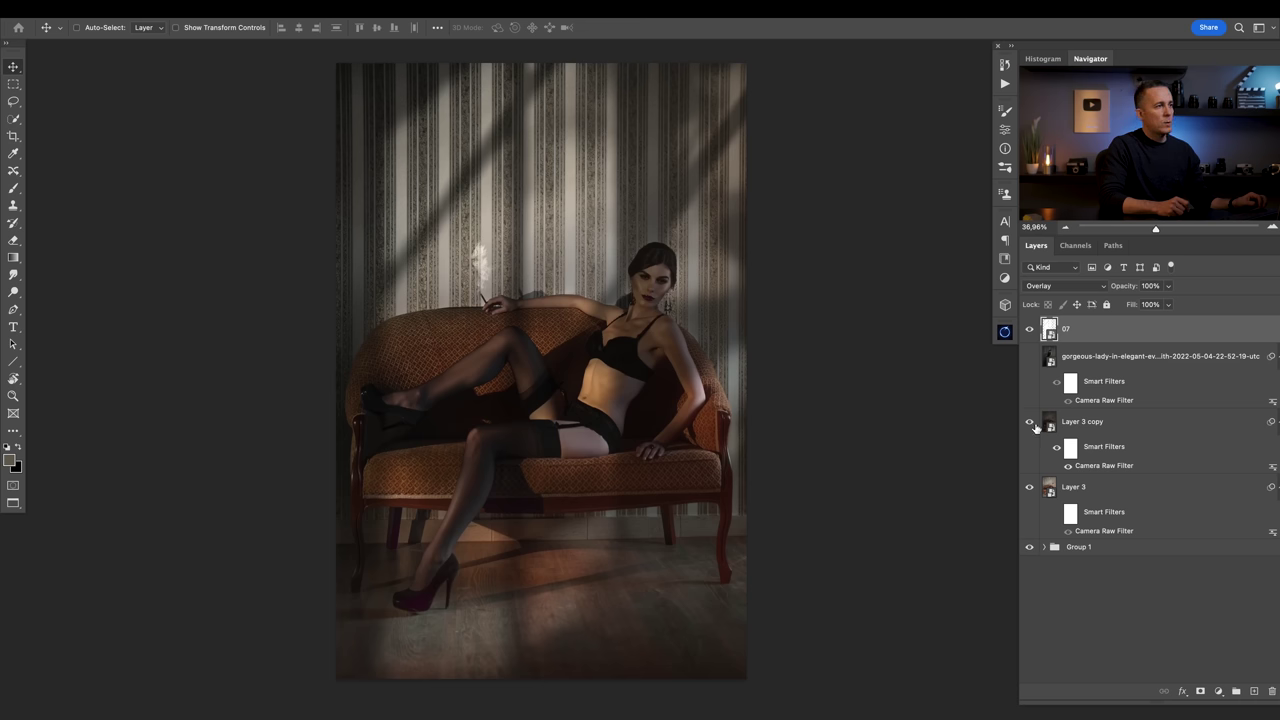
left_click_drag(645, 374, 663, 408)
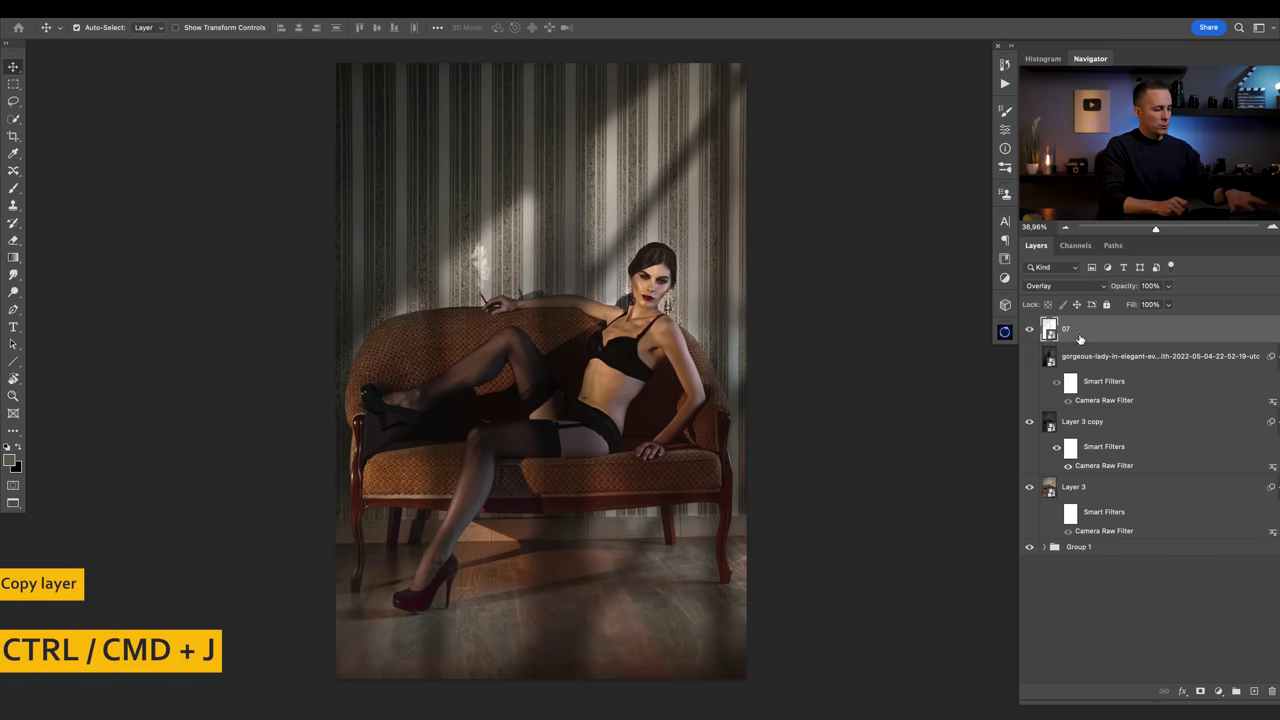
Duplicate overlay 07 and set the copy's blend mode to Soft Light.
key("ctrl+j")
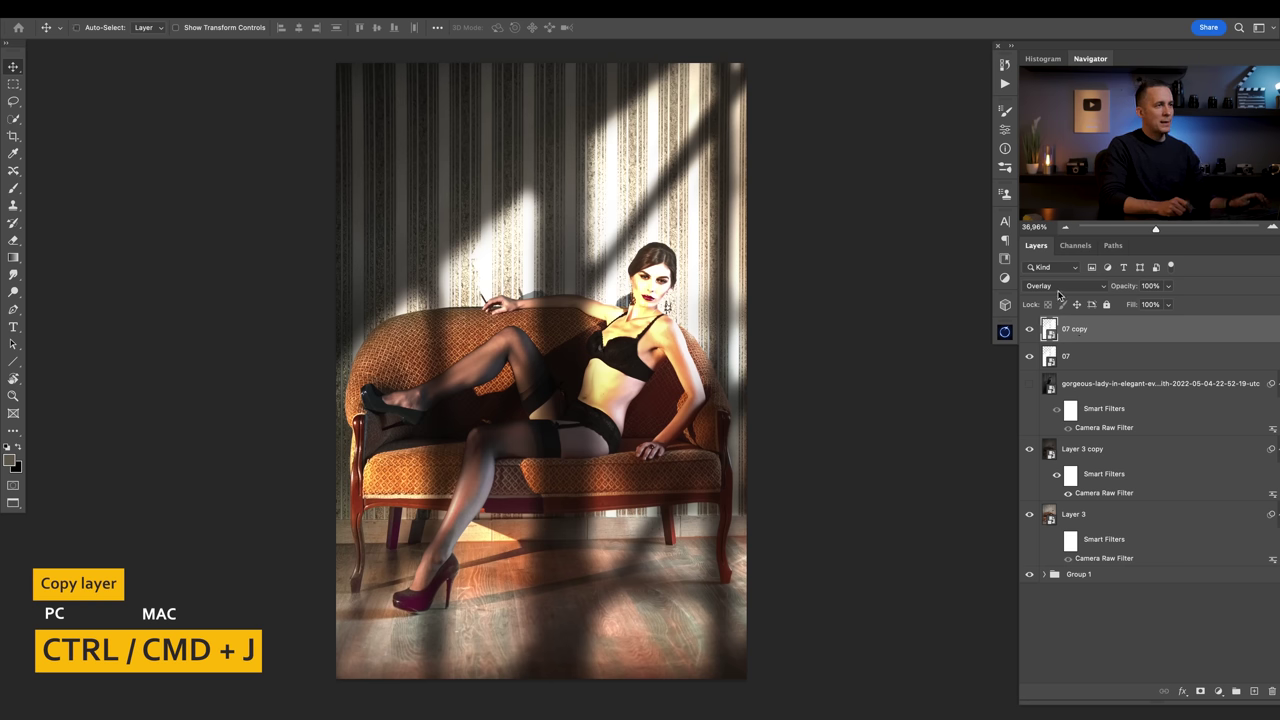
left_click(1058, 288)
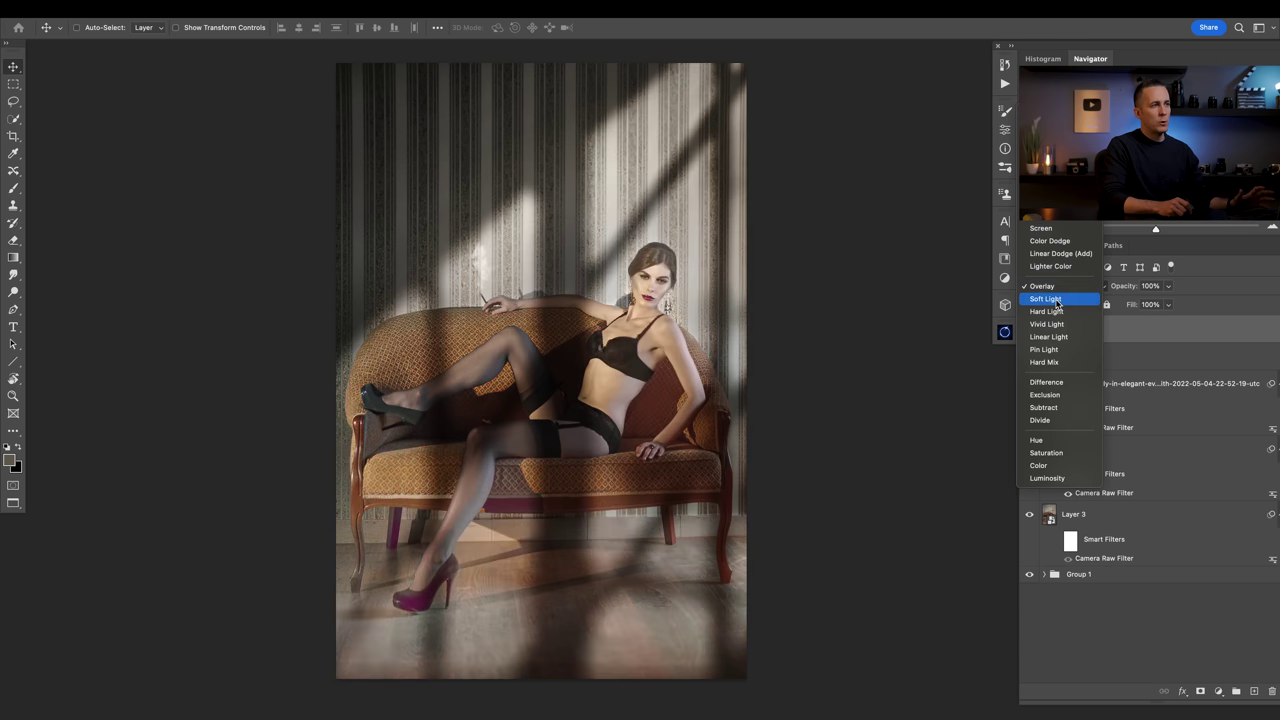
left_click(1043, 303)
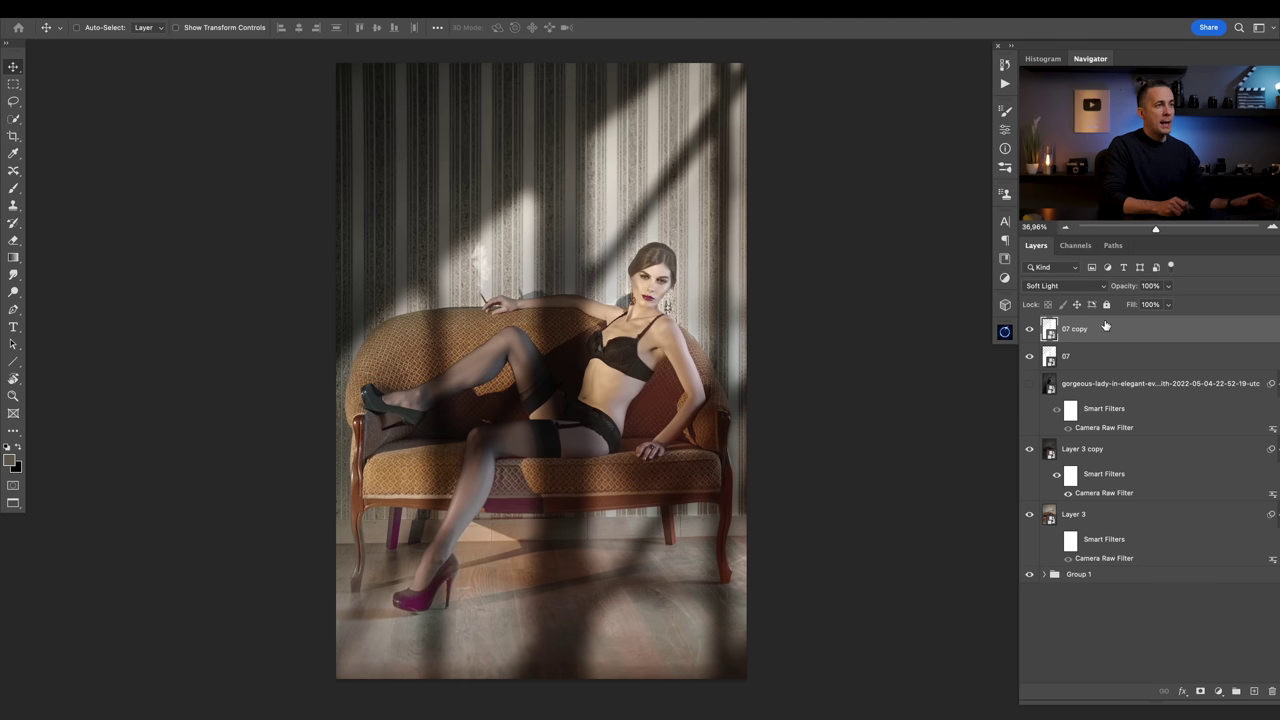
In the Blend If options of 07 copy, split the Underlying Layer black slider to 84 / 244 to protect the shadows.
double_click(1143, 333)
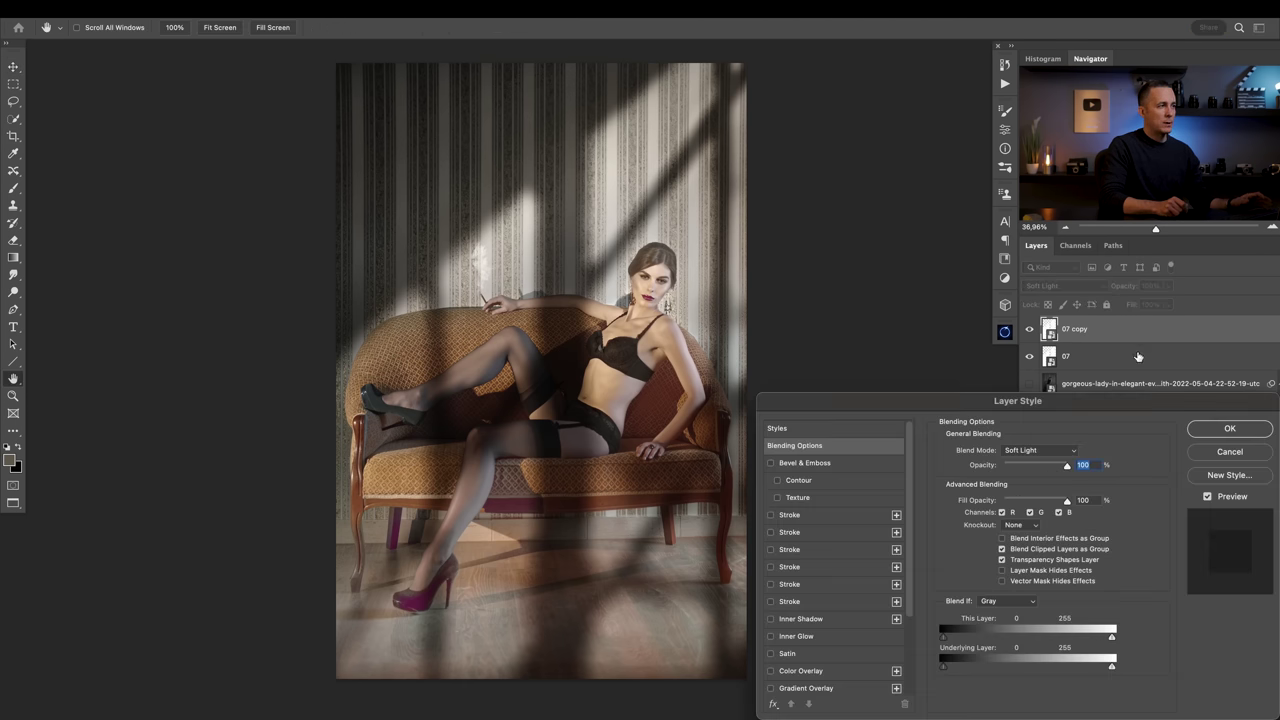
left_click_drag(958, 410, 916, 382)
left_click_drag(903, 641, 1062, 641)
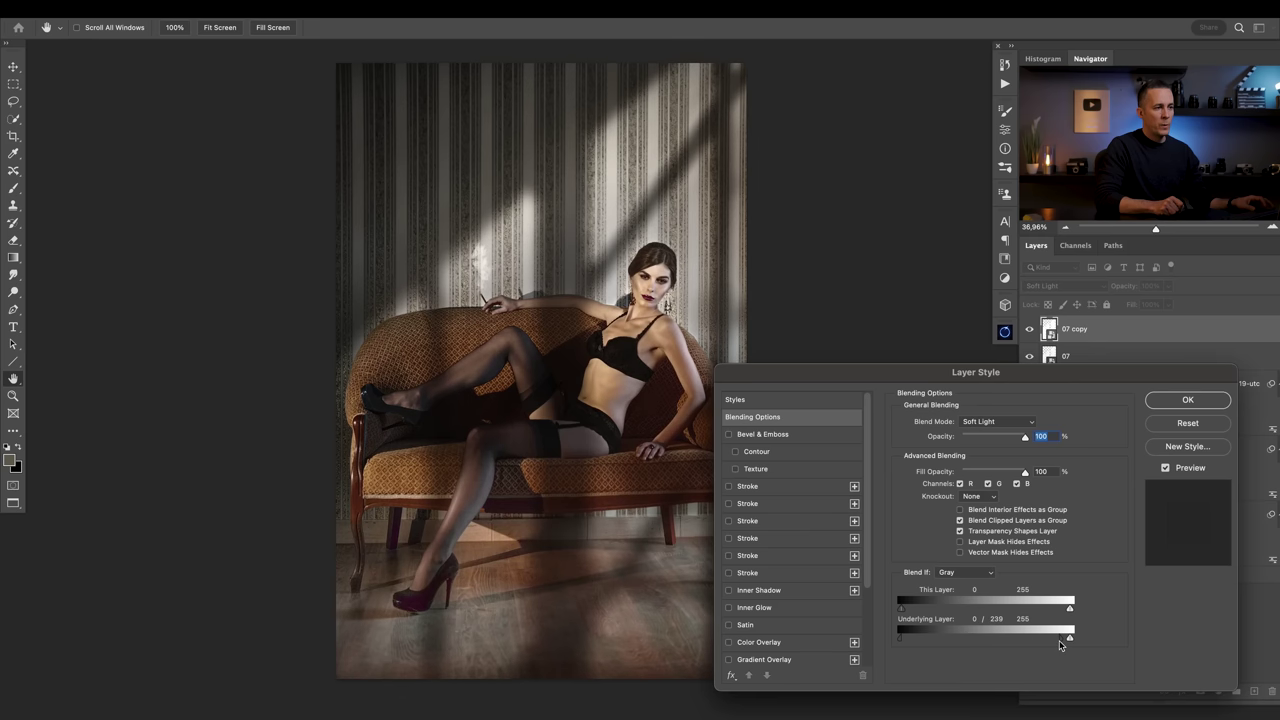
left_click_drag(903, 641, 942, 640)
left_click_drag(938, 637, 949, 637)
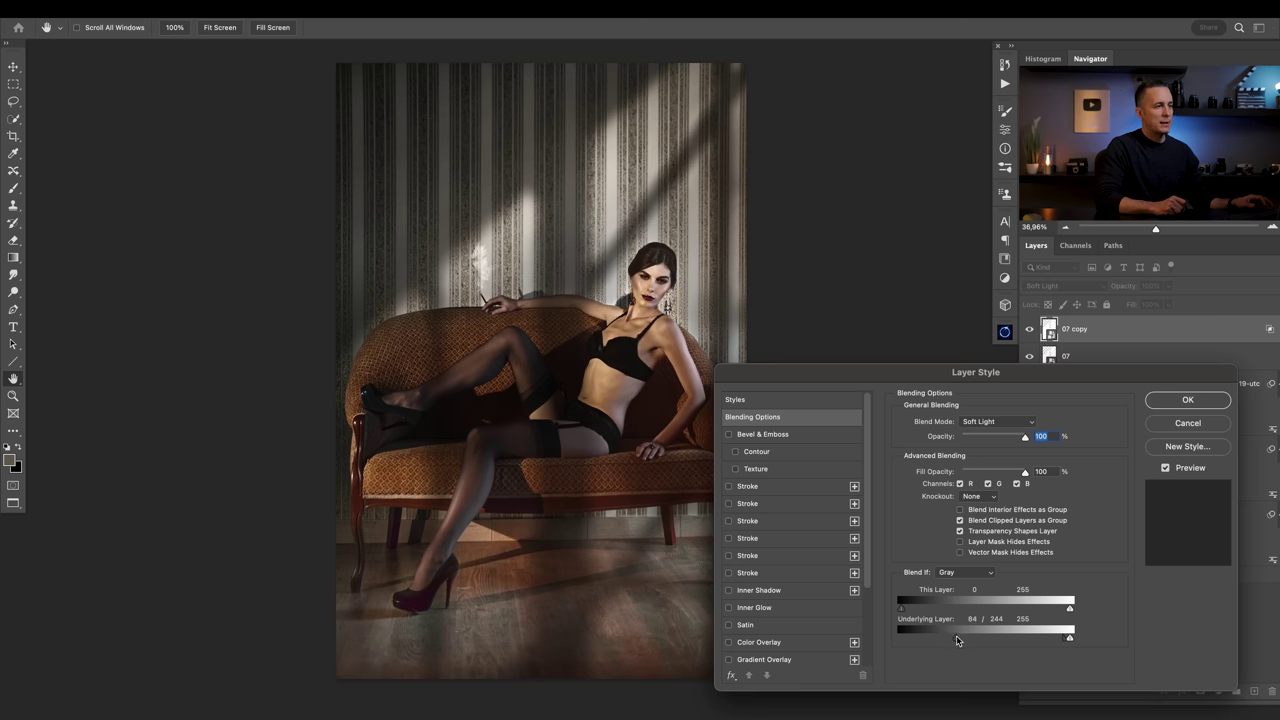
left_click(1170, 401)
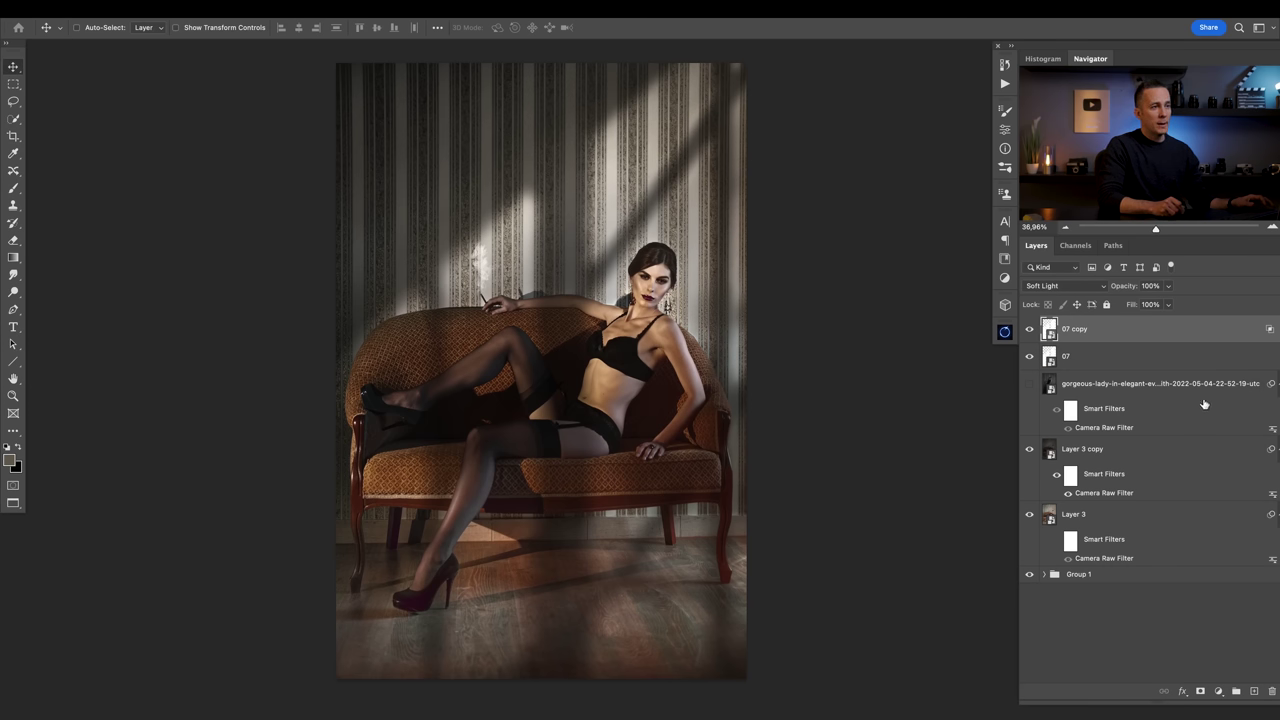
Move the lower half of 07 copy's Underlying Layer black slider slightly toward black and reduce the layer's opacity to 57%.
double_click(1195, 335)
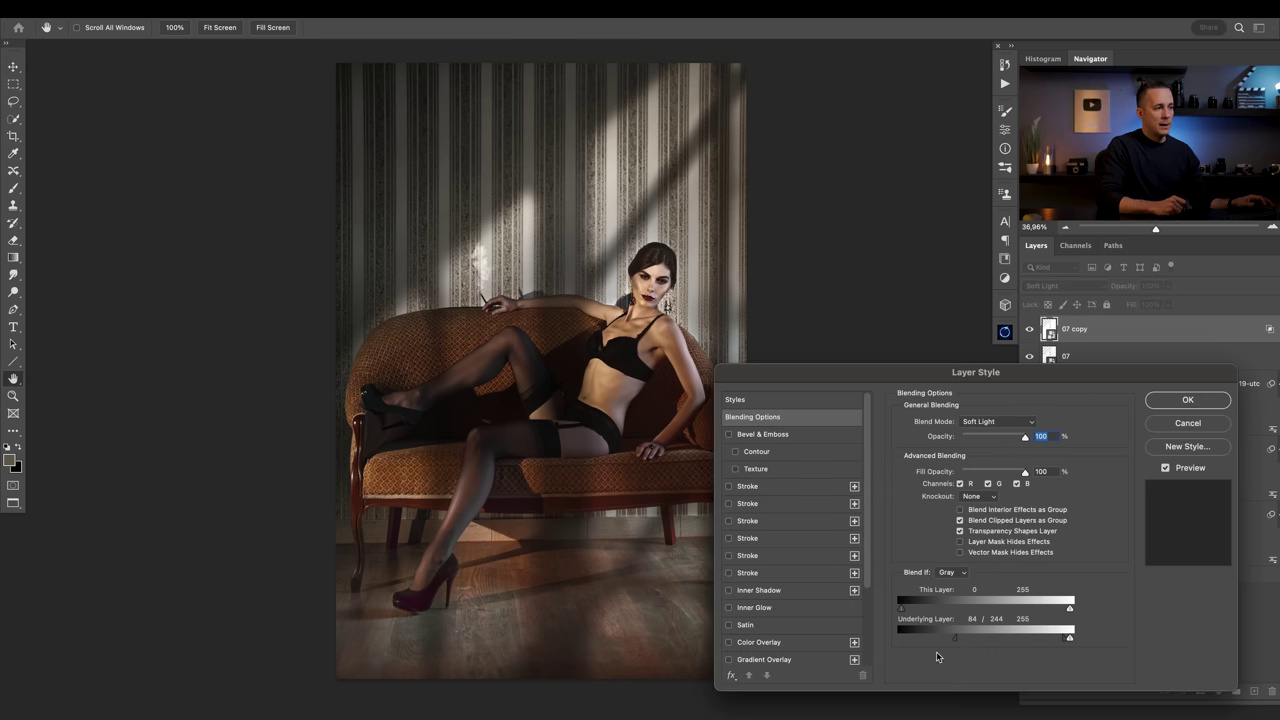
mouse_move(954, 637)
left_mouse_down()
mouse_move(914, 640)
mouse_move(943, 637)
left_mouse_up()
left_click(1166, 401)
left_click_drag(1130, 287, 1102, 287)
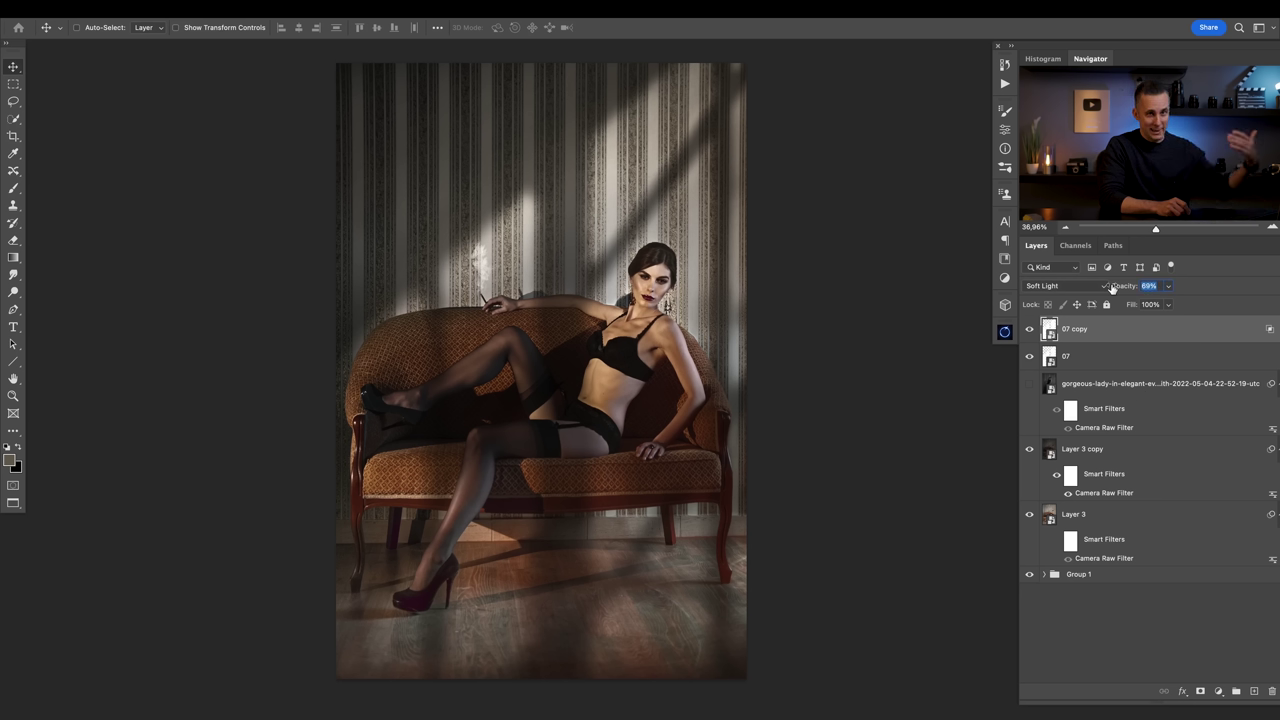
left_click_drag(1112, 288, 1096, 288)
Toggle the visibility of 07 copy repeatedly to compare the sofa photo with and without the extra light.
left_click(1030, 332)
left_click(1030, 332)
left_click(1030, 332)
left_click(1030, 332)
left_click(1030, 332)
left_click(1030, 332)
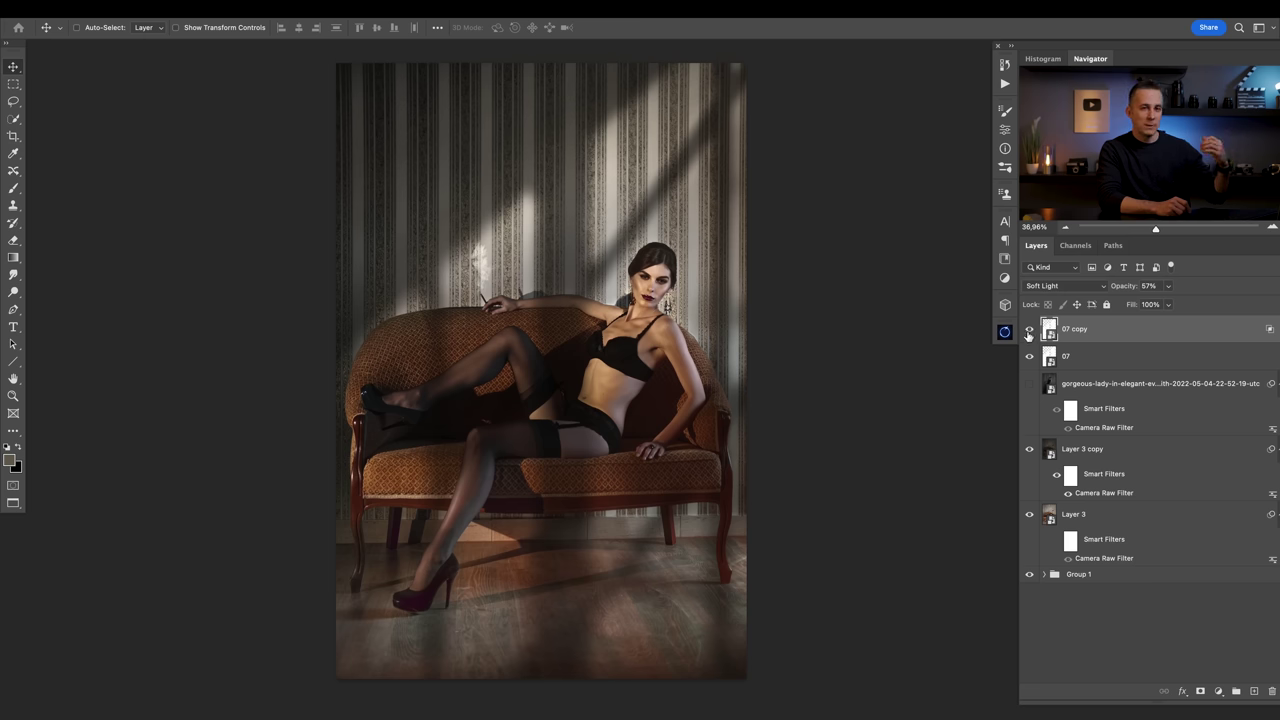
left_click(1030, 332)
left_click(1030, 332)
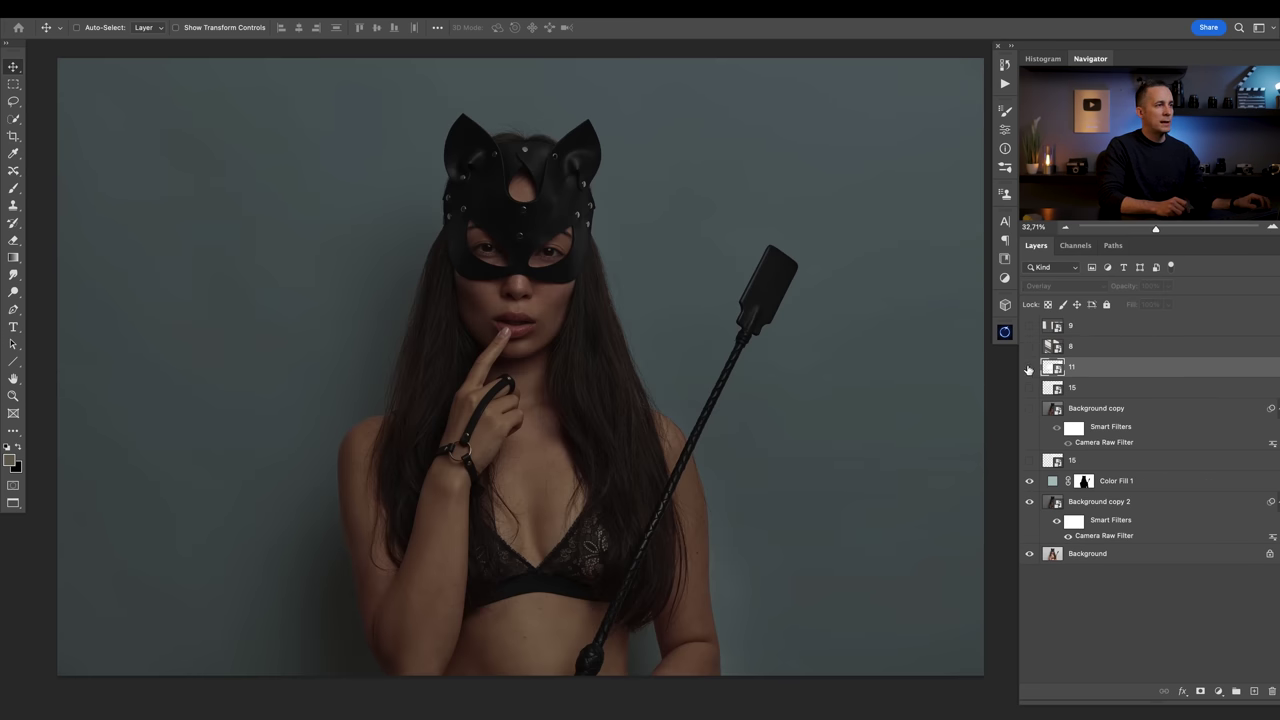
Show and select the upper overlay 15 in the cat-mask portrait, keeping overlay 11 hidden.
left_click(1029, 368)
left_click(1029, 368)
left_click(1029, 388)
left_click(1070, 388)
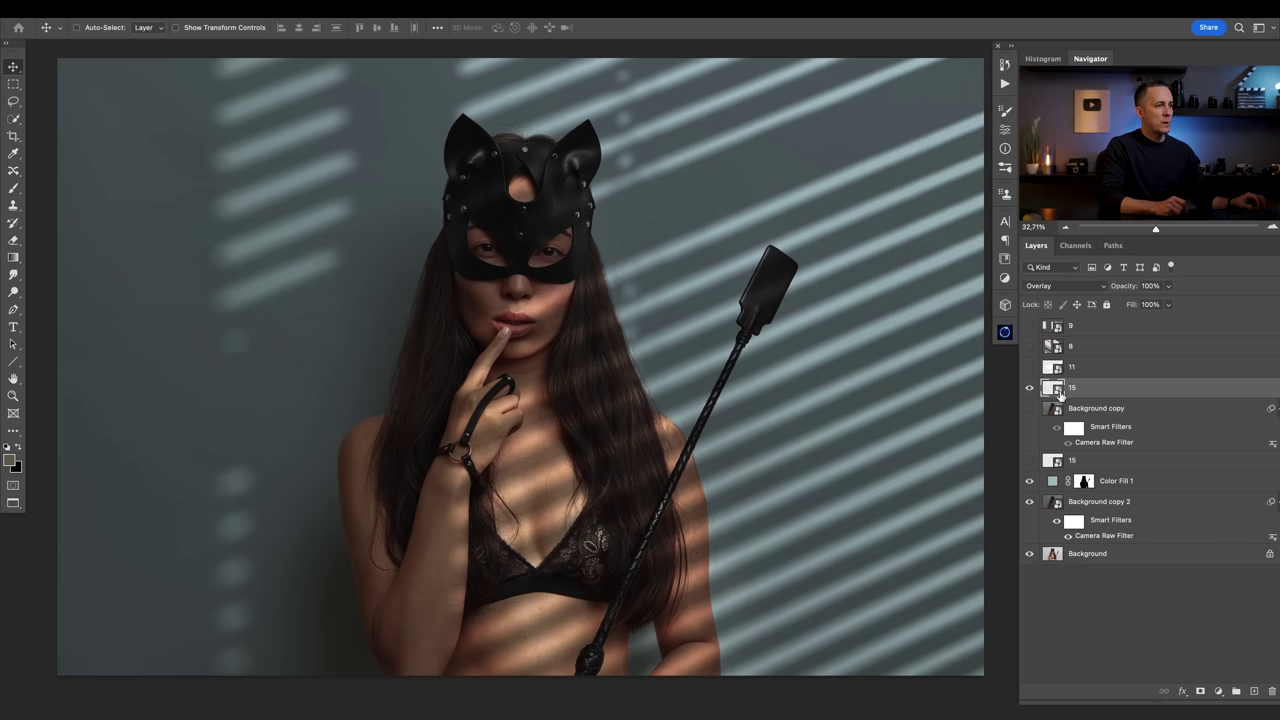
Duplicate overlay 15, set the copy to Soft Light, and toggle its visibility to check the stronger light.
key("ctrl+j")
left_click(1078, 285)
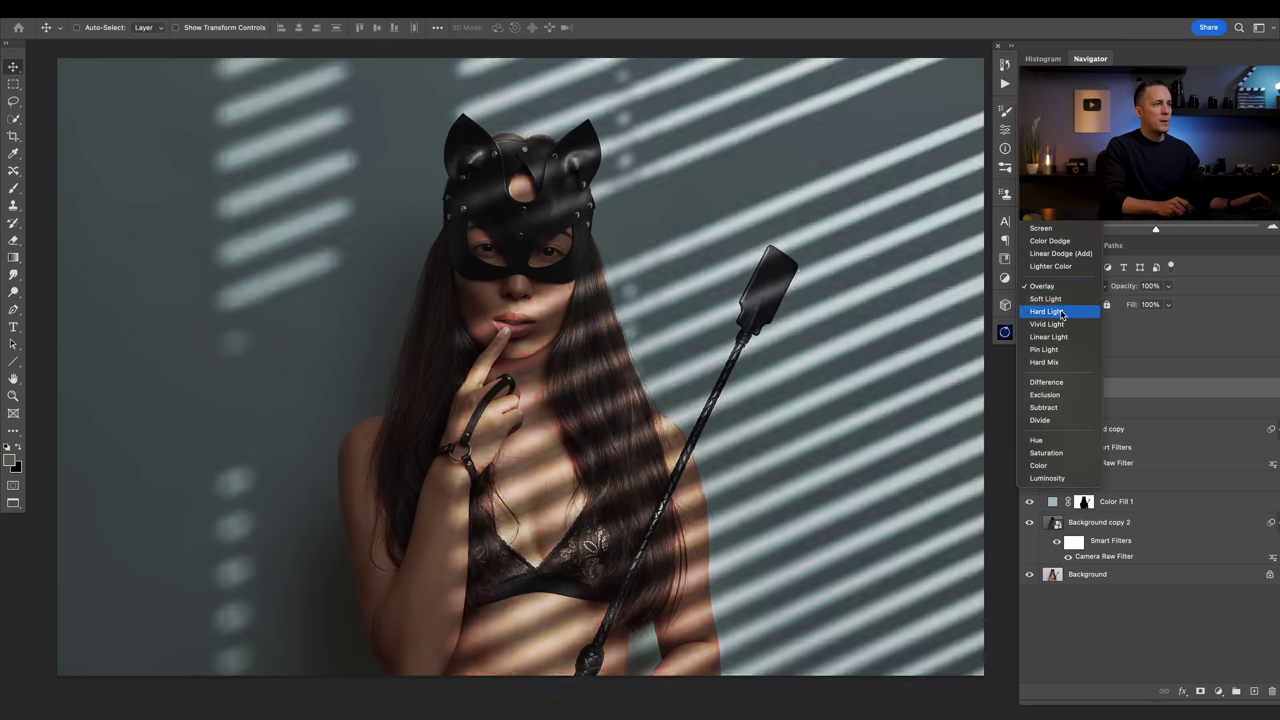
left_click(1062, 300)
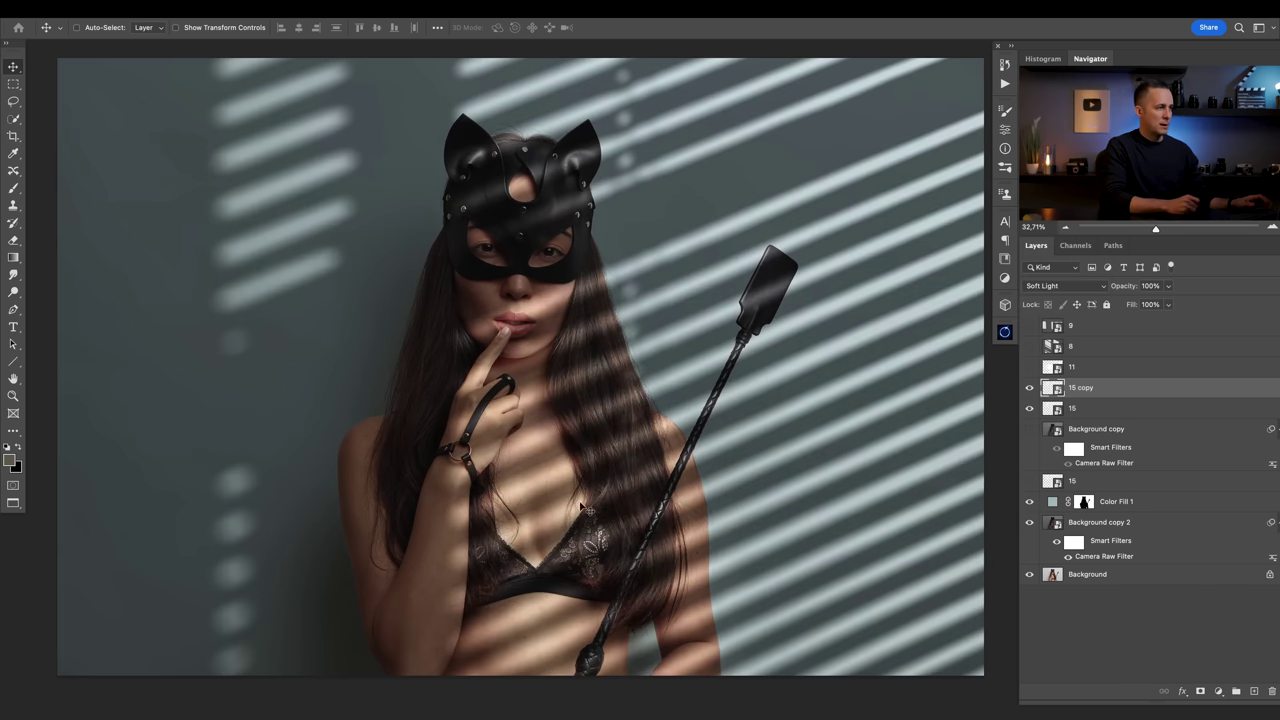
left_click(1030, 389)
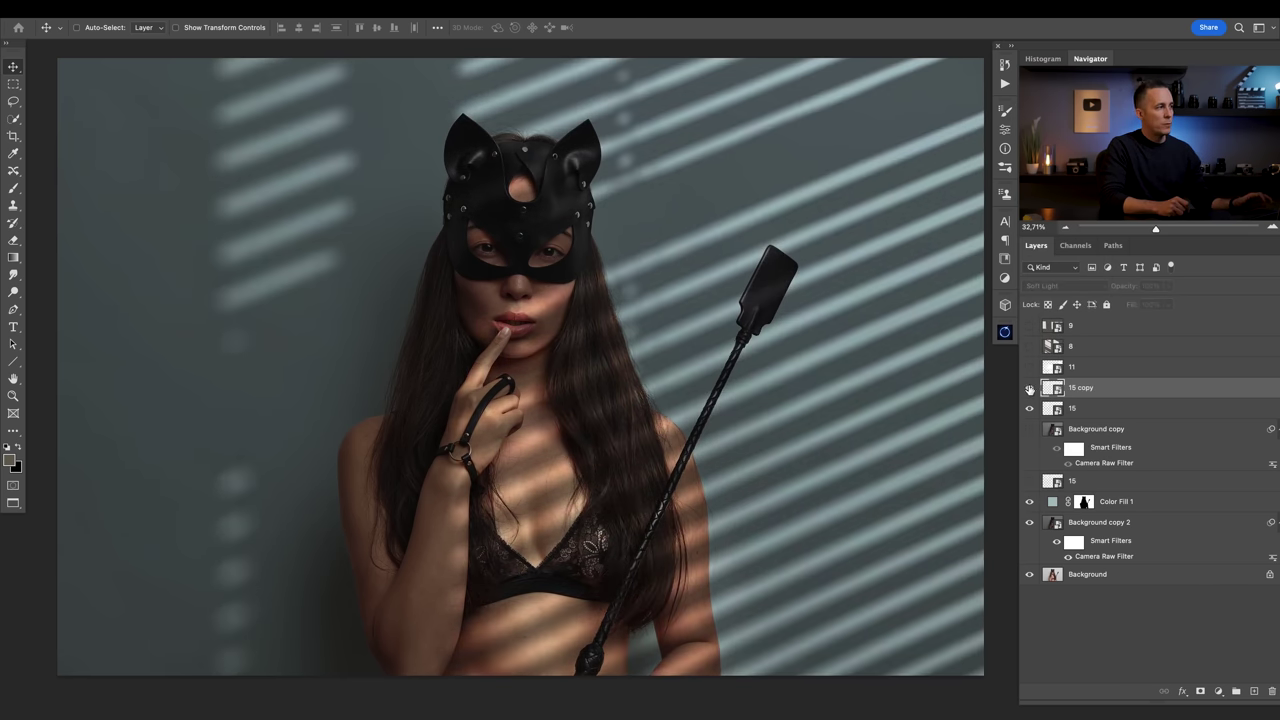
left_click(1030, 389)
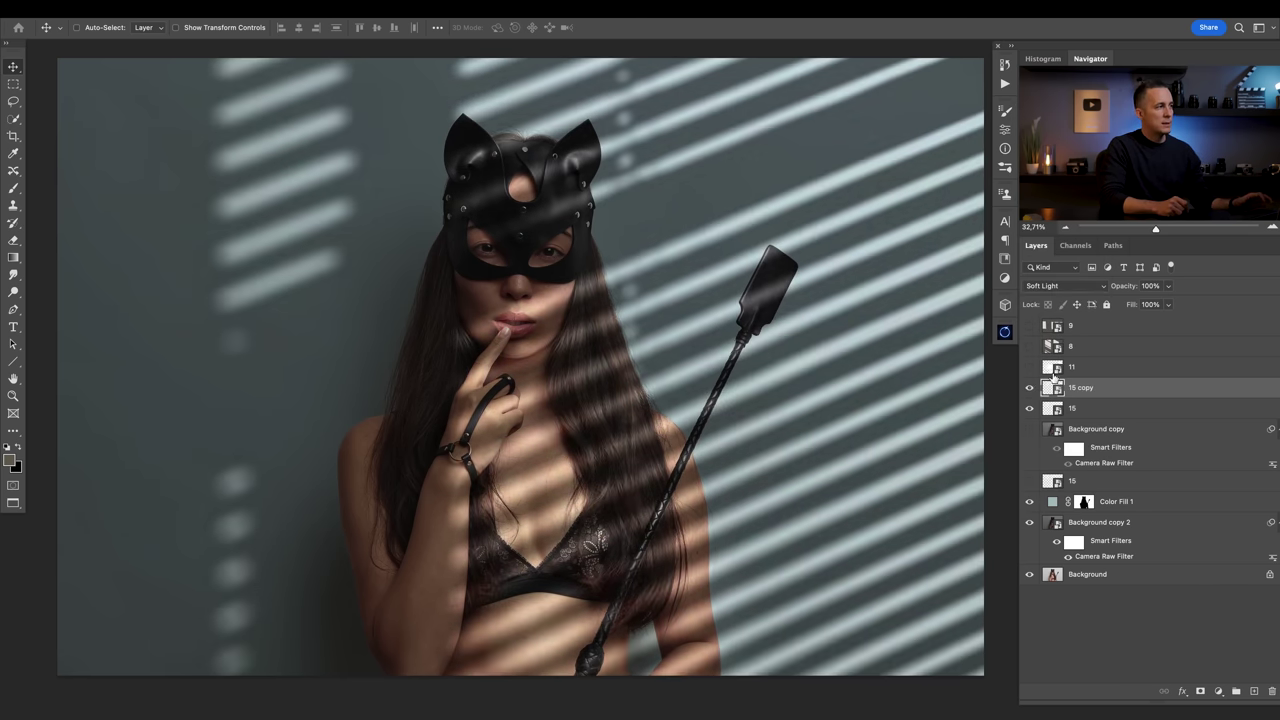
In the Blend If options of 15 copy, split the Underlying Layer black slider, with its upper half at 255 and its lower half near black.
double_click(1125, 390)
left_click_drag(903, 641, 1034, 638)
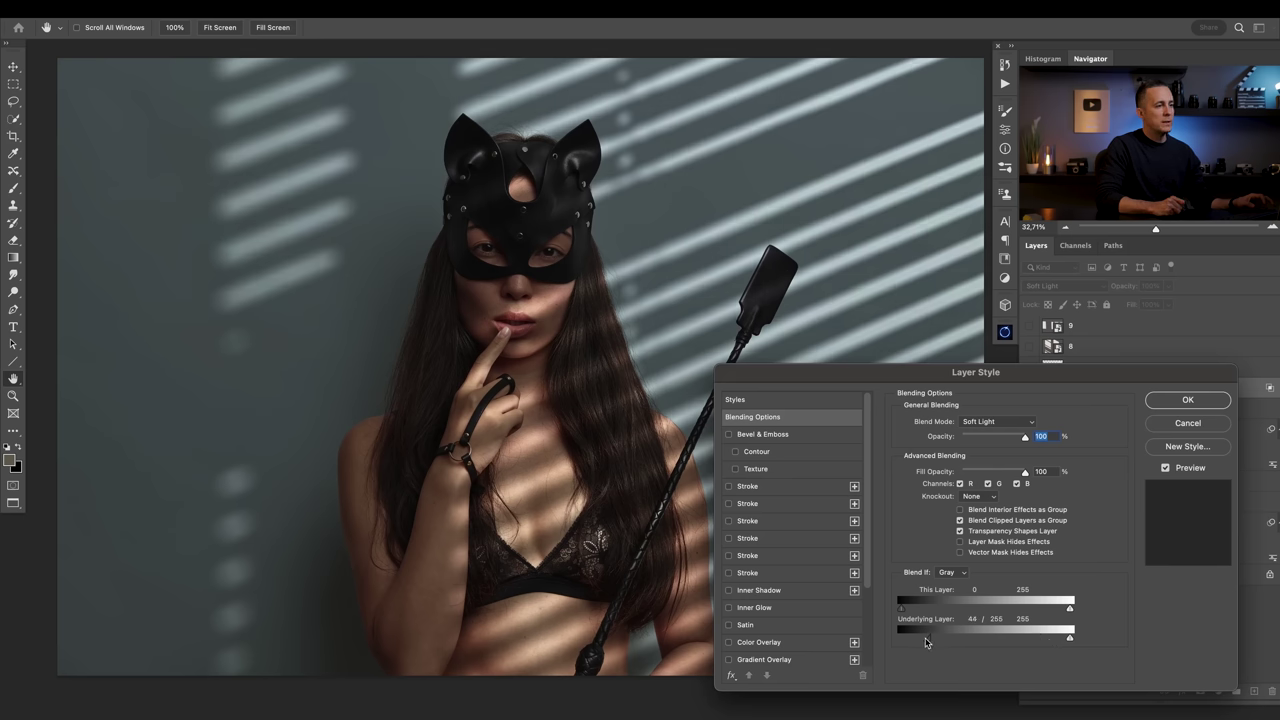
left_click_drag(916, 645, 886, 636)
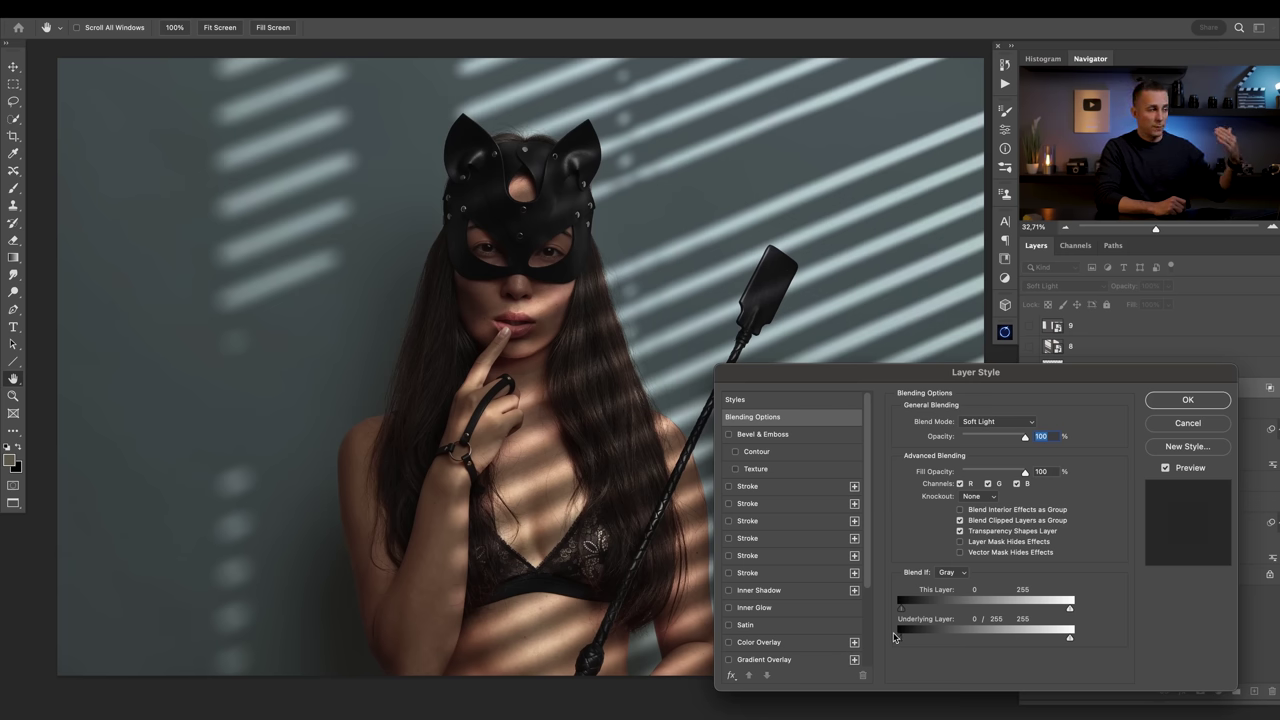
mouse_move(907, 640)
left_mouse_down()
mouse_move(940, 650)
mouse_move(918, 645)
left_mouse_up()
left_click(1161, 404)
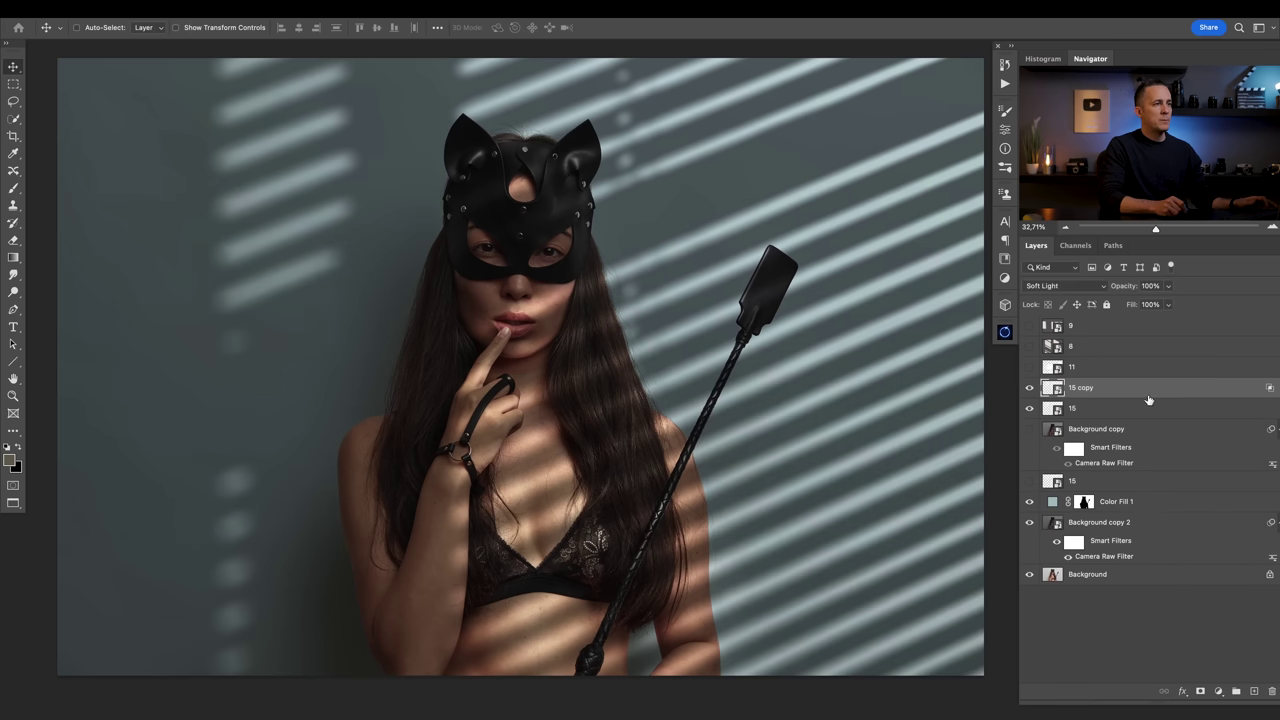
Compare the blinds-light effect by toggling 15 copy and isolating the original Background layer, restoring all visible layers.
left_click(1030, 389)
left_click(1030, 389)
left_click(1030, 389)
left_click(1030, 389)
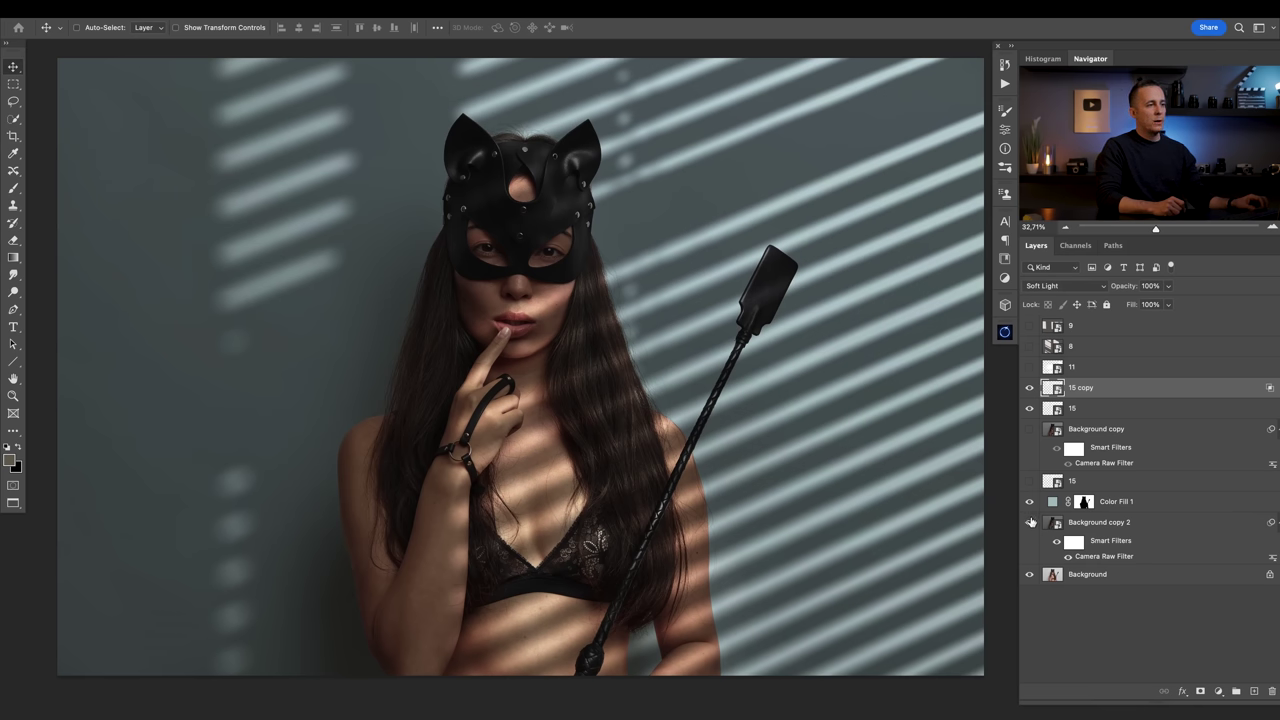
left_click(1031, 575, "alt")
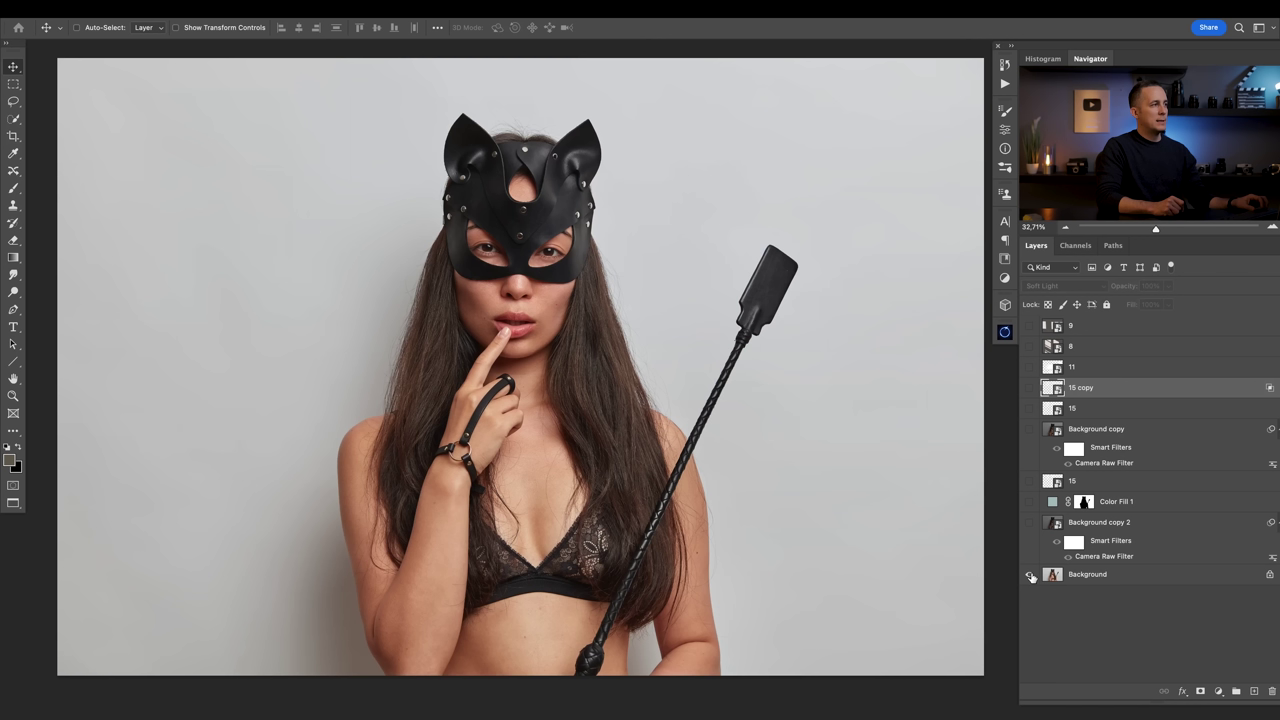
left_click(1030, 575, "alt")
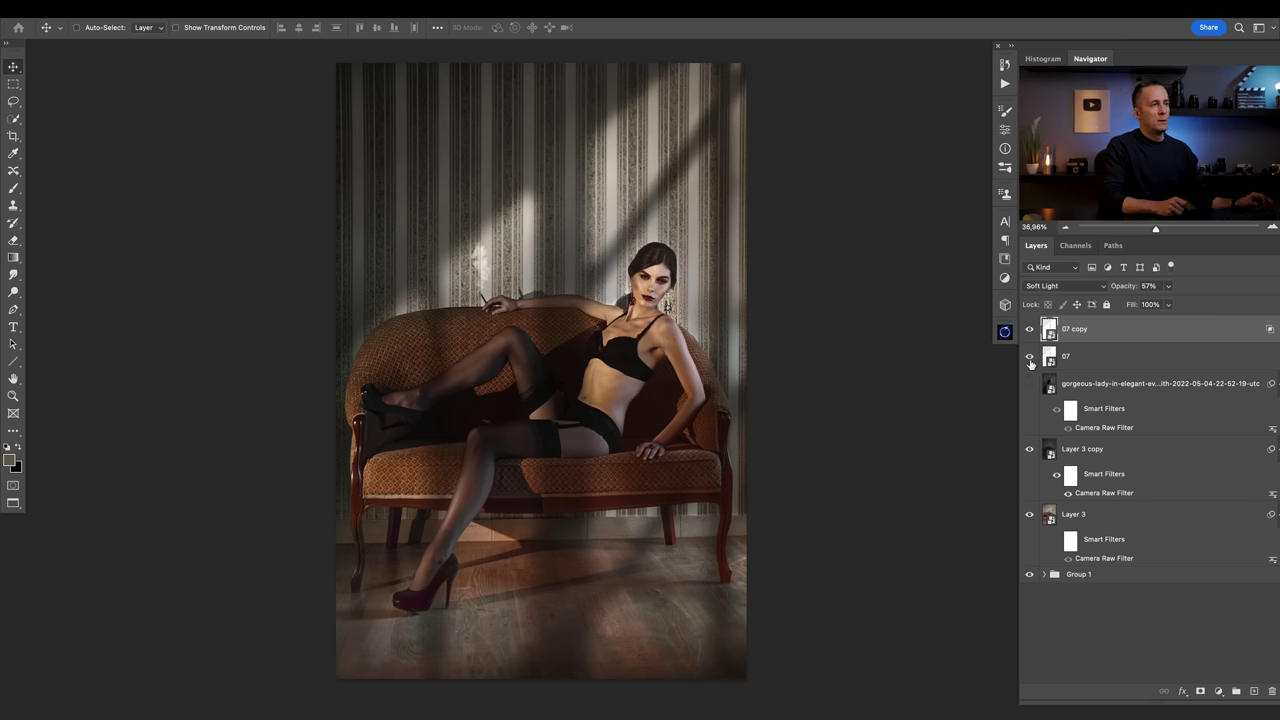
Show the elegant lady photo layer and toggle 07 copy to compare the extra window light on it.
left_click(1029, 384)
left_click(1030, 330)
left_click(1030, 330)
left_click(1030, 330)
left_click(1030, 330)
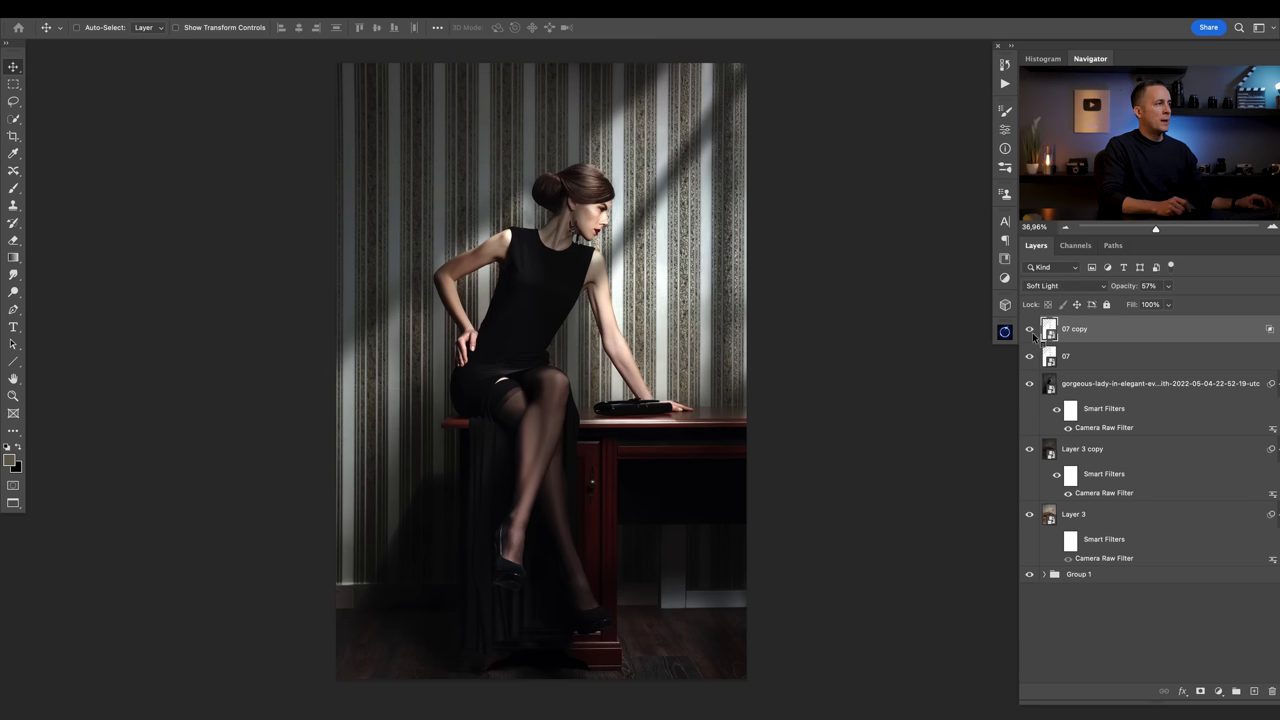
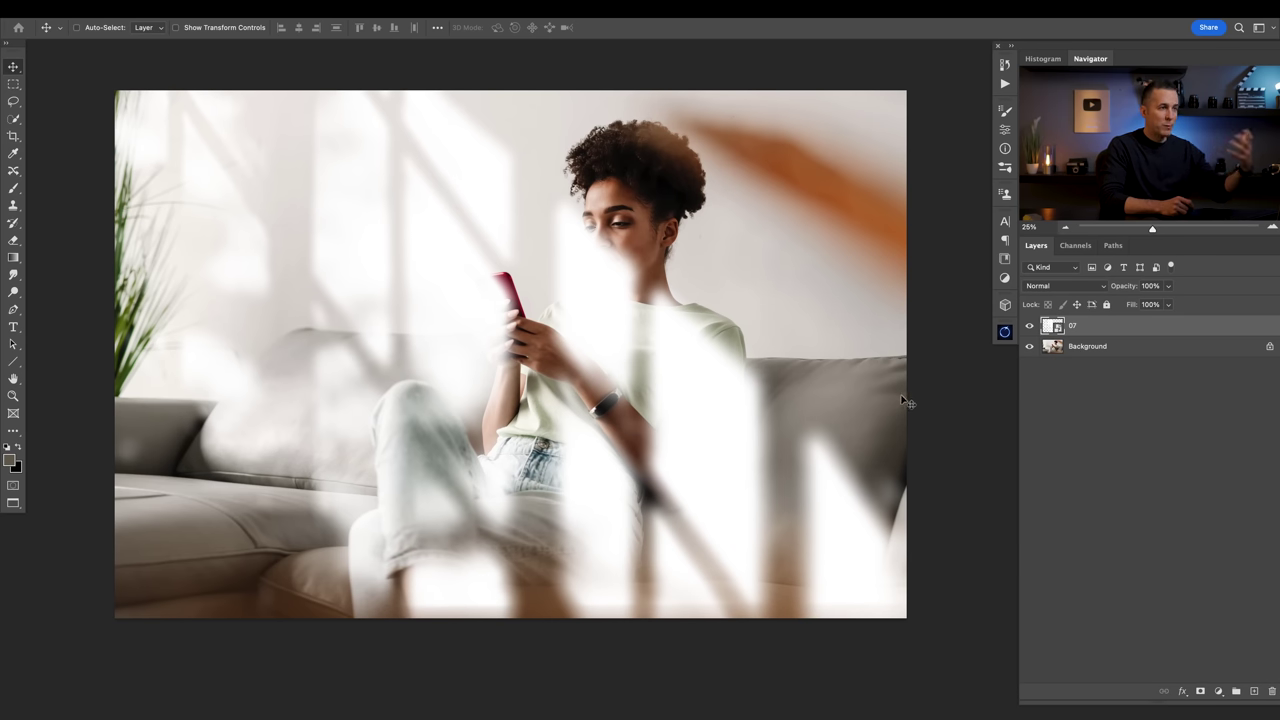
In the photo of the woman with the phone, set layer 07's blend mode to Overlay.
left_click(1073, 286)
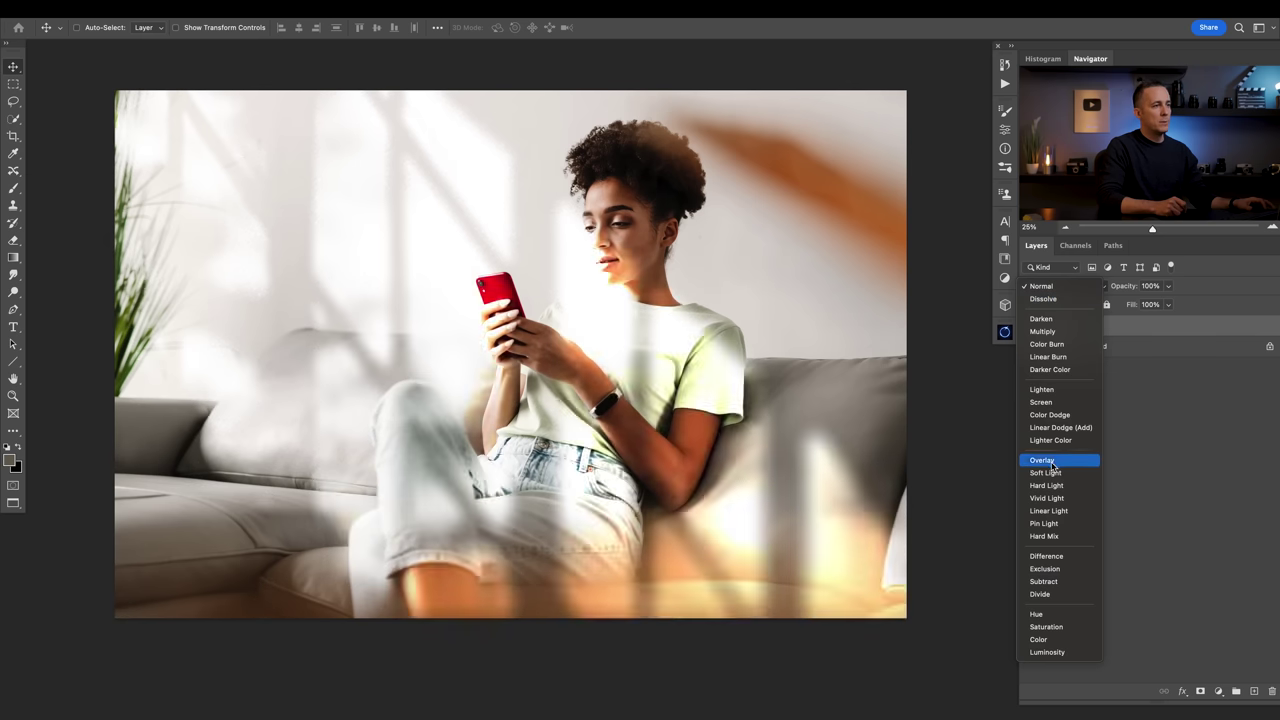
left_click(1051, 462)
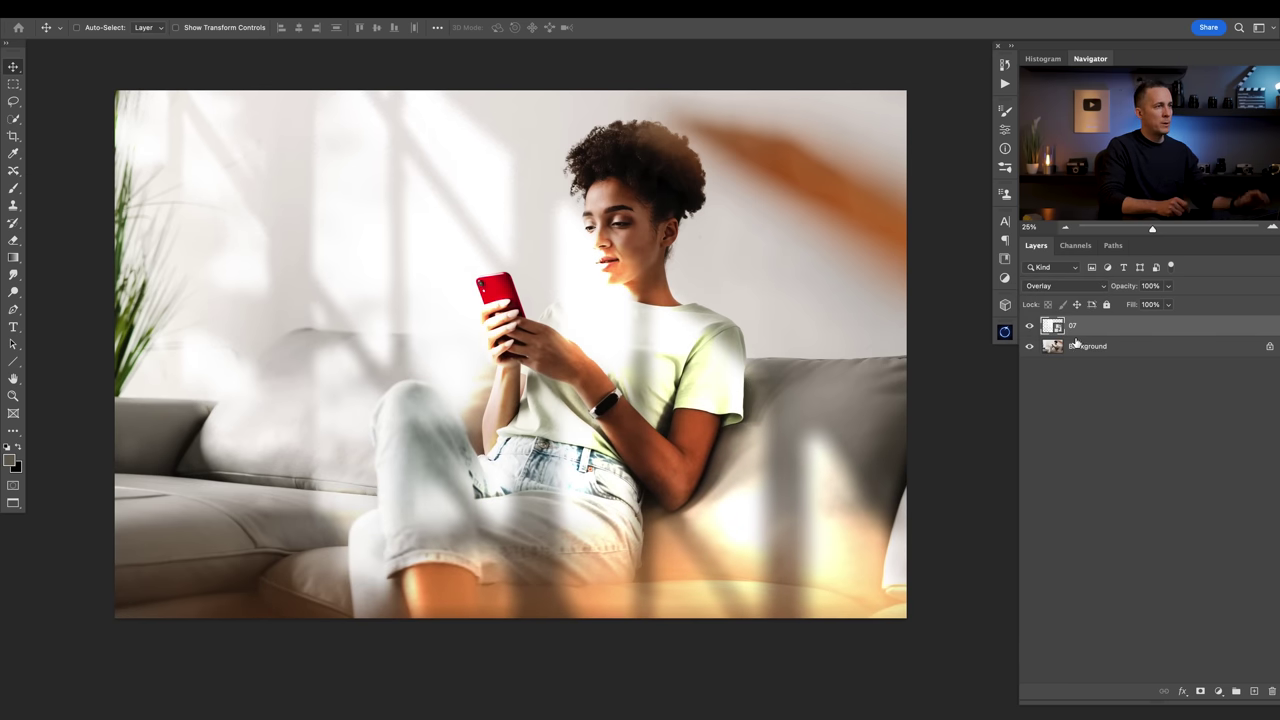
Duplicate the Background layer and convert the copy to a smart object.
left_click(1078, 347)
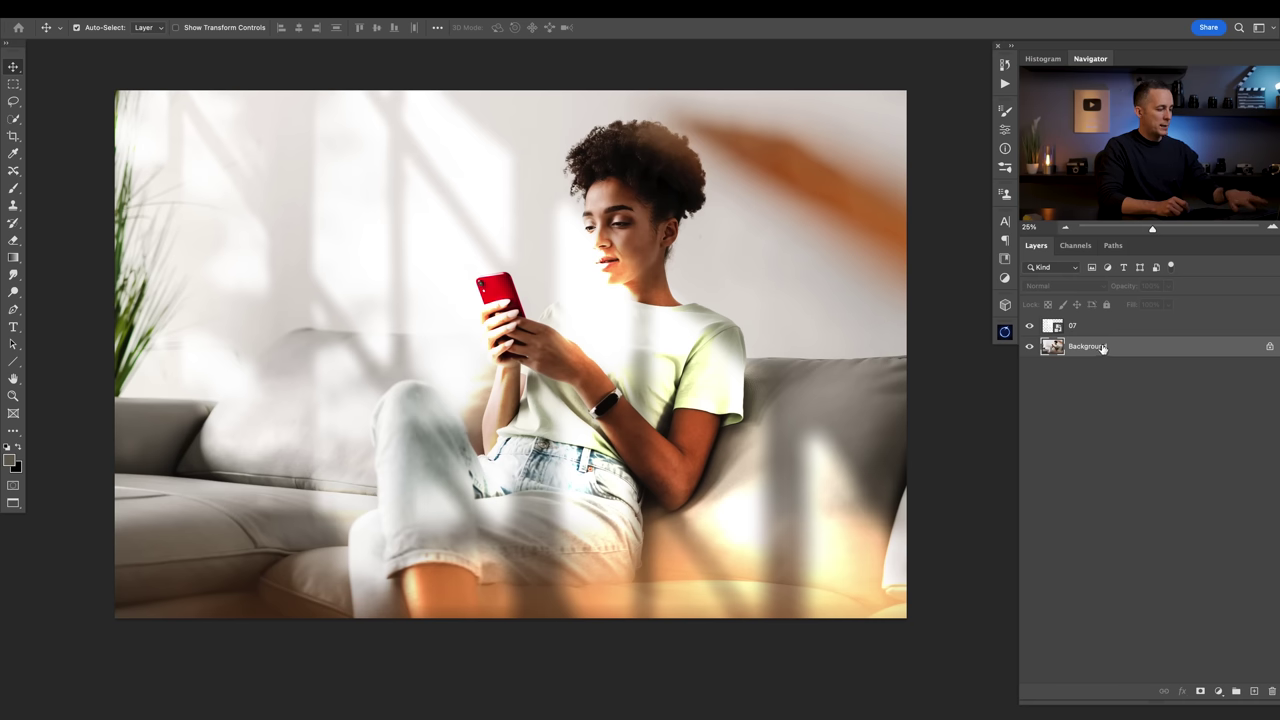
key("ctrl+j")
right_click(1093, 346)
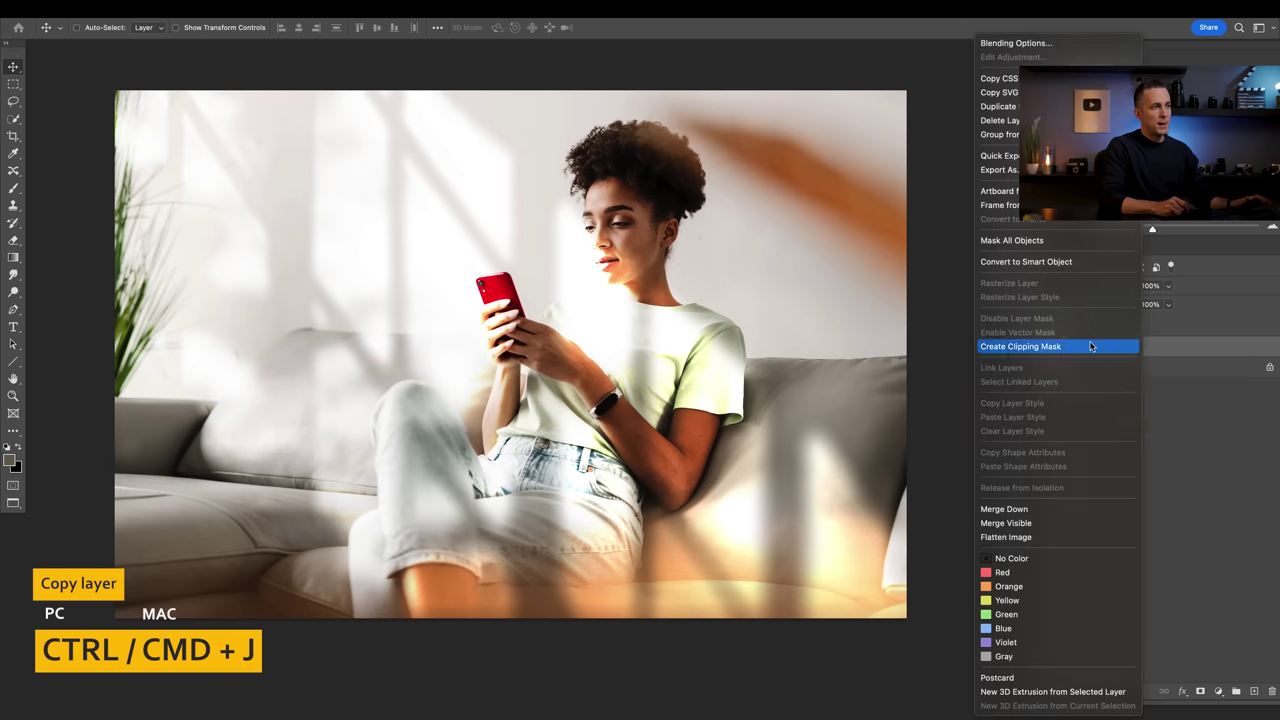
left_click(1059, 262)
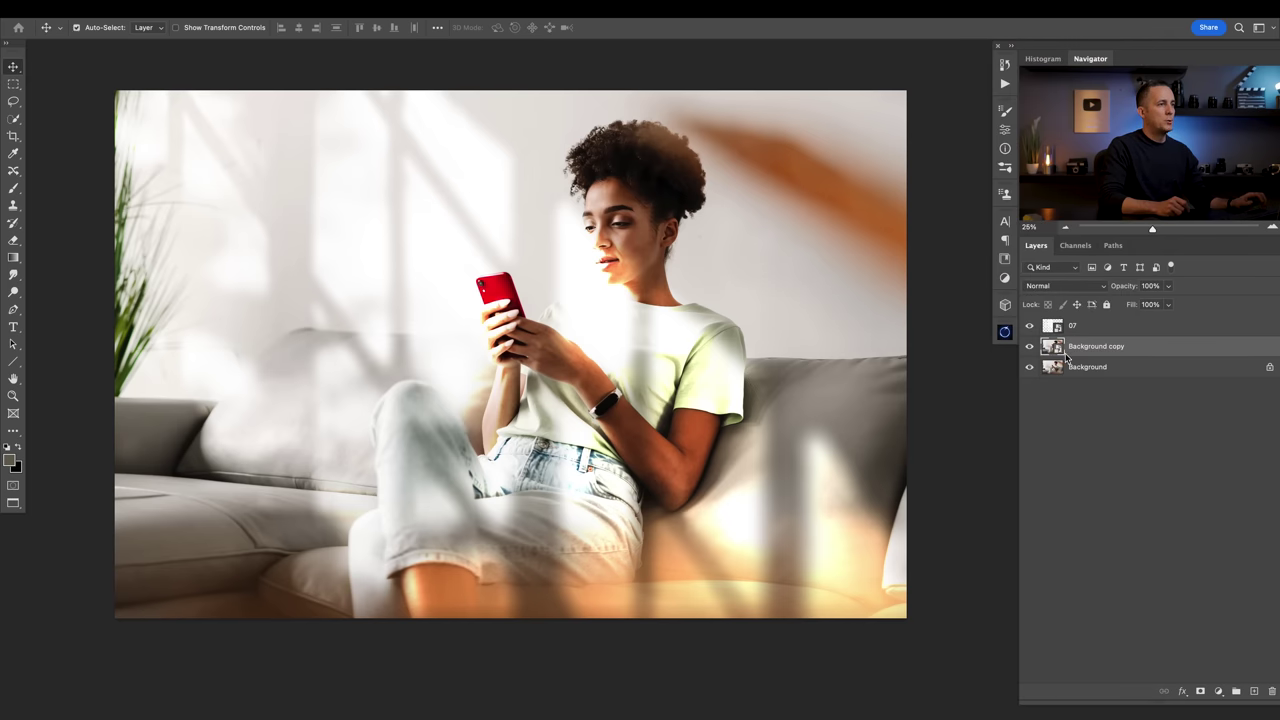
Darken Background copy by lowering its exposure with the Camera Raw Filter.
key("ctrl+shift+a")
left_click_drag(1157, 335, 1129, 335)
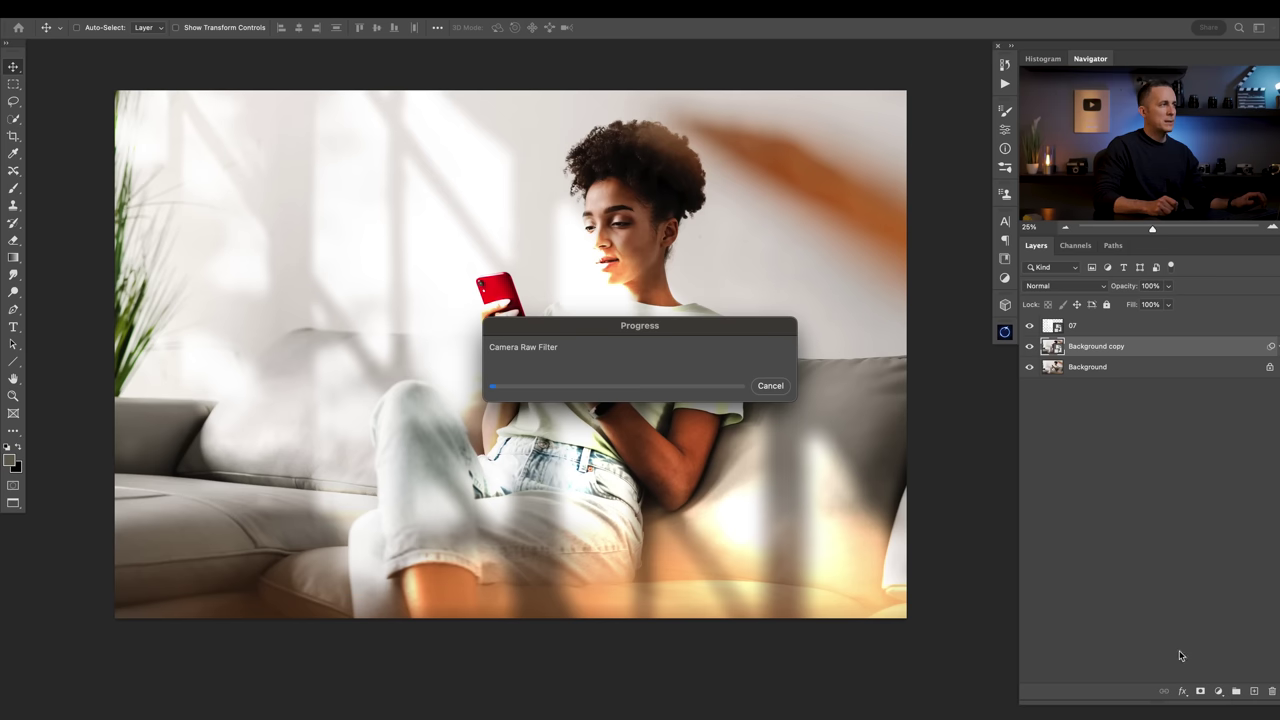
Apply the Camera Raw darkening, then mask Background copy with the inverted selection of layer 07's window light and hide layer 07.
left_click(1239, 698)
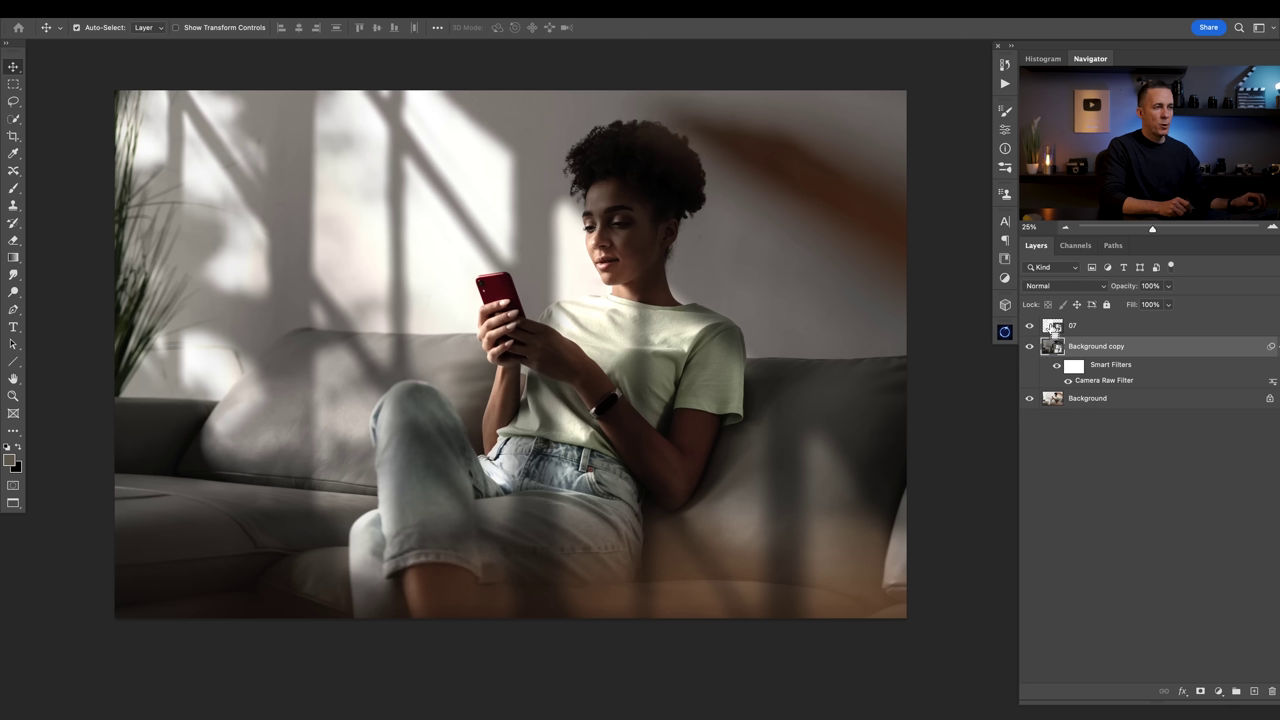
left_click(1053, 327, "ctrl")
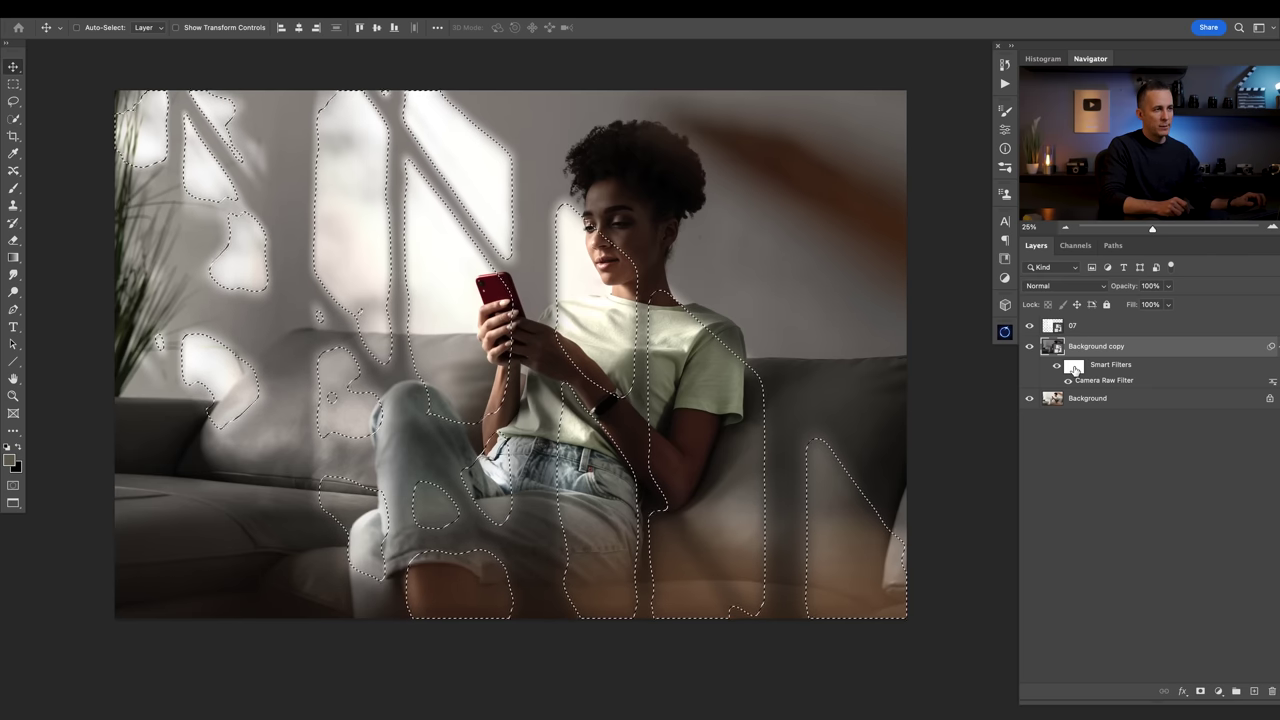
left_click(1200, 691)
left_click(1030, 327)
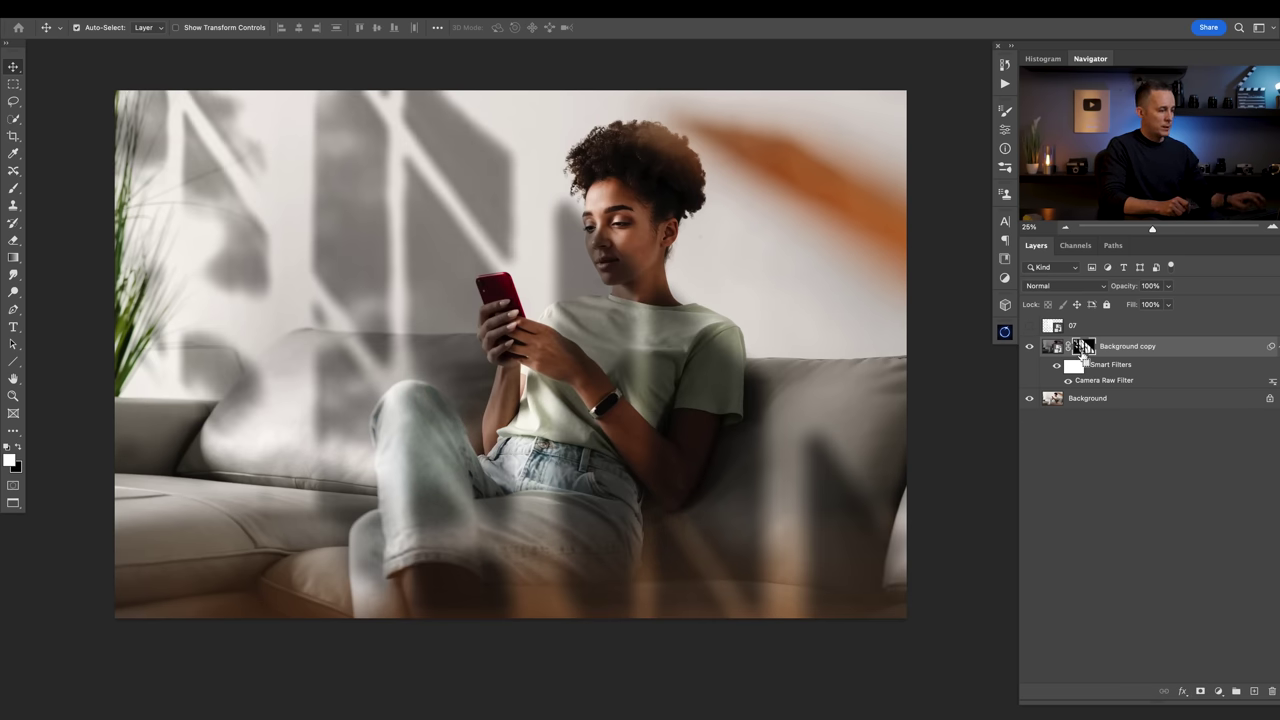
key("ctrl+i")
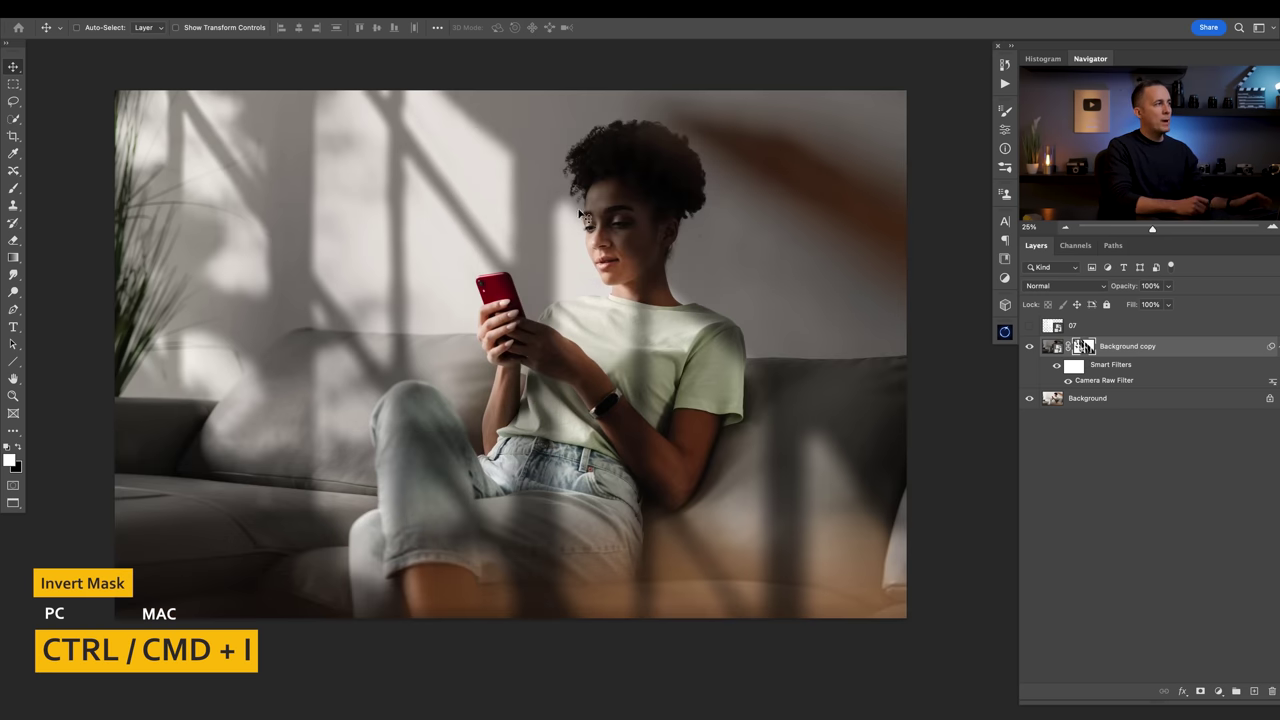
Toggle the Background layer's visibility to check which areas Background copy's mask hides.
left_click(1030, 399)
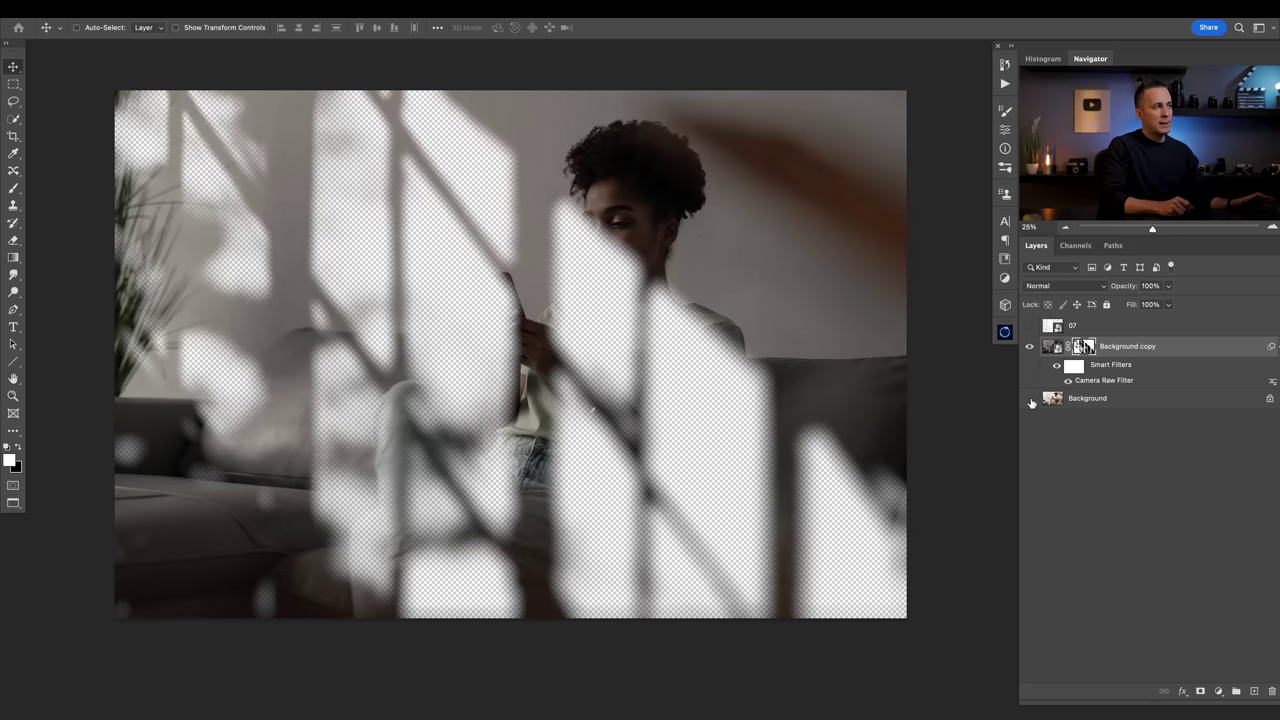
left_click(1030, 399)
left_click(1030, 399)
left_click(1030, 399)
Add a Vibrance adjustment layer directly above Background with vibrance at about +27 and saturation at about +4.
left_click(1100, 398)
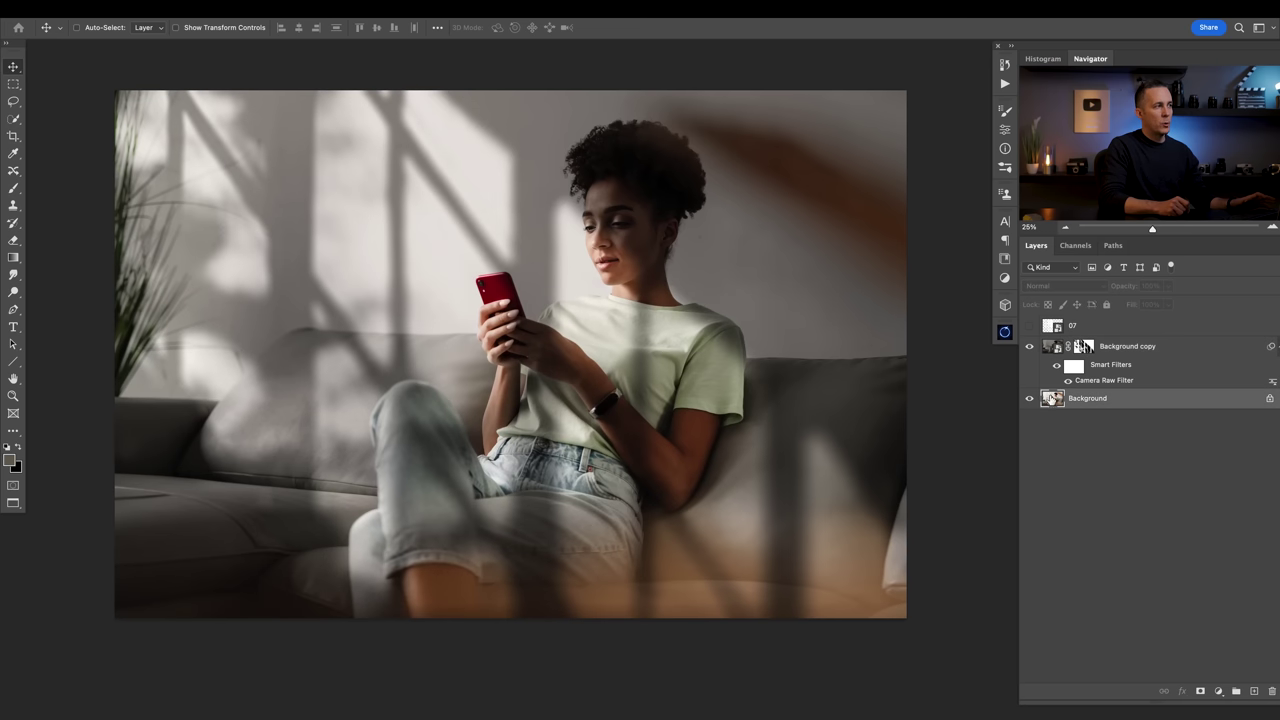
left_click(1219, 691)
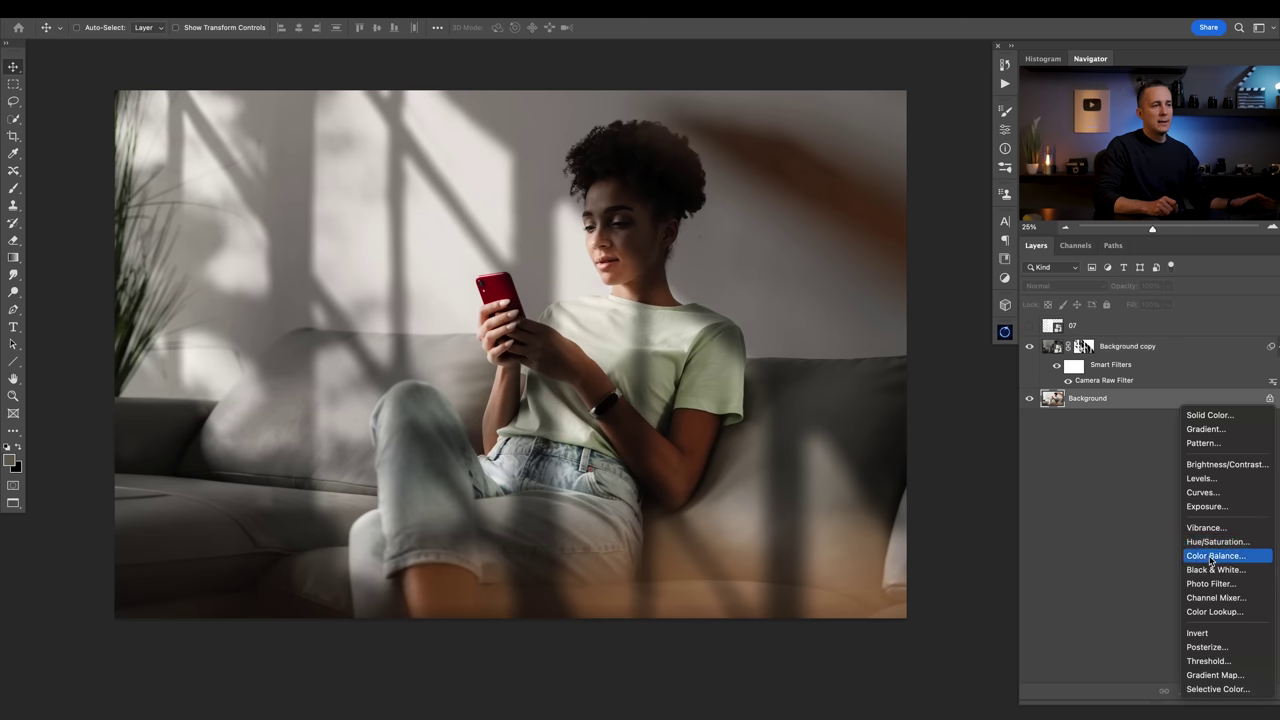
left_click(1210, 534)
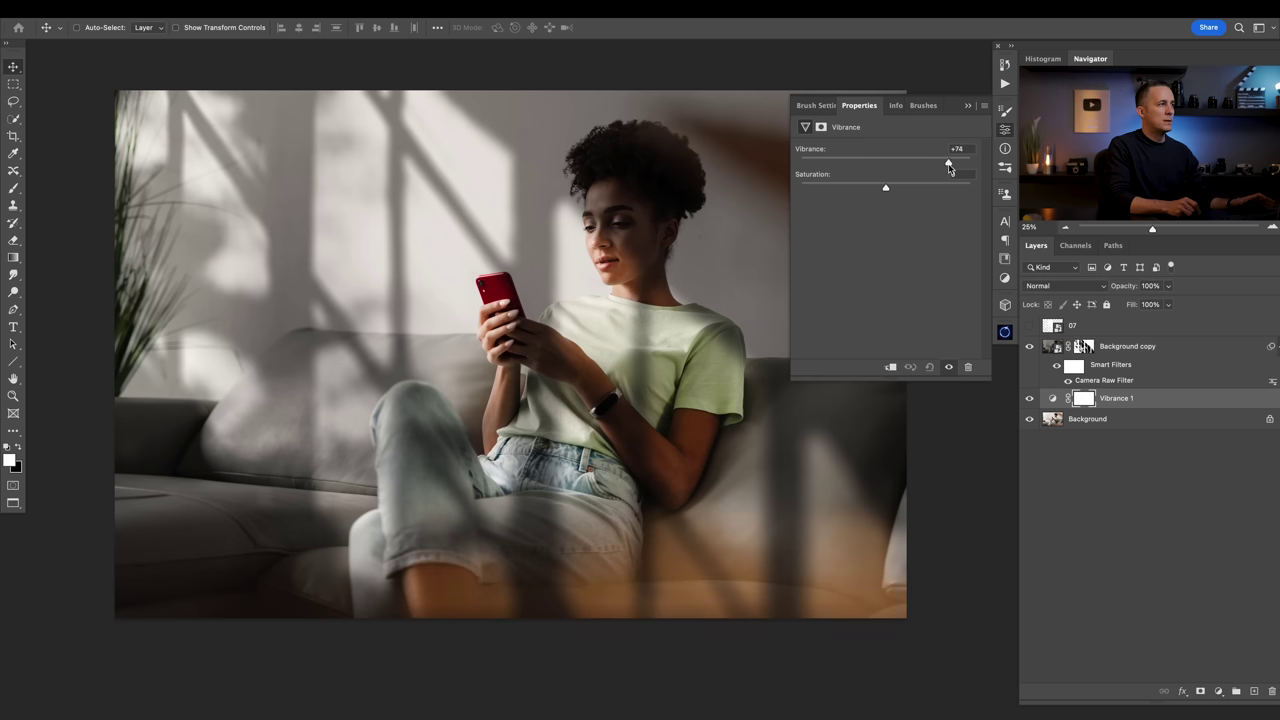
left_click_drag(886, 189, 922, 188)
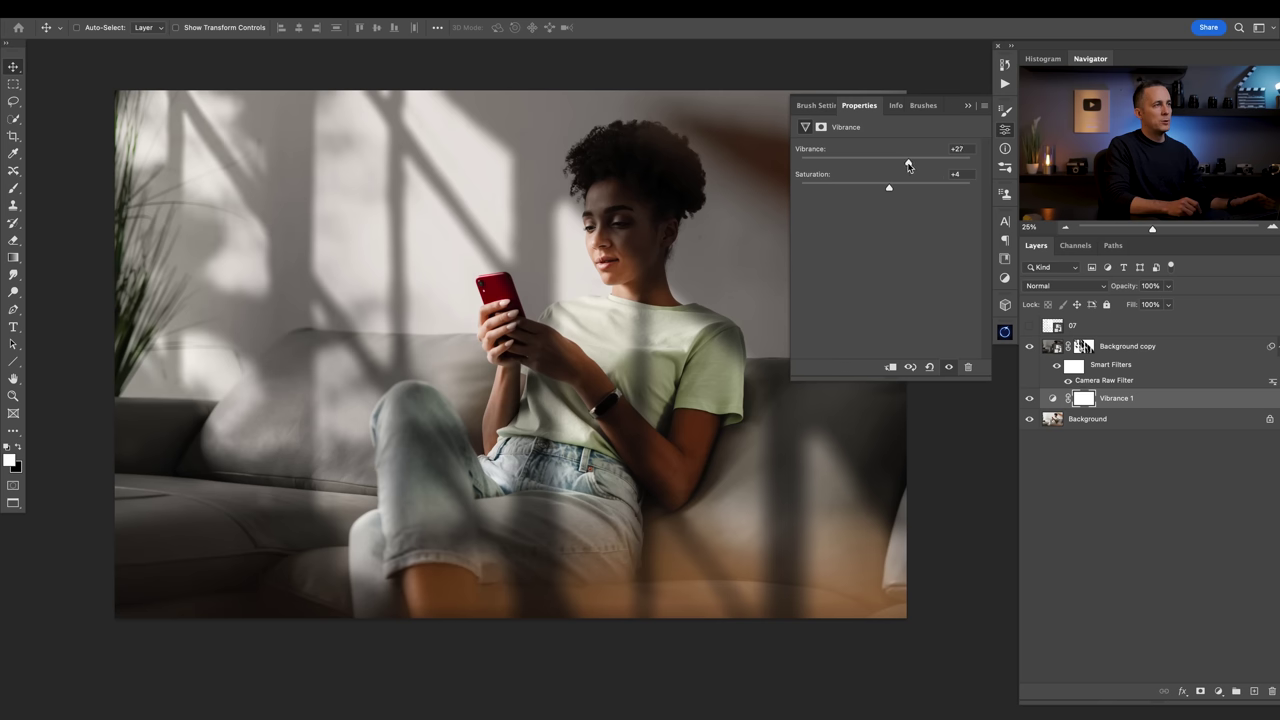
left_click(966, 106)
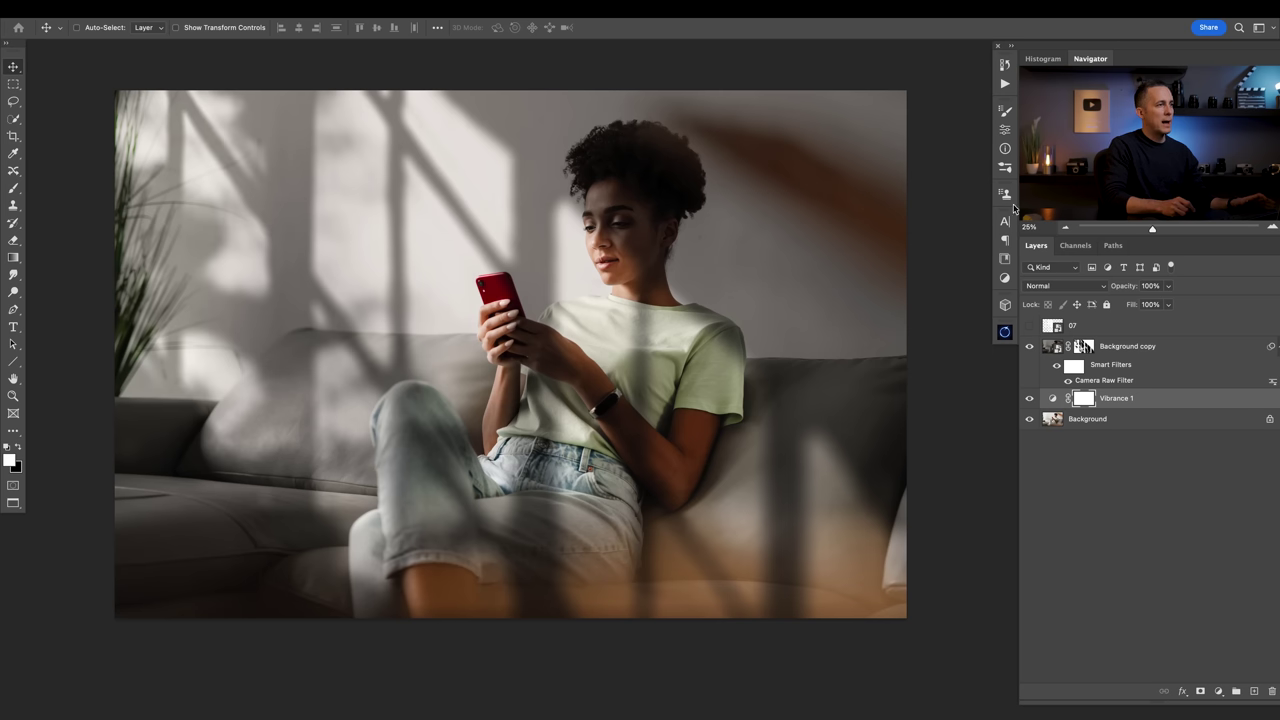
Edit Background copy's Camera Raw Filter to saturation -8 and exposure -1.55, and preview the photo without the interface.
left_click(1056, 348)
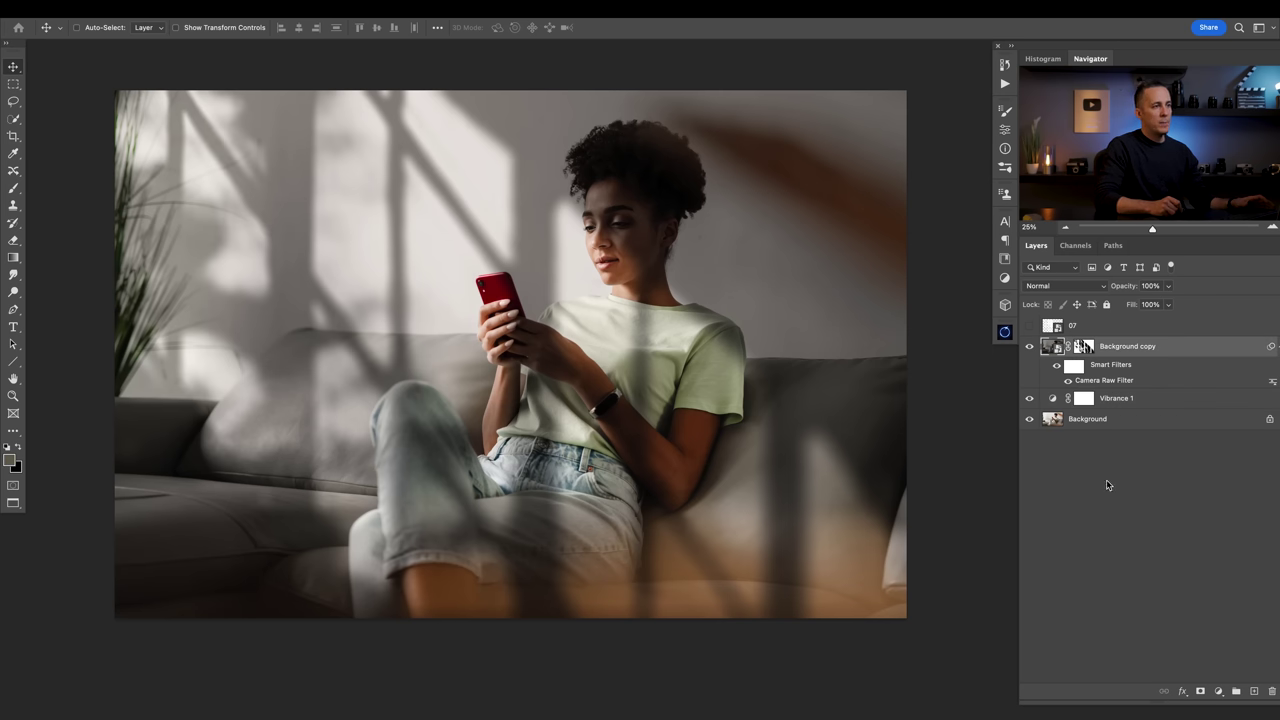
double_click(1100, 380)
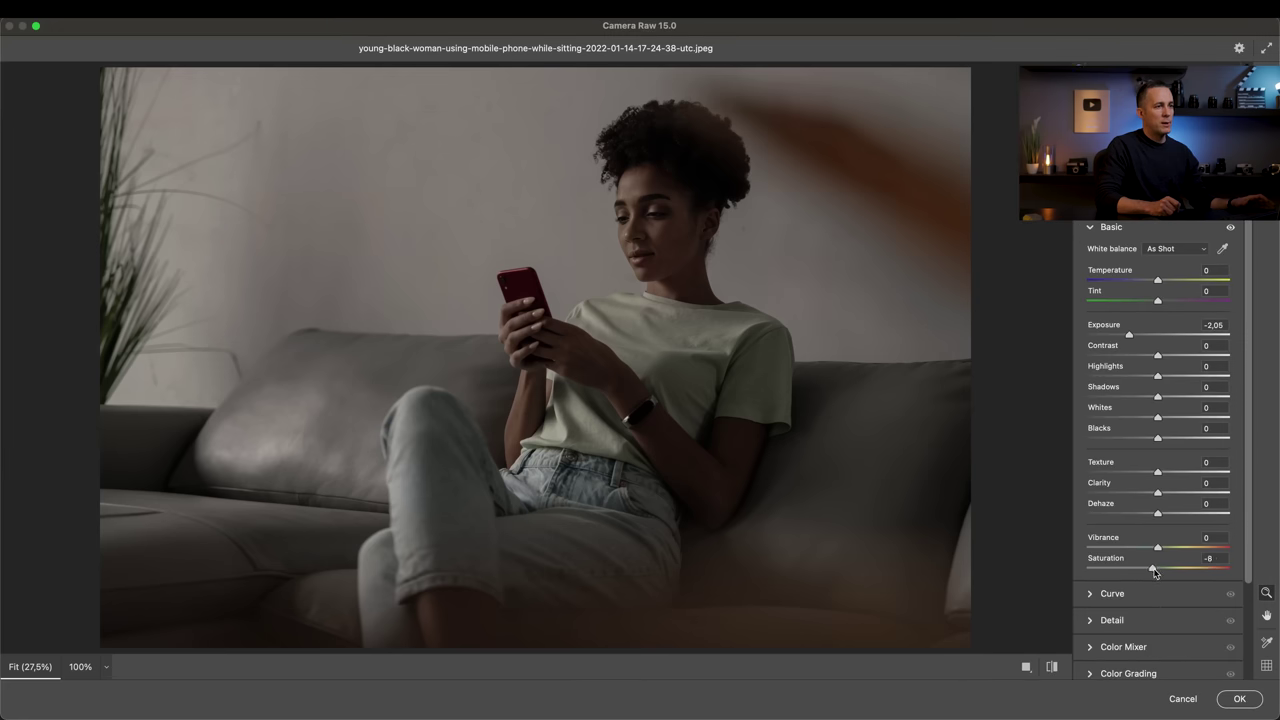
left_click(1231, 698)
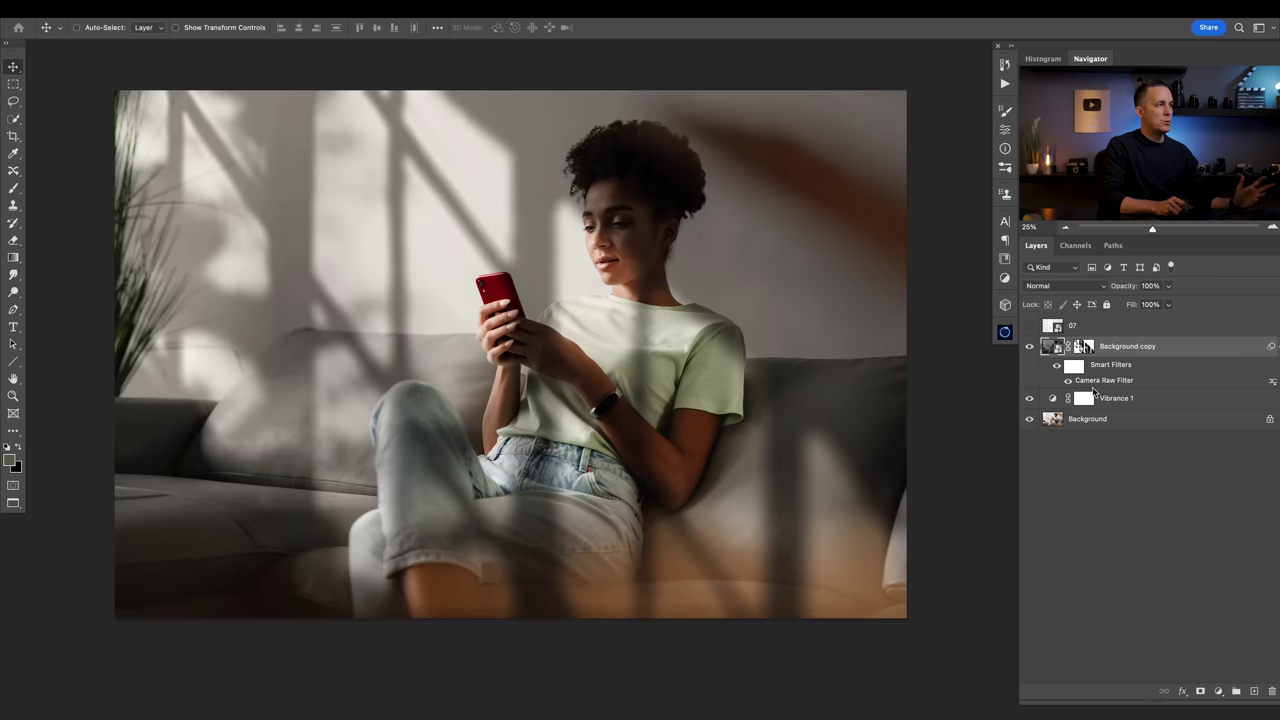
double_click(1100, 380)
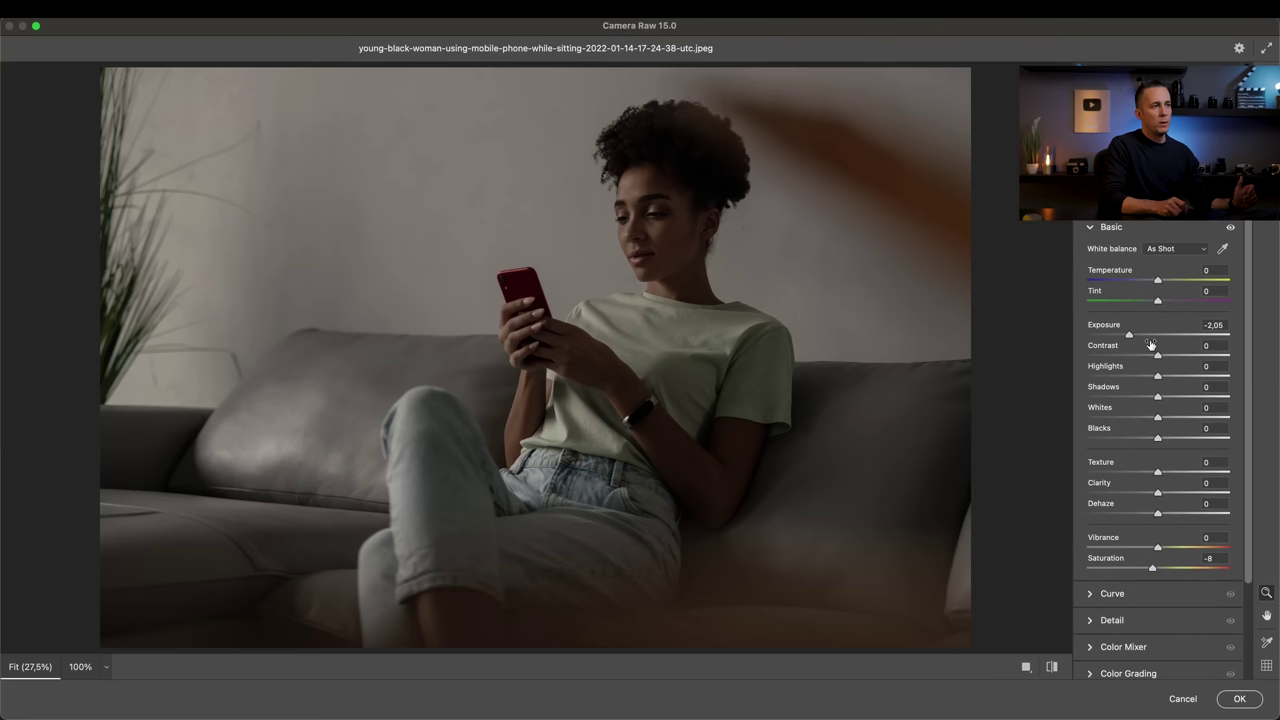
left_click_drag(1130, 338, 1136, 341)
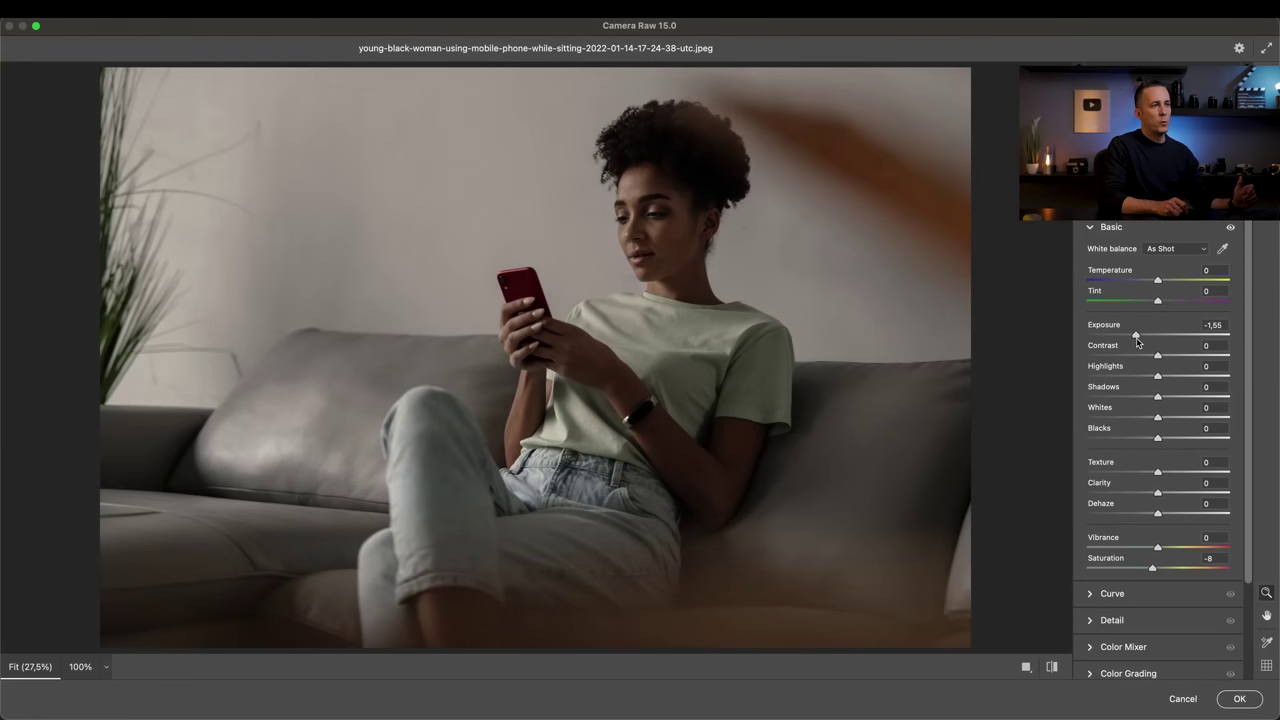
left_click(1239, 698)
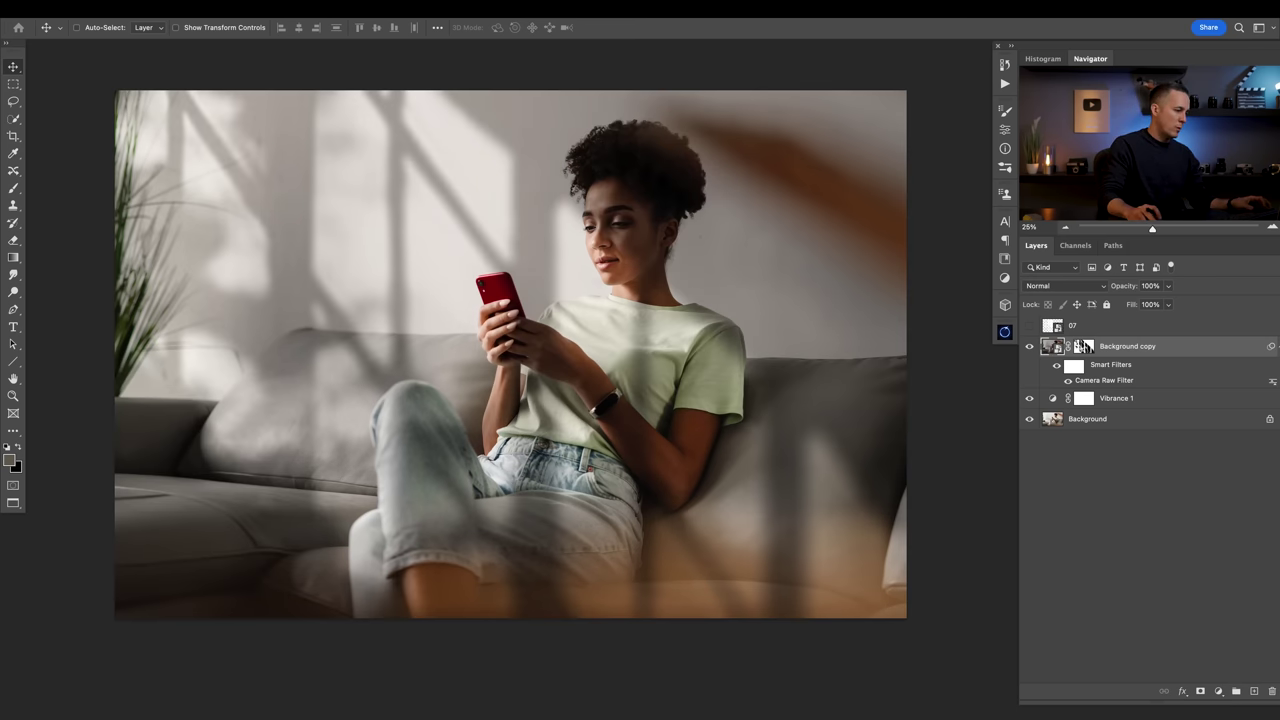
key("Tab")
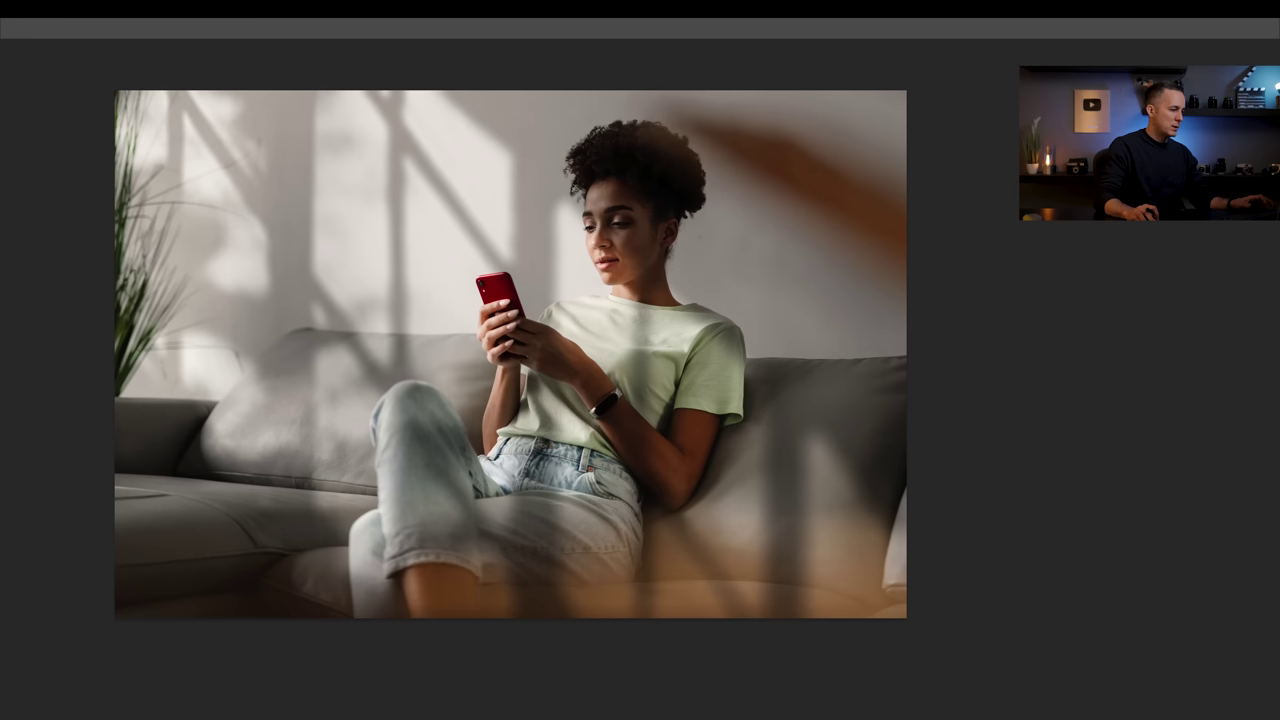
key("Tab")
Place light overlay 12 above Background copy and enlarge it to cover the height of the photo.
key("ctrl+t")
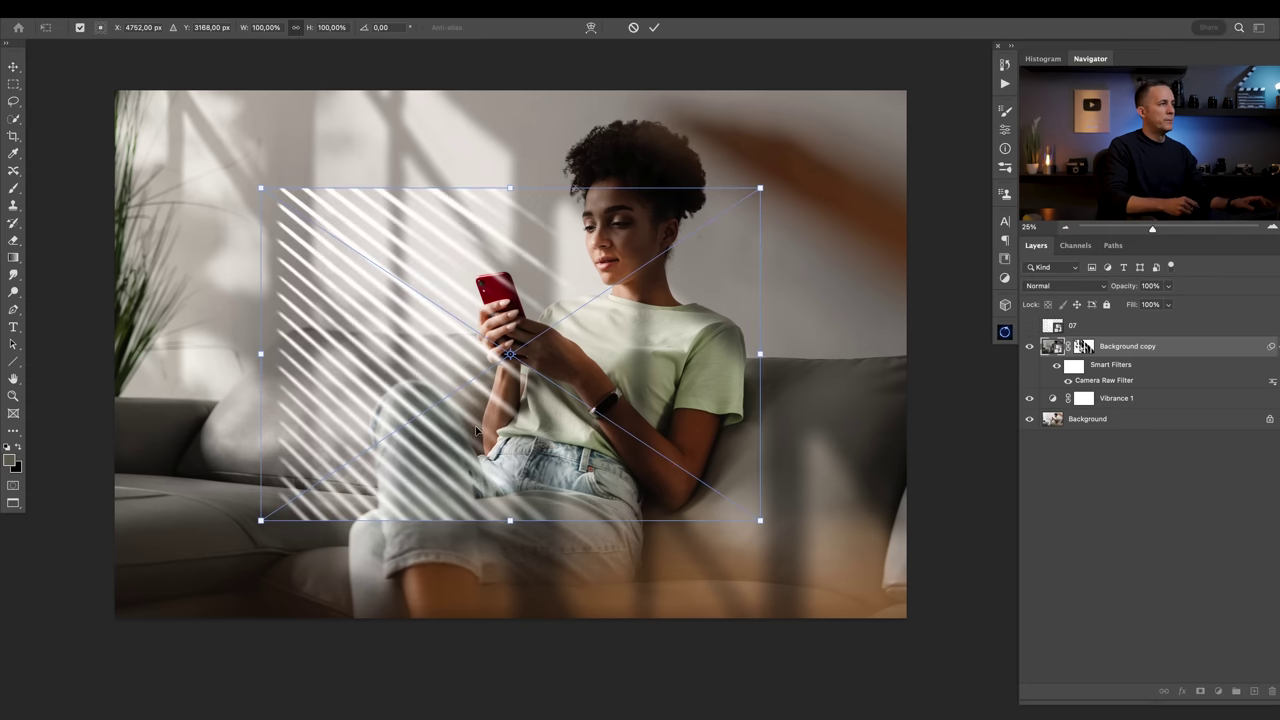
left_click_drag(761, 353, 912, 338)
key("Return")
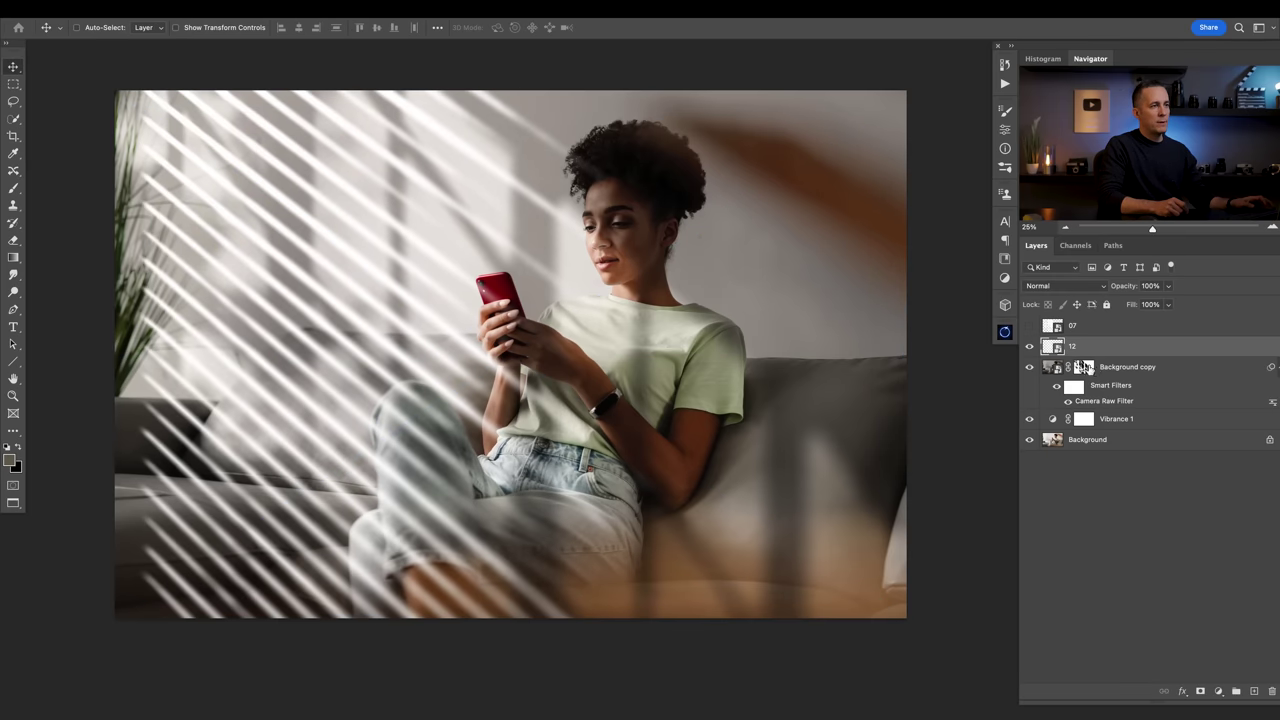
Replace Background copy's layer mask with an inverted one made from layer 12's light stripes, and hide layer 12.
left_click(1085, 368)
right_click(1085, 370)
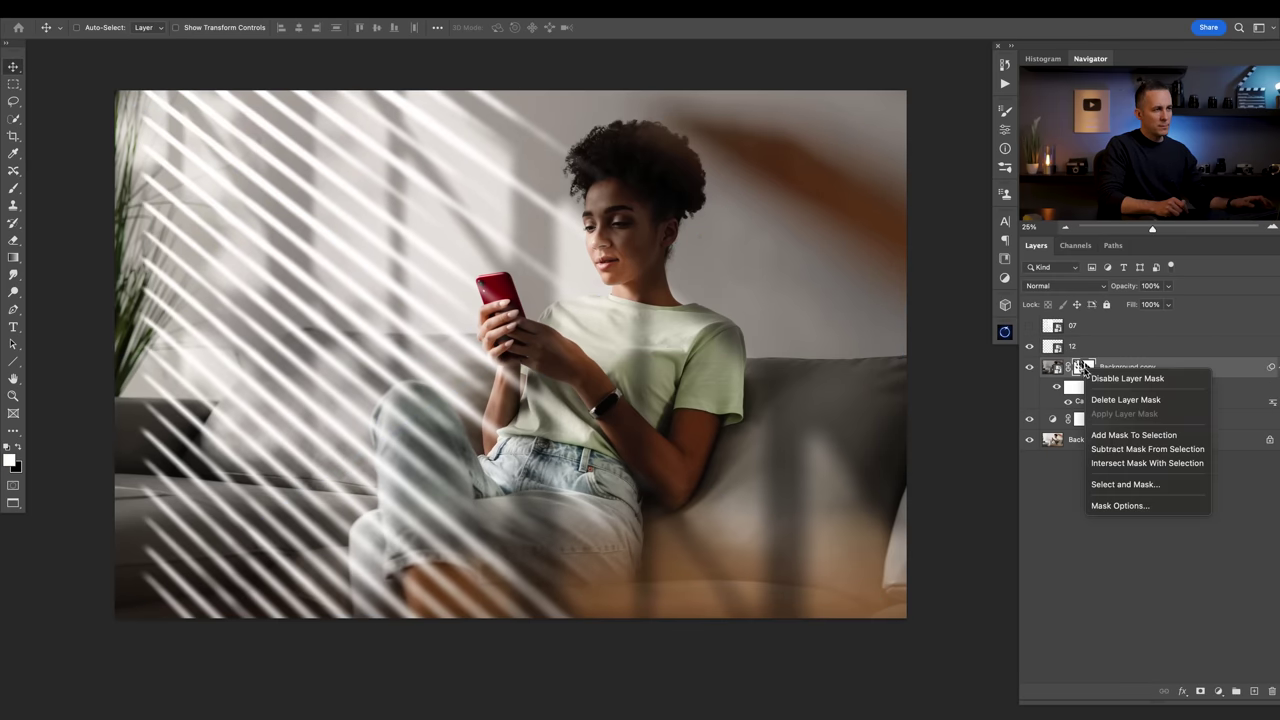
left_click(1112, 401)
key("ctrl")
left_click(1049, 347, "ctrl")
left_click(1029, 346)
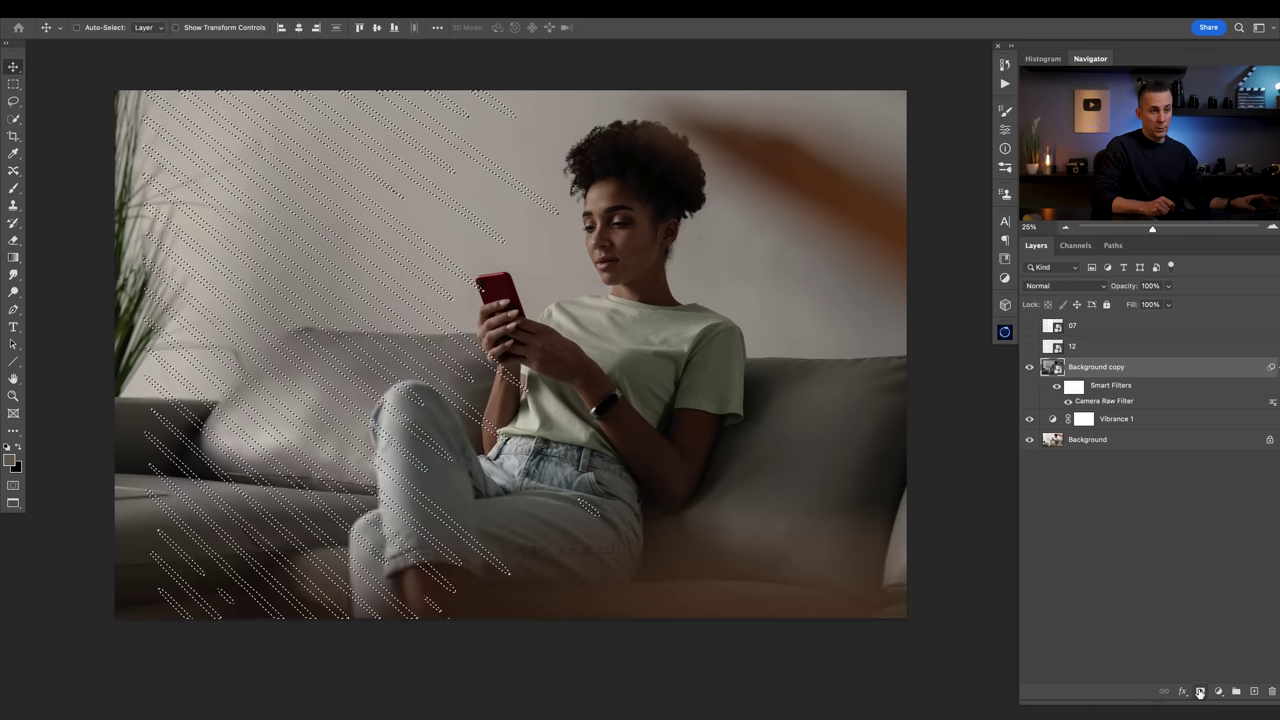
left_click(1200, 691)
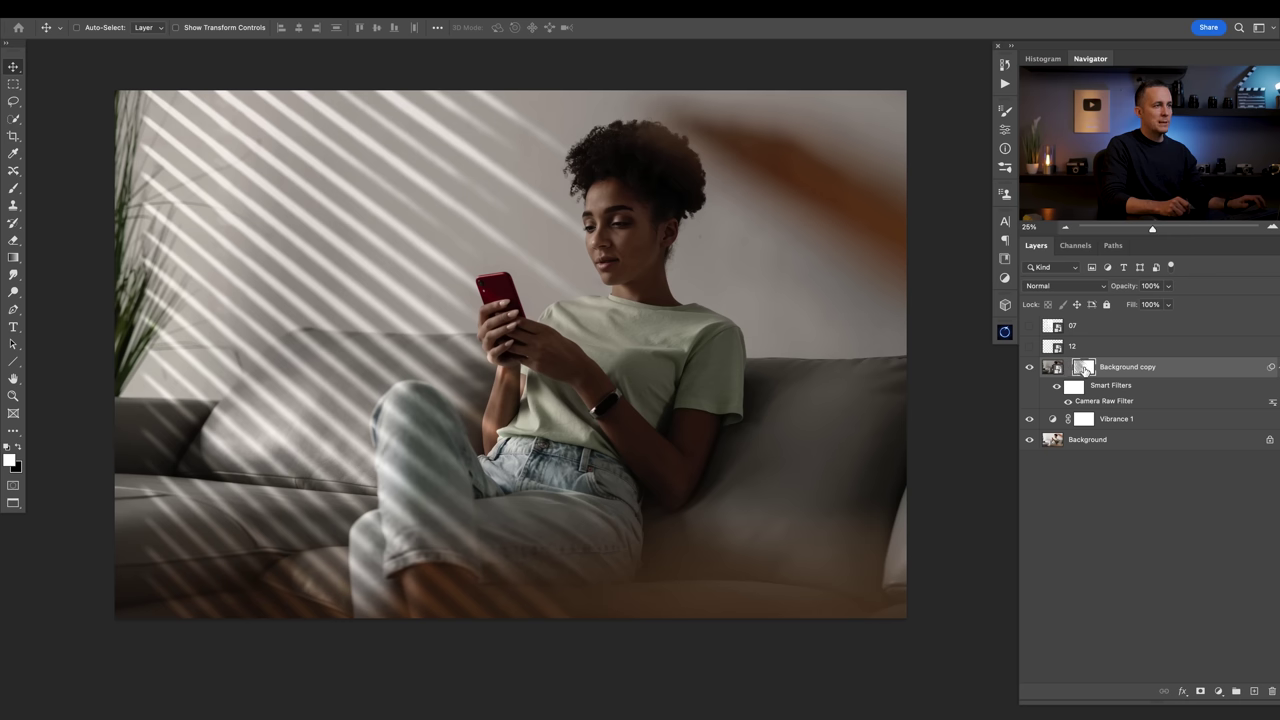
Stretch Background copy's mask so the stripes reach past the photo's left edge, and compare it with layer 12 shown.
key("ctrl+t")
left_click_drag(133, 353, 91, 358)
key("Return")
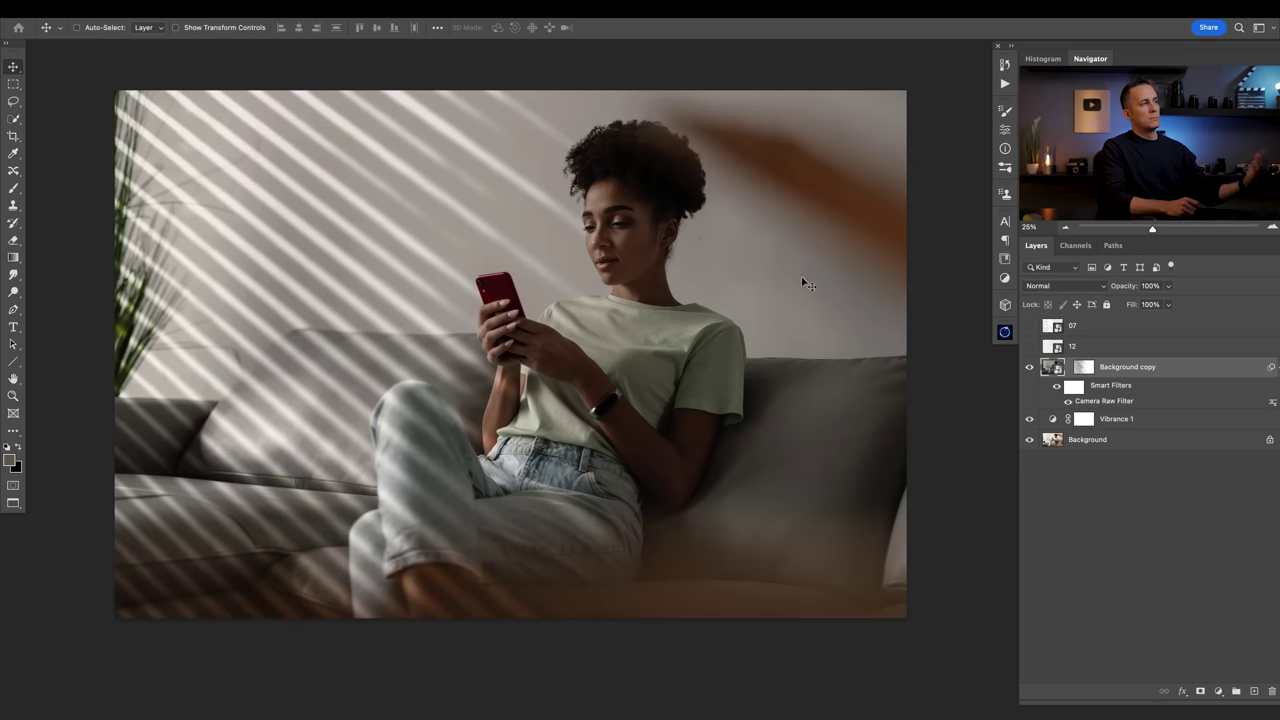
left_click(1031, 347)
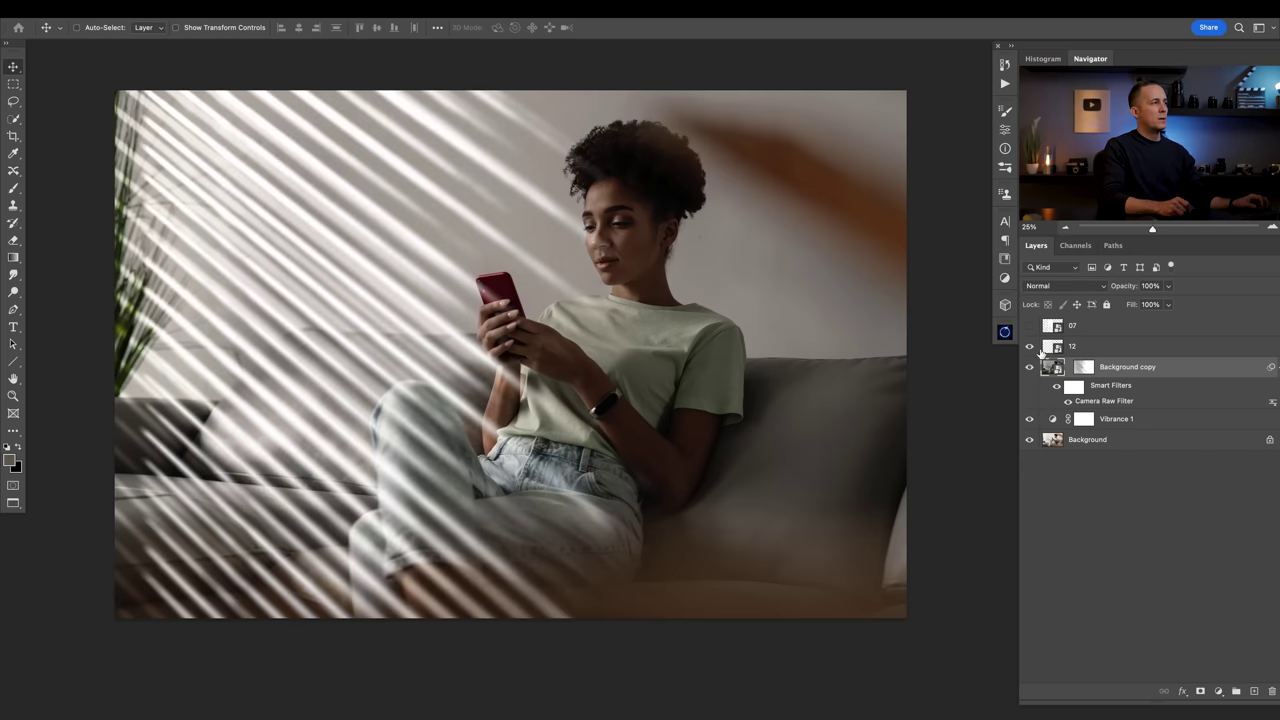
left_click(1030, 347)
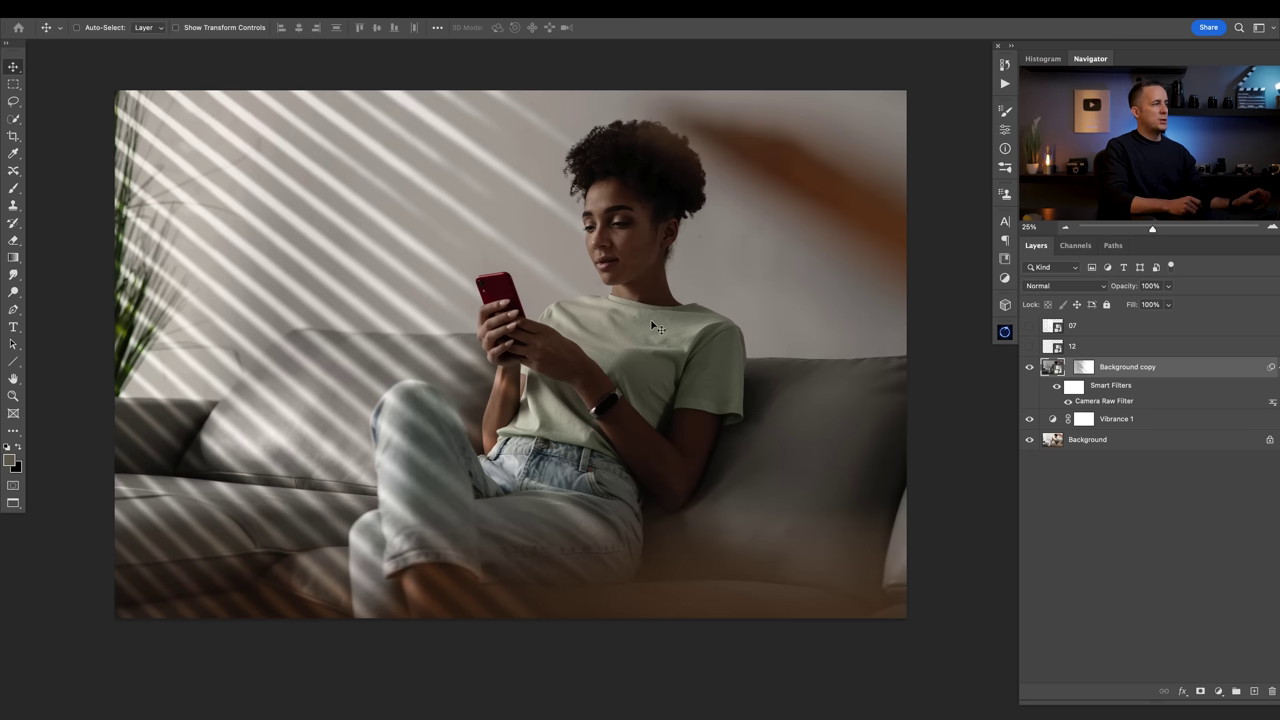
Paint white at 100% brush opacity on Background copy's mask to remove the light stripes from the woman's legs.
left_click(1084, 367)
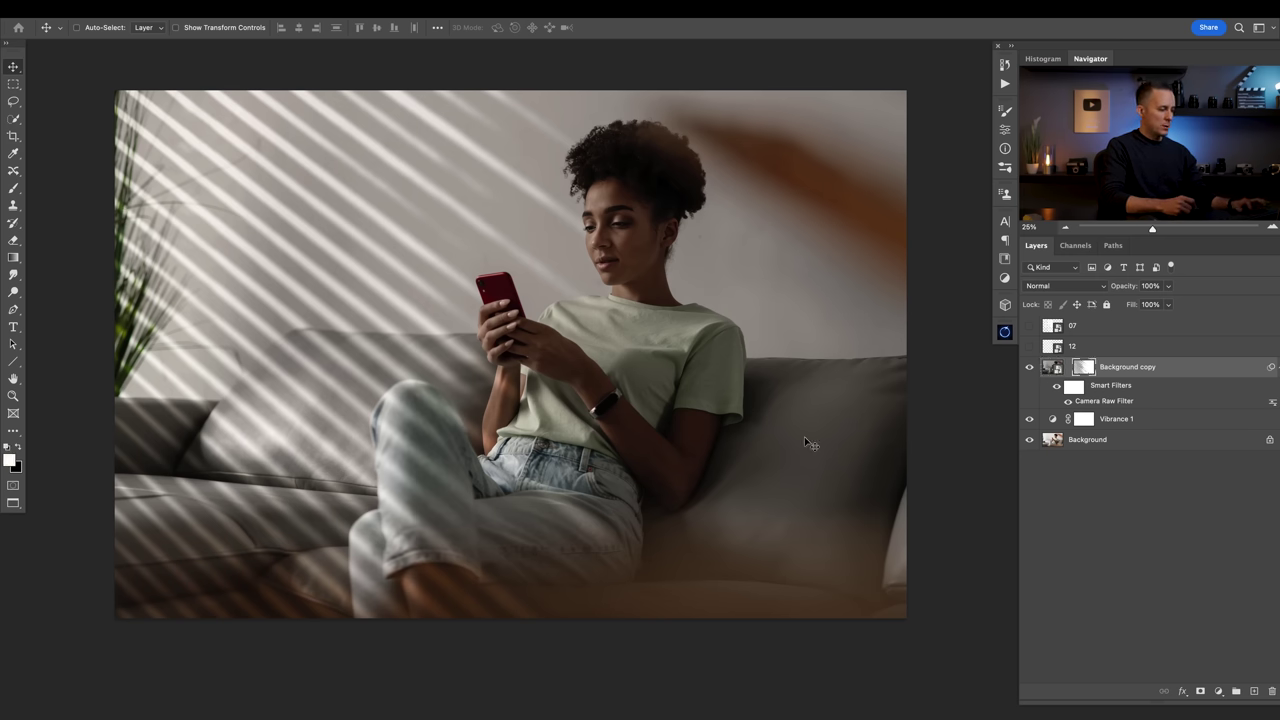
key("b")
key("x")
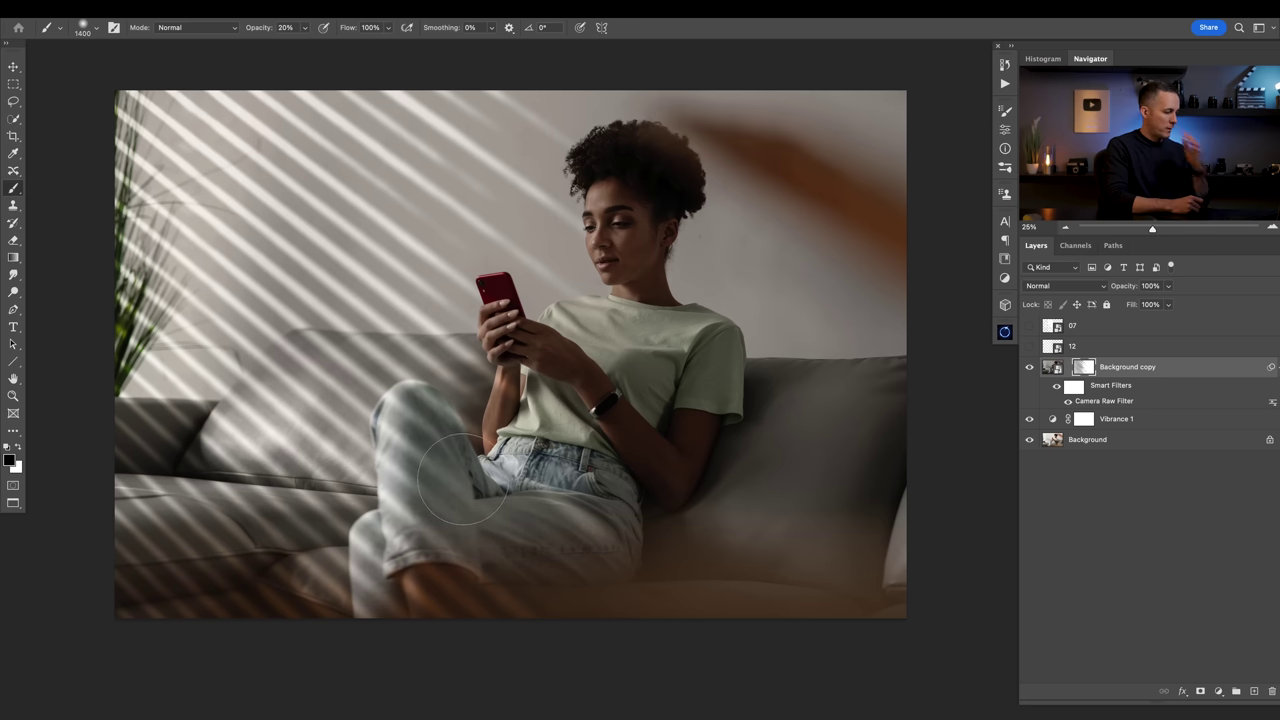
key("0")
left_click_drag(450, 475, 458, 537)
key("x")
key("bracketleft")
key("bracketleft")
key("bracketleft")
key("bracketleft")
key("bracketleft")
key("bracketleft")
key("bracketleft")
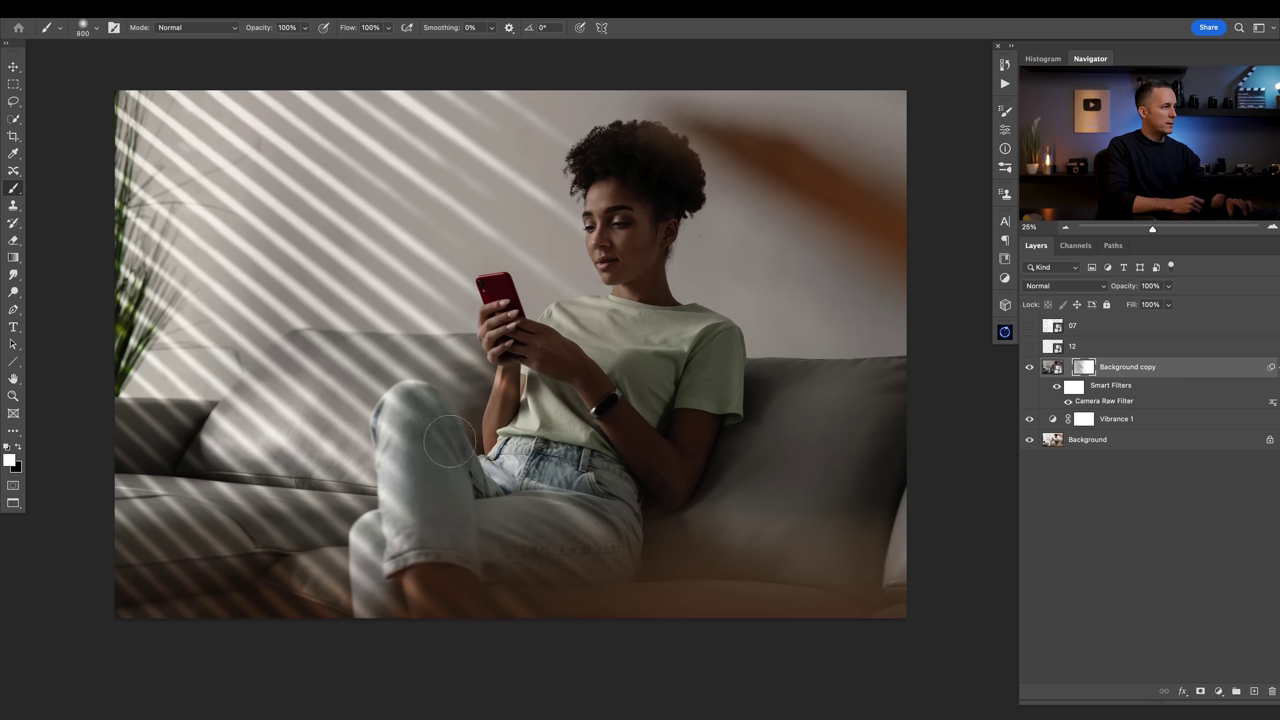
Paint white on the same mask with a brush of about 900 to fade the stripes on the lower sofa beside her legs.
key("bracketright")
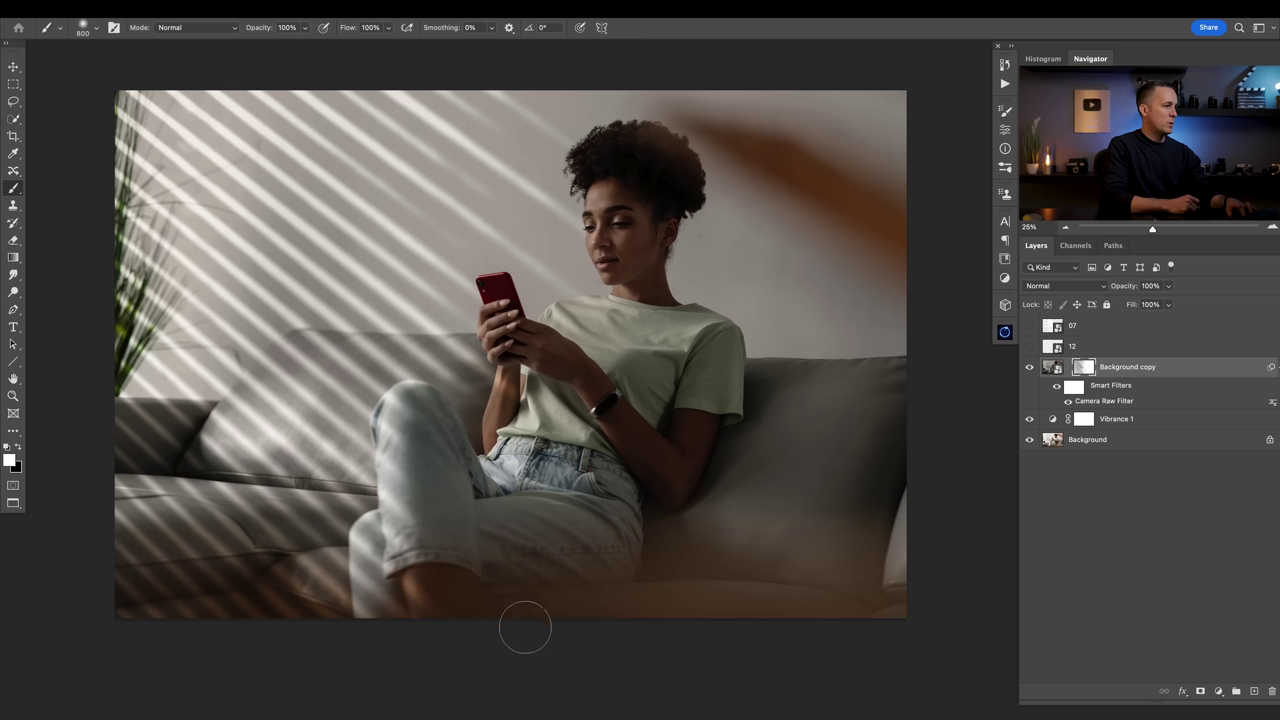
key("bracketright")
key("bracketright")
key("bracketright")
key("bracketleft")
key("bracketleft")
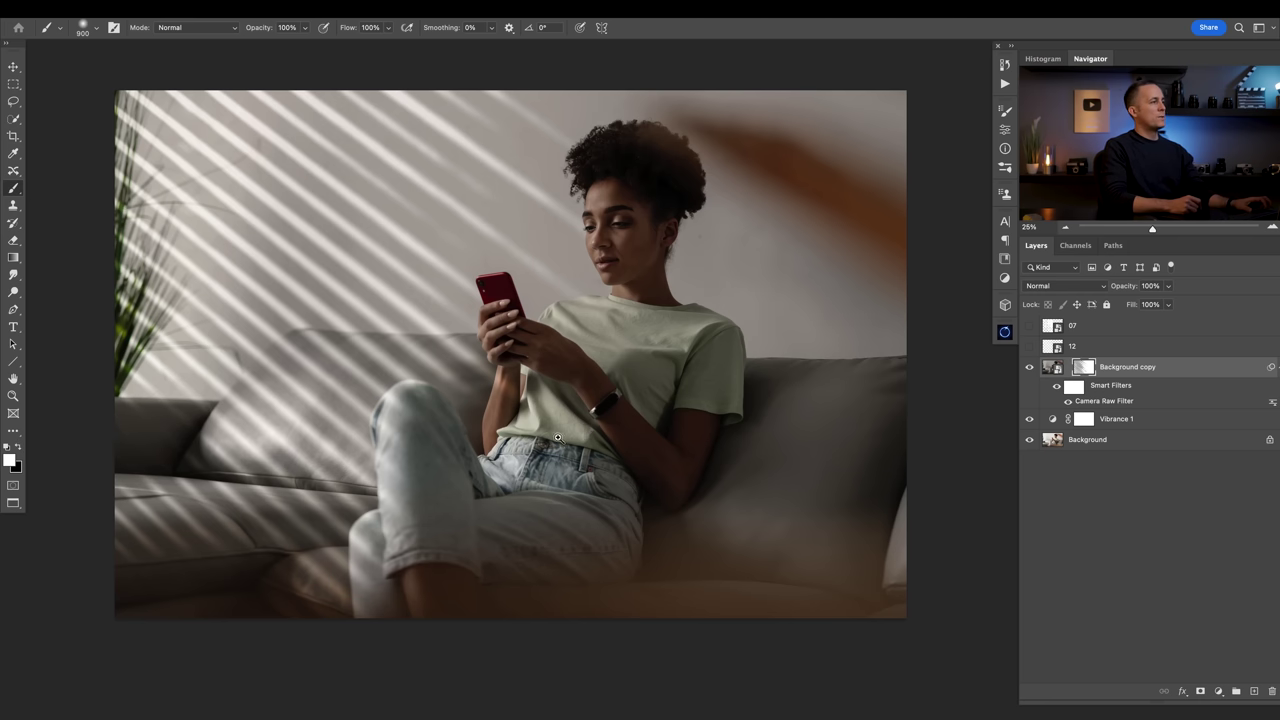
Show only the Background layer and restore the others to compare the original photo with the striped light effect.
scroll(558, 438, "down", 1)
scroll(558, 450, "up", 1)
left_click(1029, 444, "alt")
left_click(1028, 449, "alt")
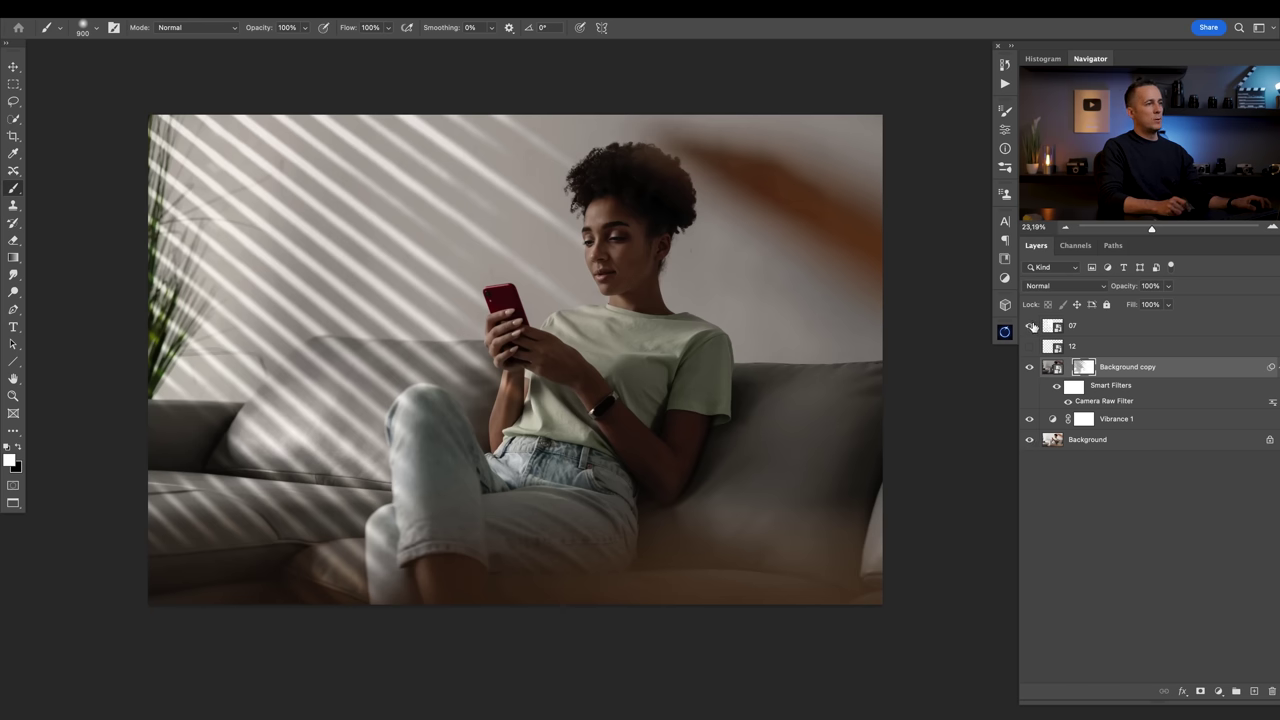
Show overlay layer 07 and toggle Background copy's mask to compare the Overlay window light with the stripe effect.
left_click(1030, 326)
left_click(1052, 326)
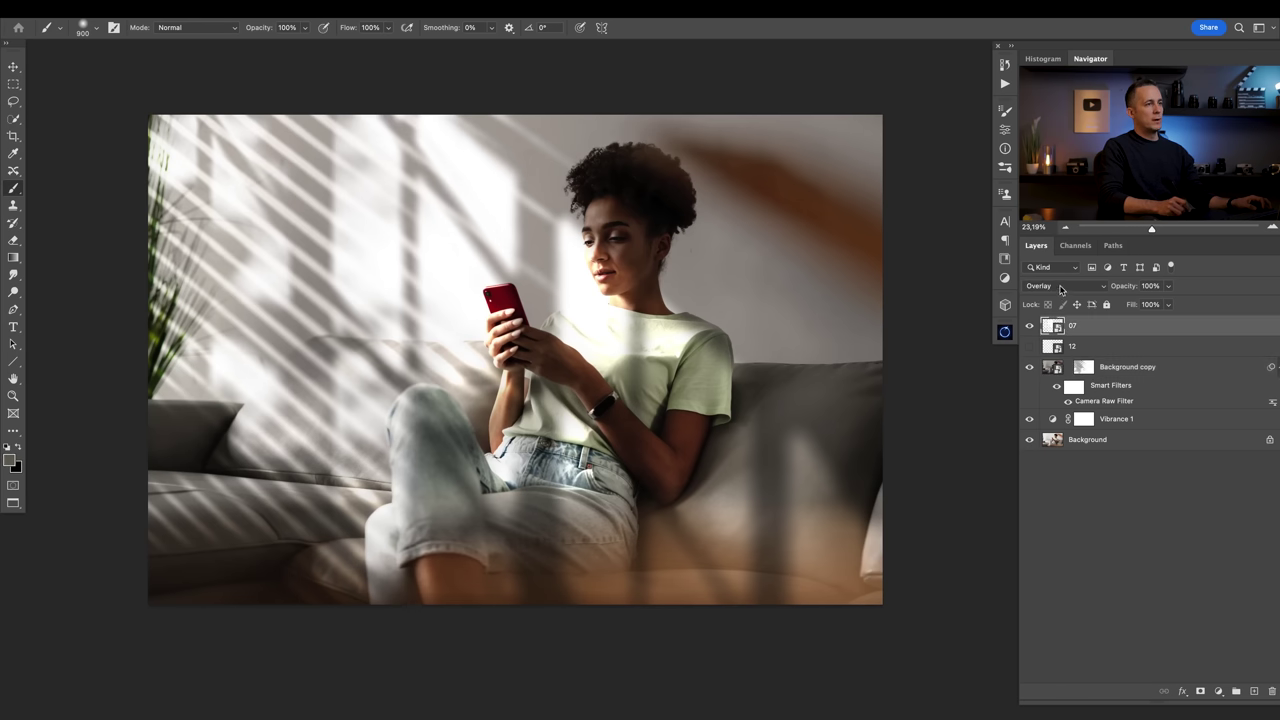
left_click(1082, 368, "shift")
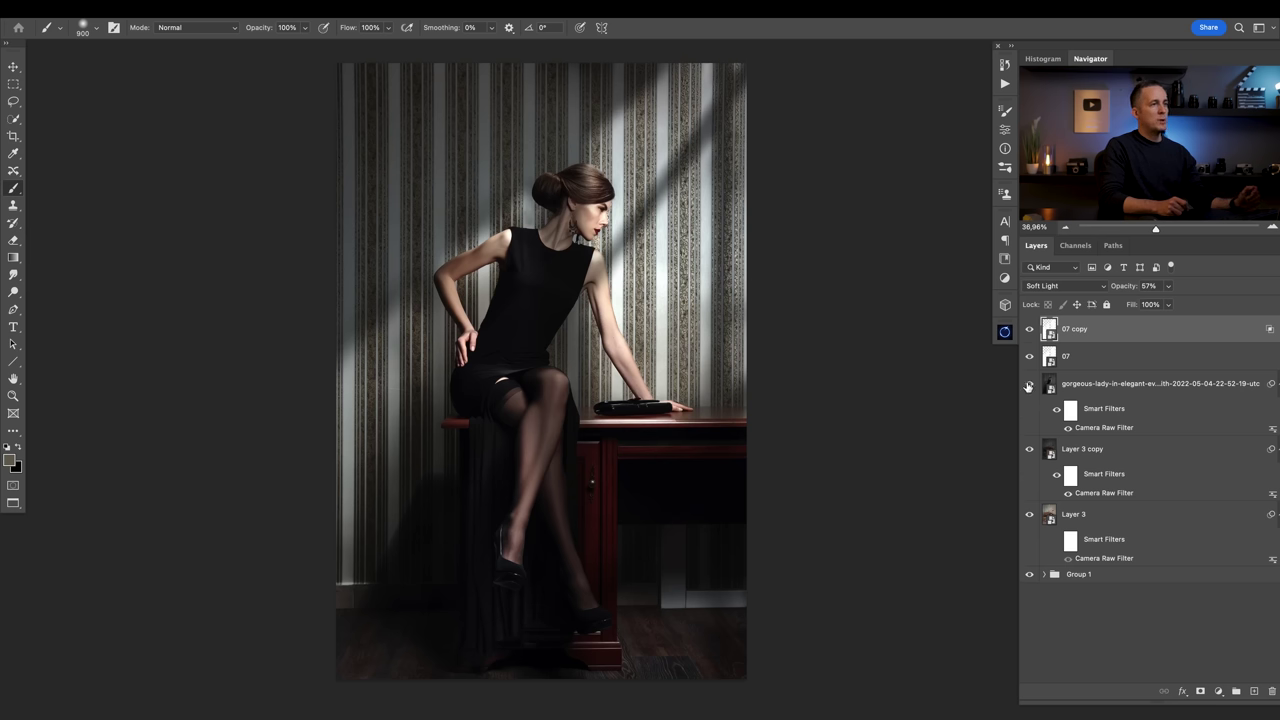
In the elegant lady document, hide the lady photo layer to view the same window light on the sofa portrait.
left_click(1029, 384)
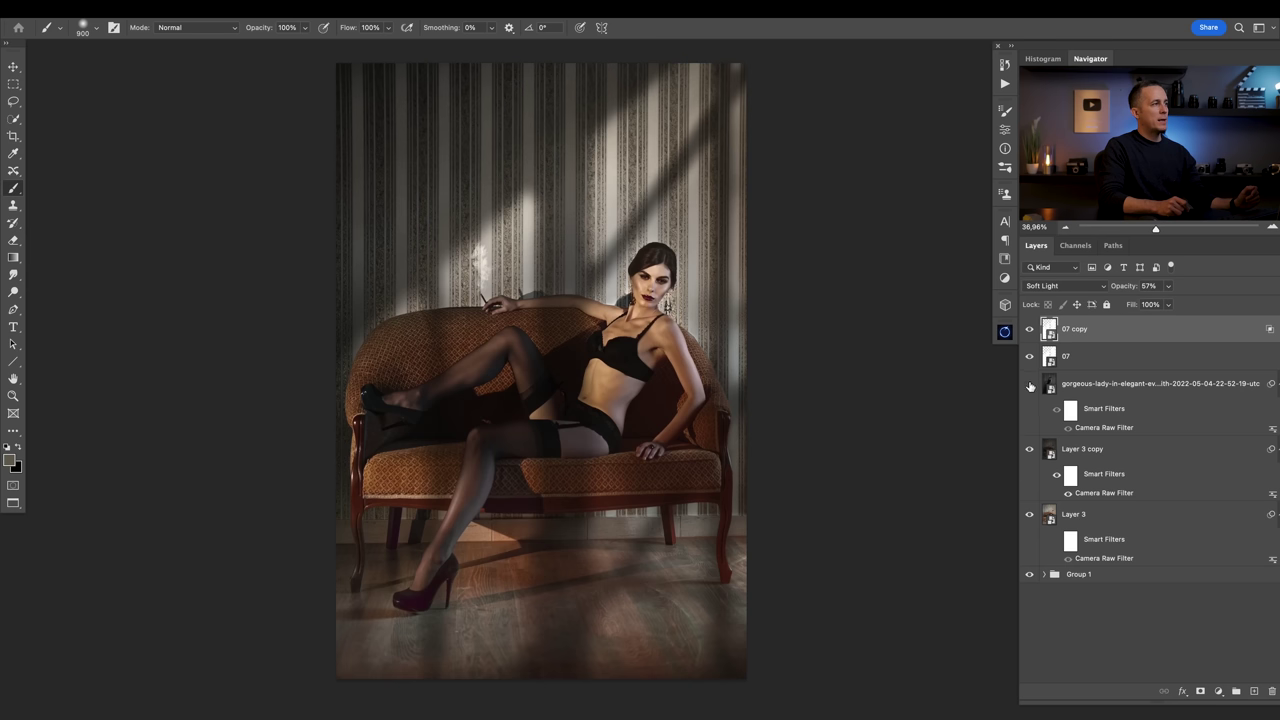